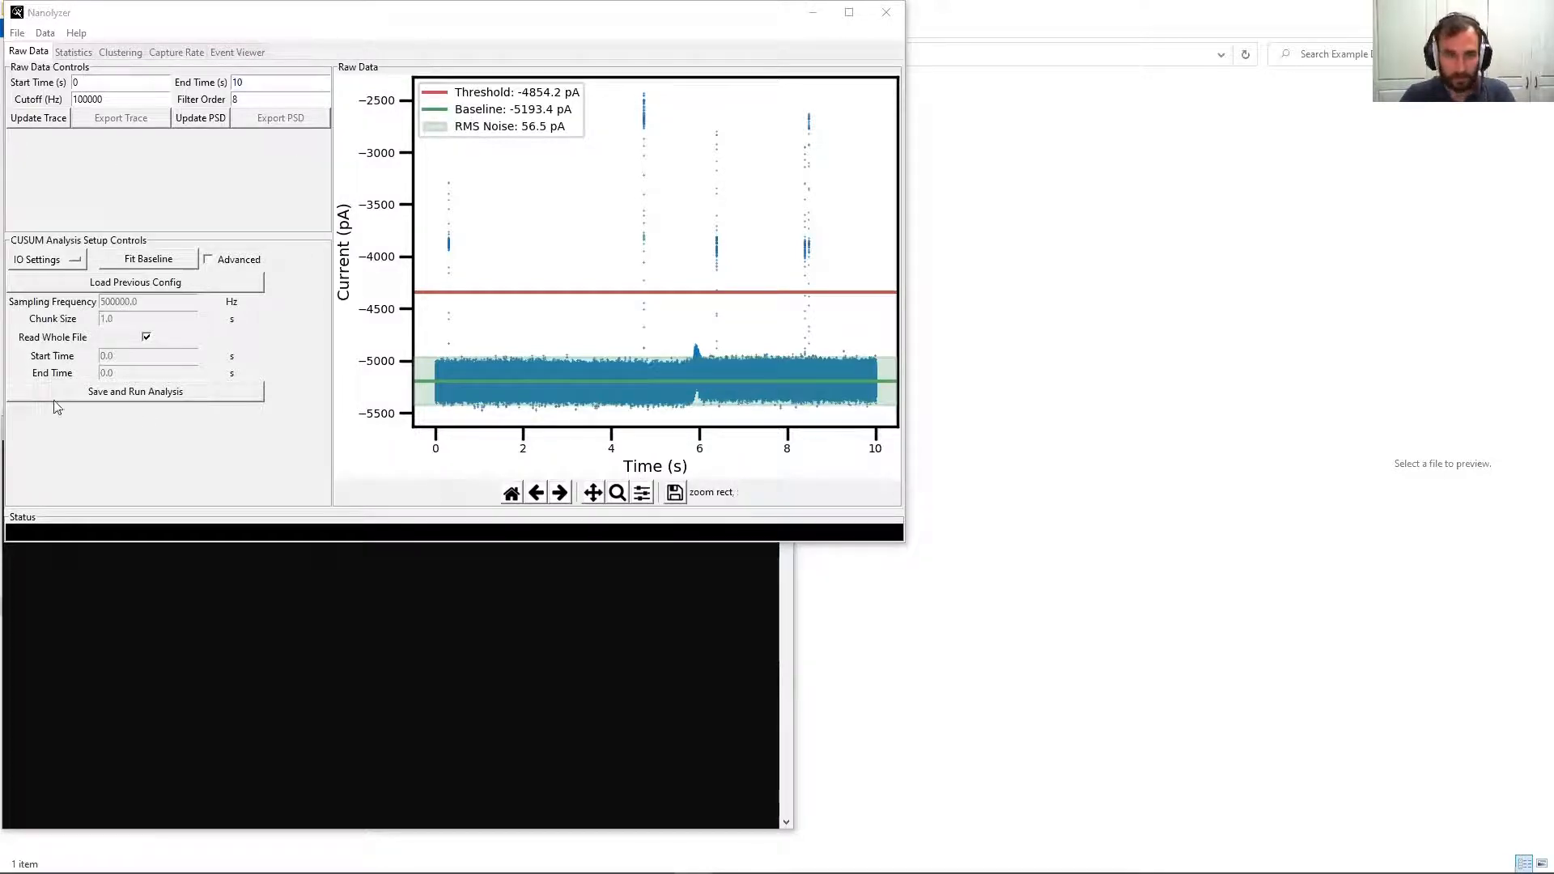
pyautogui.click(46, 33)
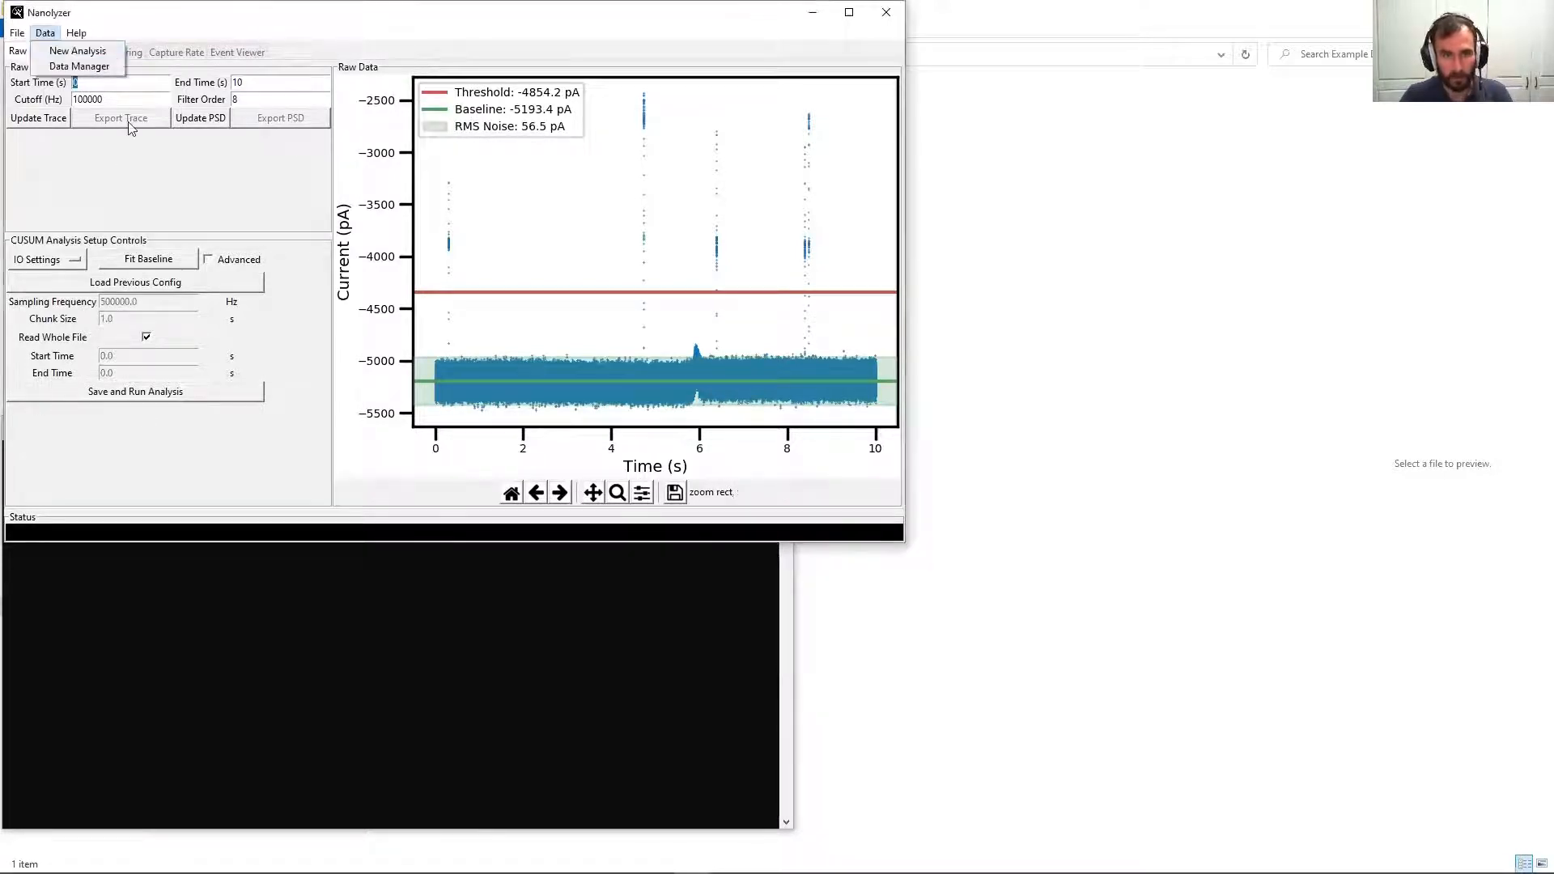
pyautogui.click(139, 178)
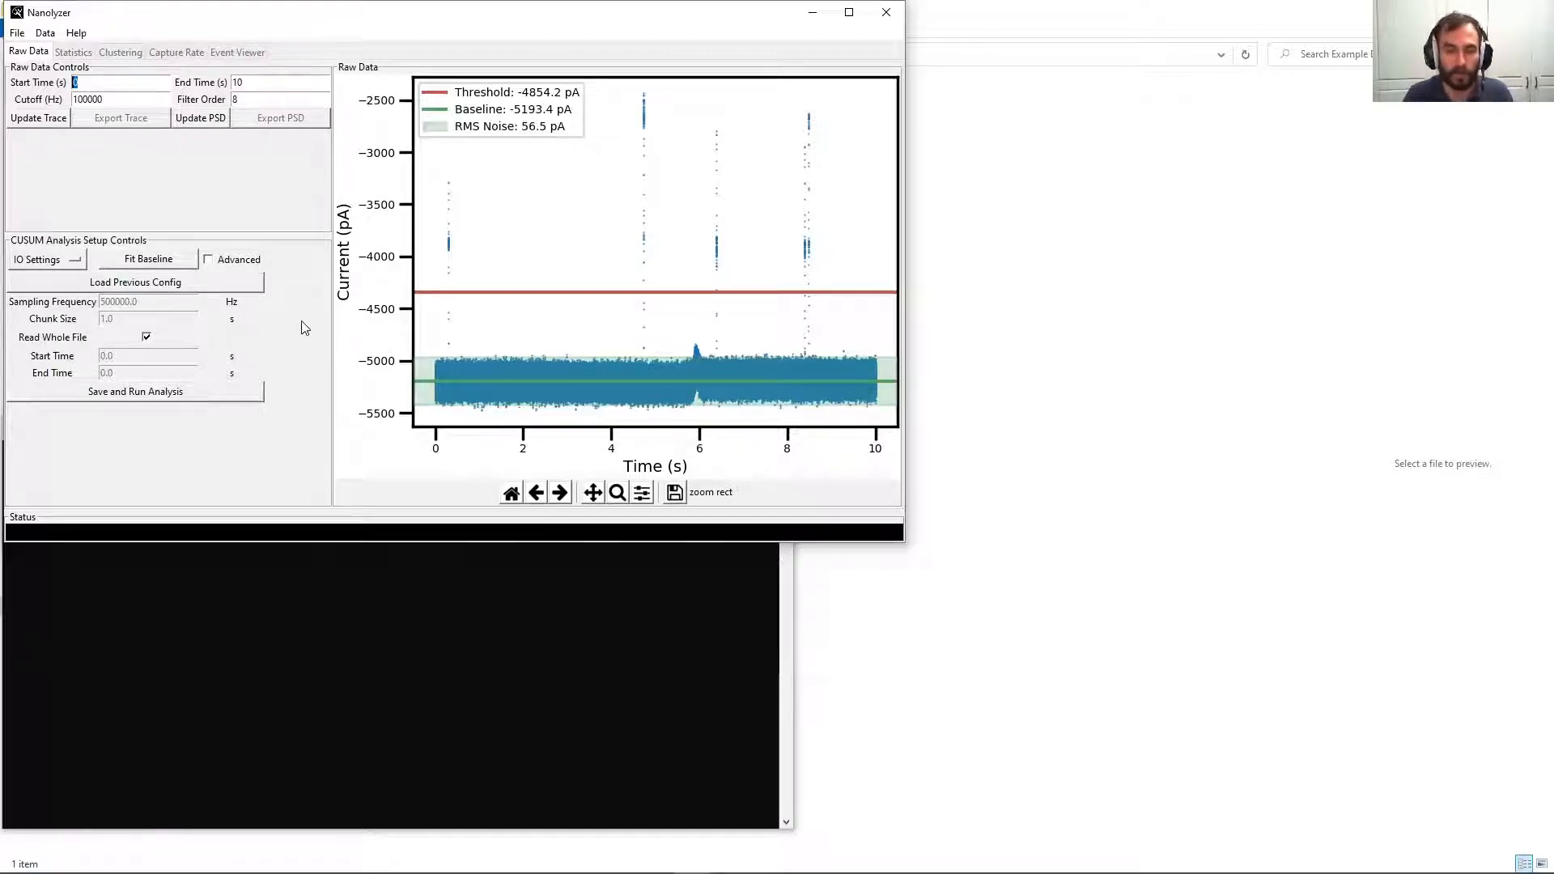
# Enable the advanced options for the CUSUM analysis setup
pyautogui.click(209, 261)
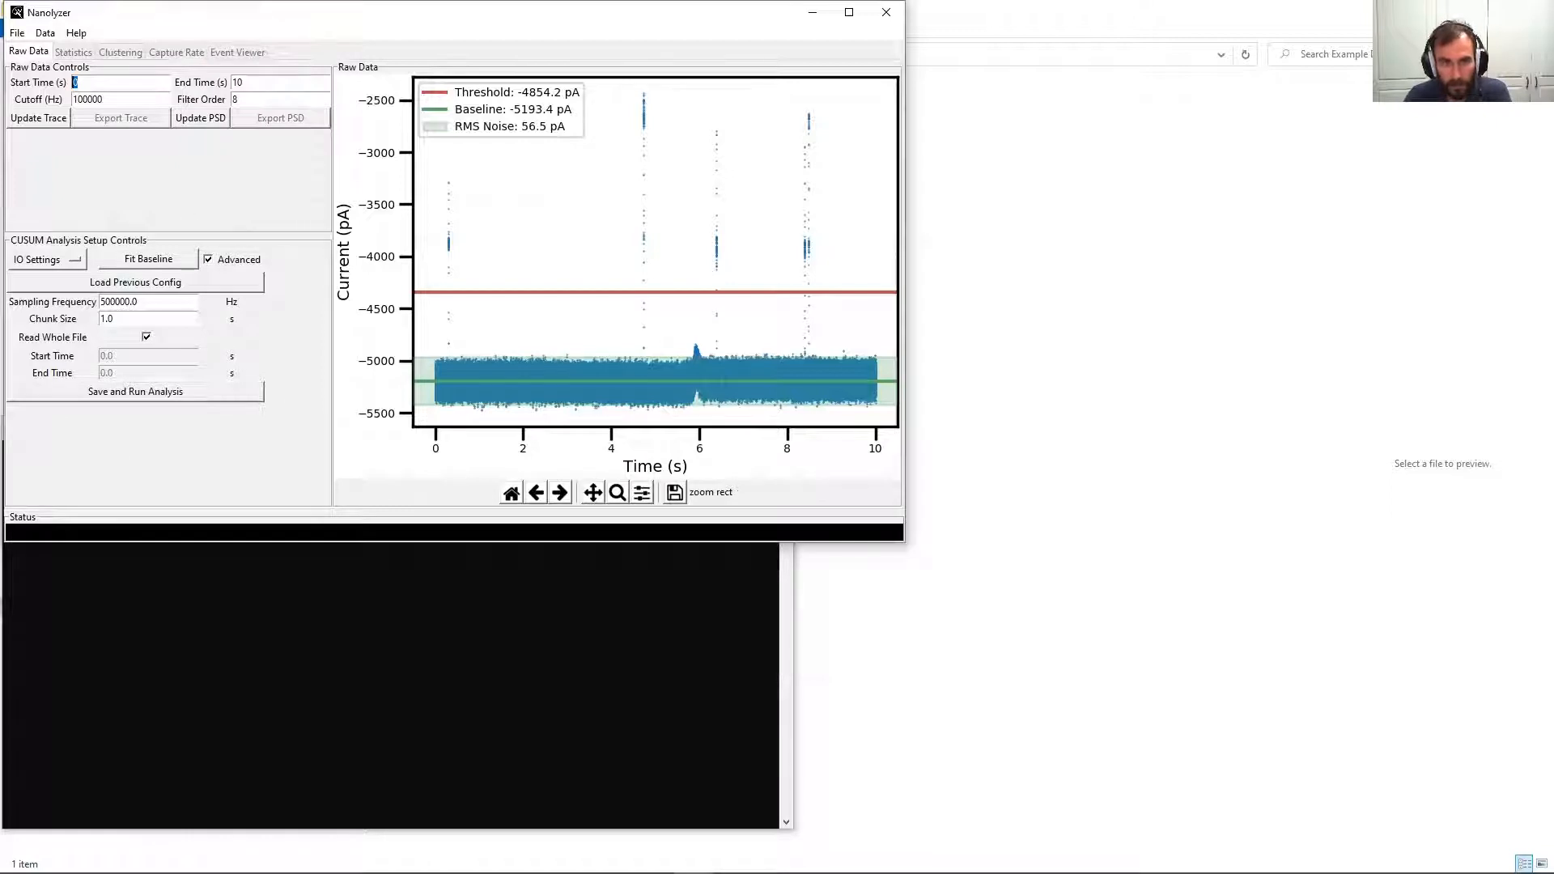
pyautogui.click(47, 261)
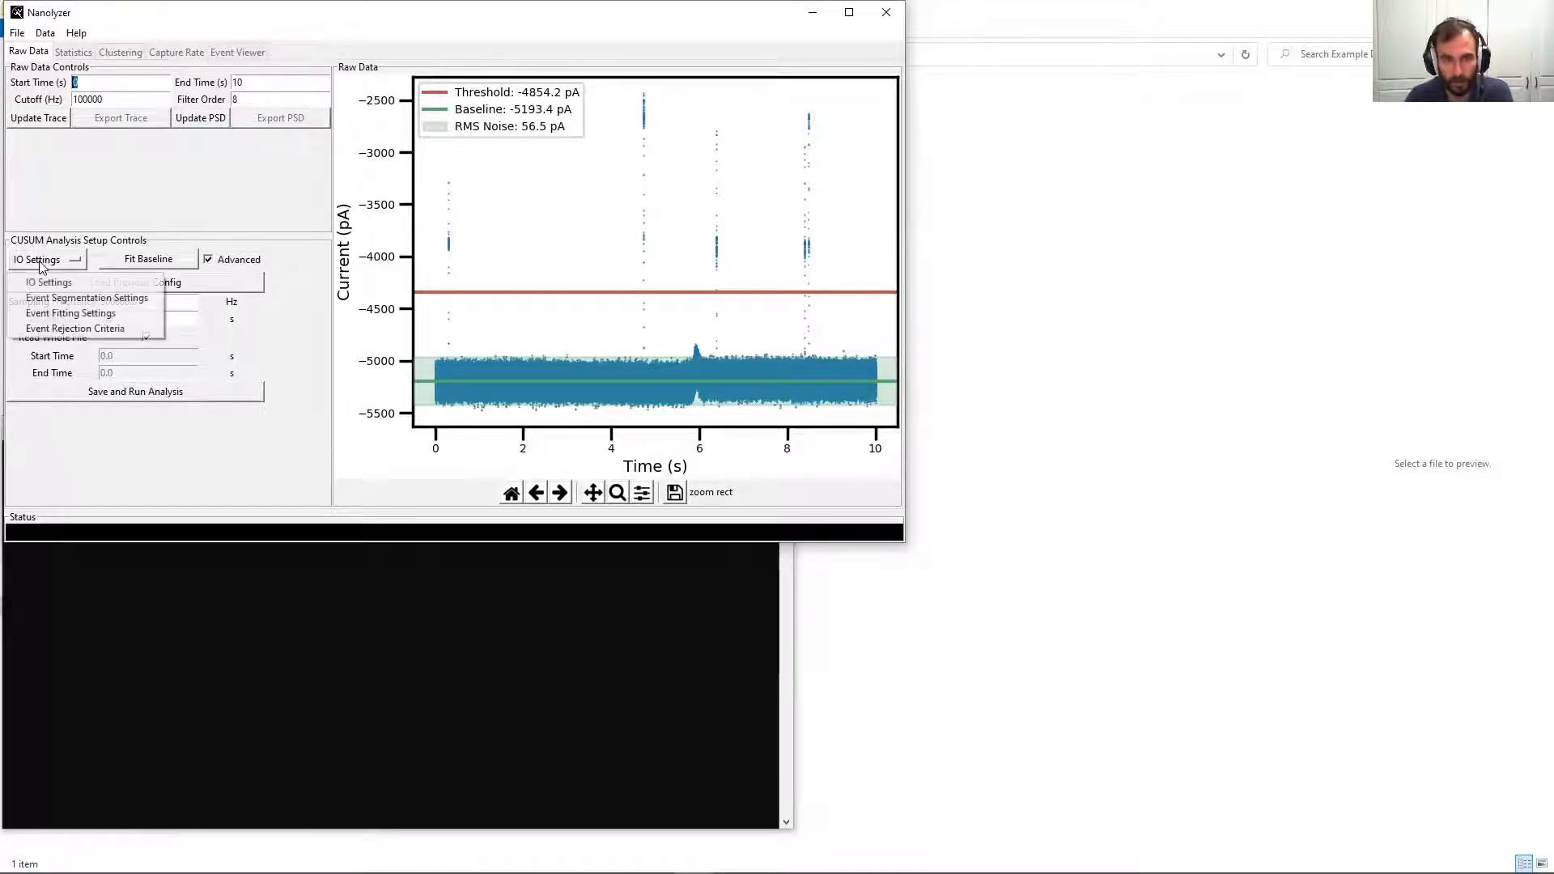
pyautogui.click(91, 215)
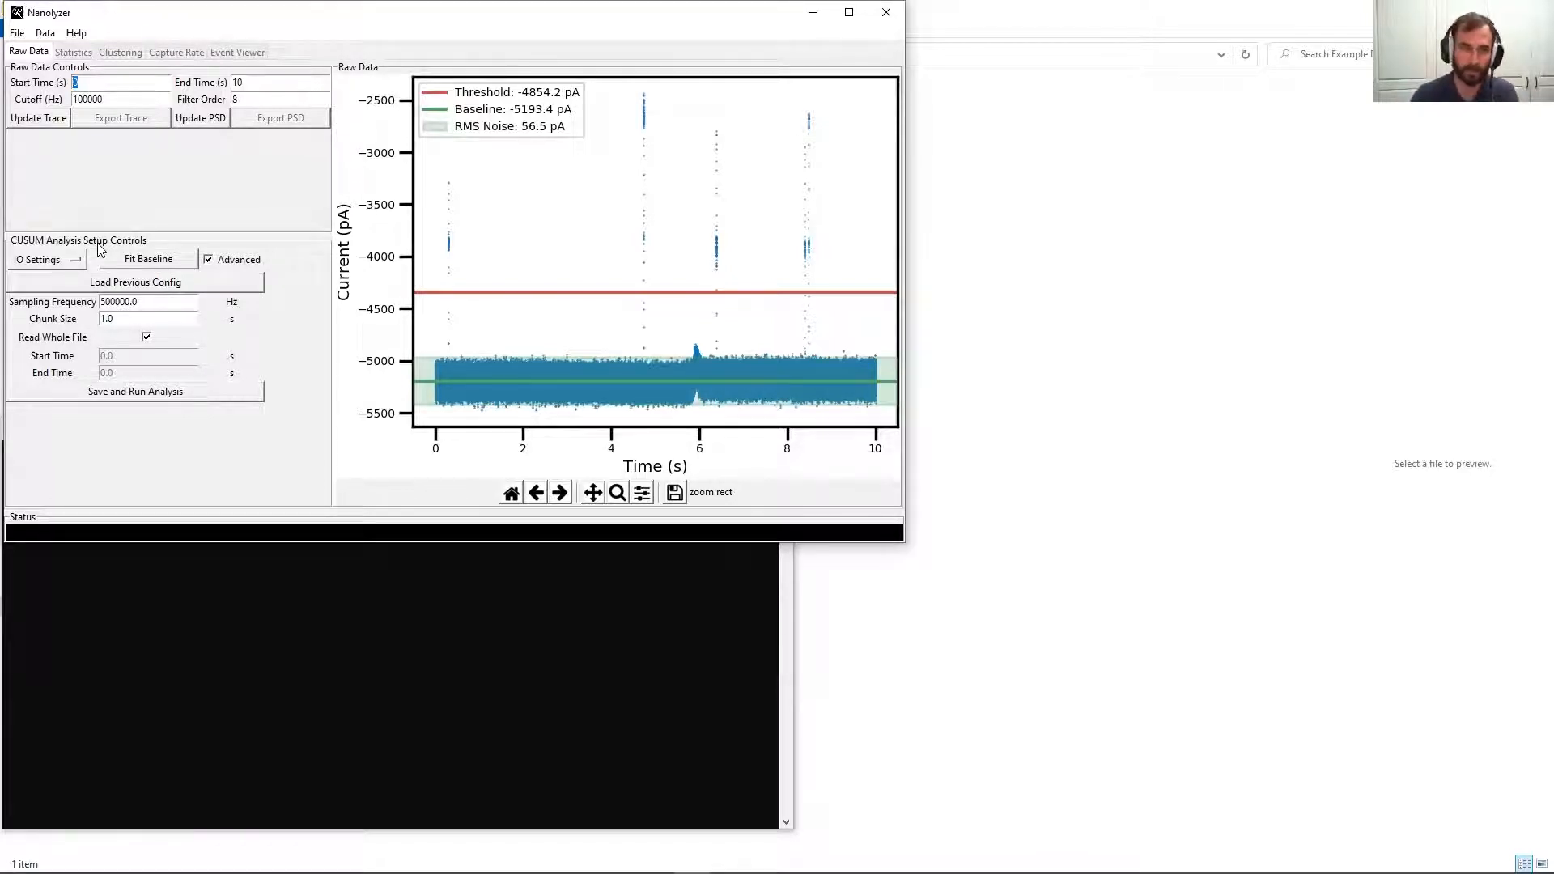
# Examine the sampling frequency and chunk size in the IO settings
pyautogui.doubleClick(159, 302)
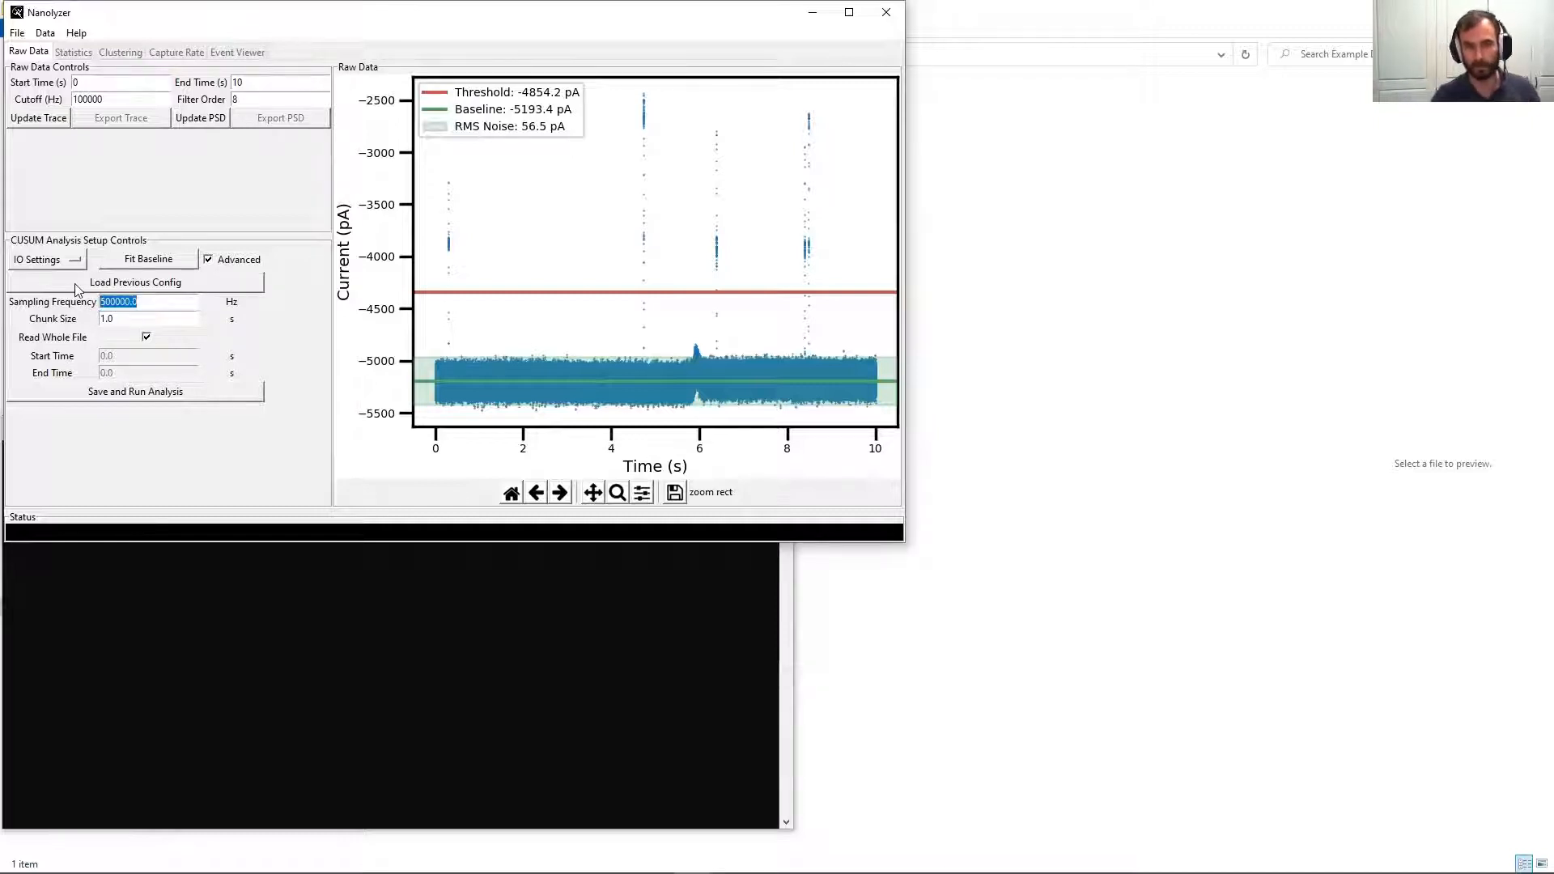
pyautogui.click(150, 301)
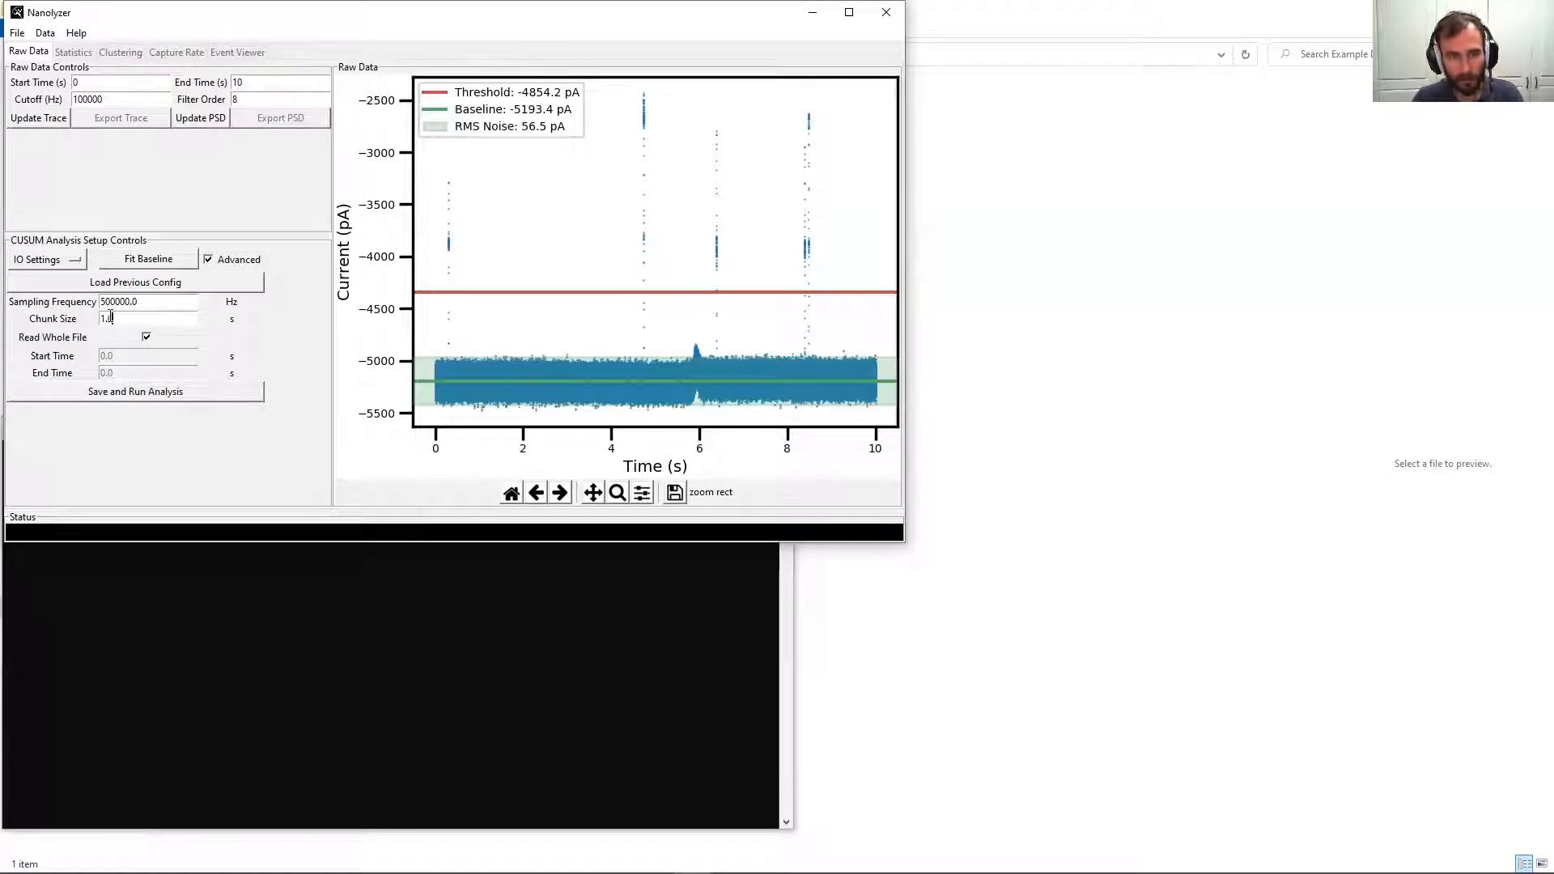
pyautogui.moveTo(113, 319); pyautogui.dragTo(89, 319)
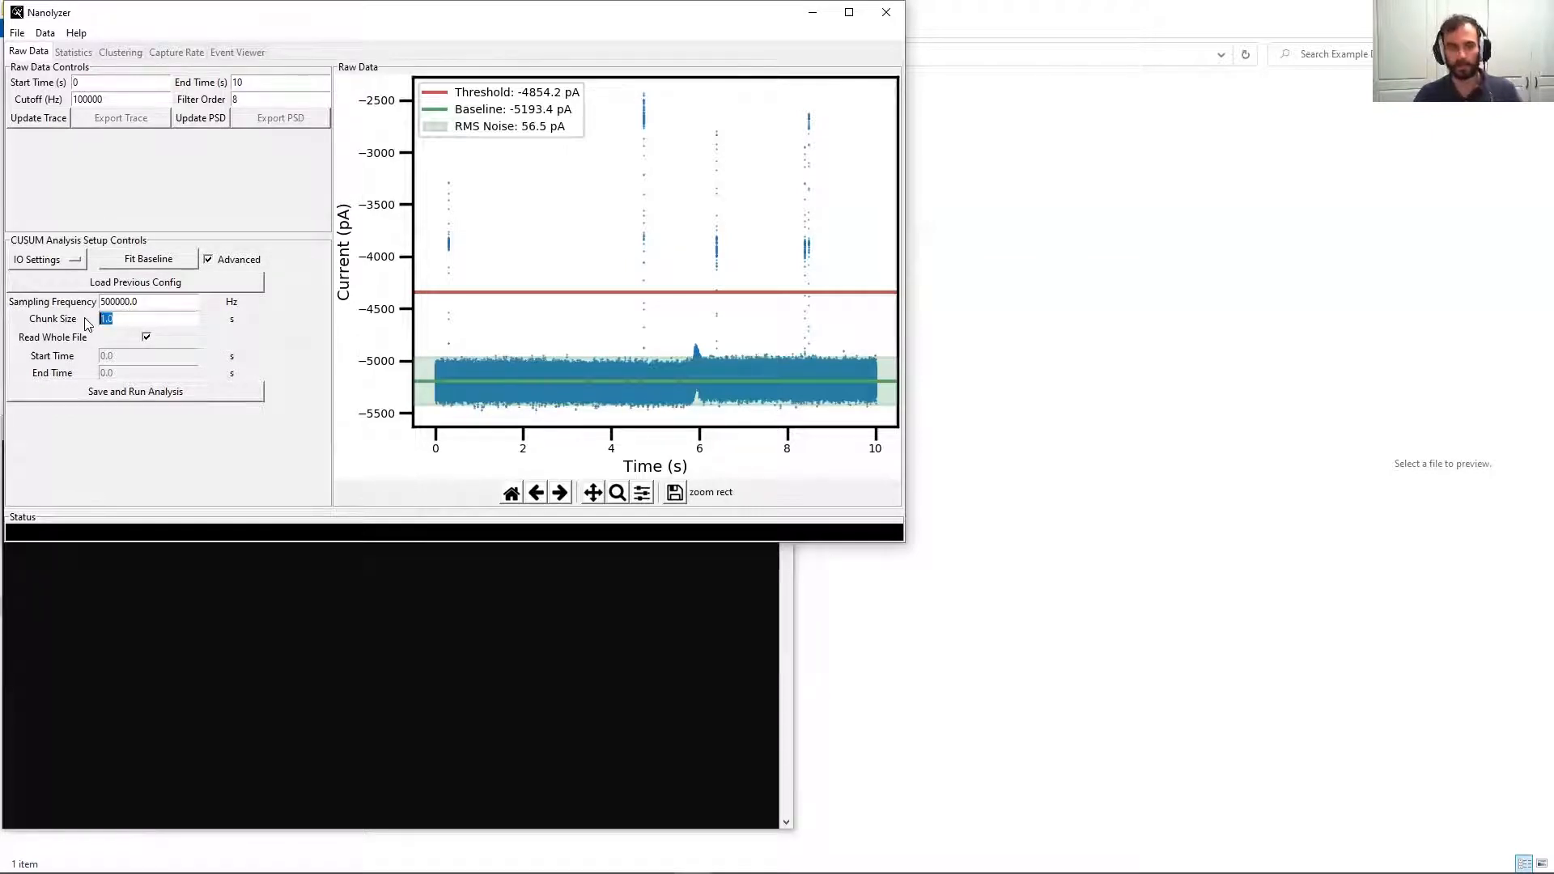
pyautogui.click(188, 301)
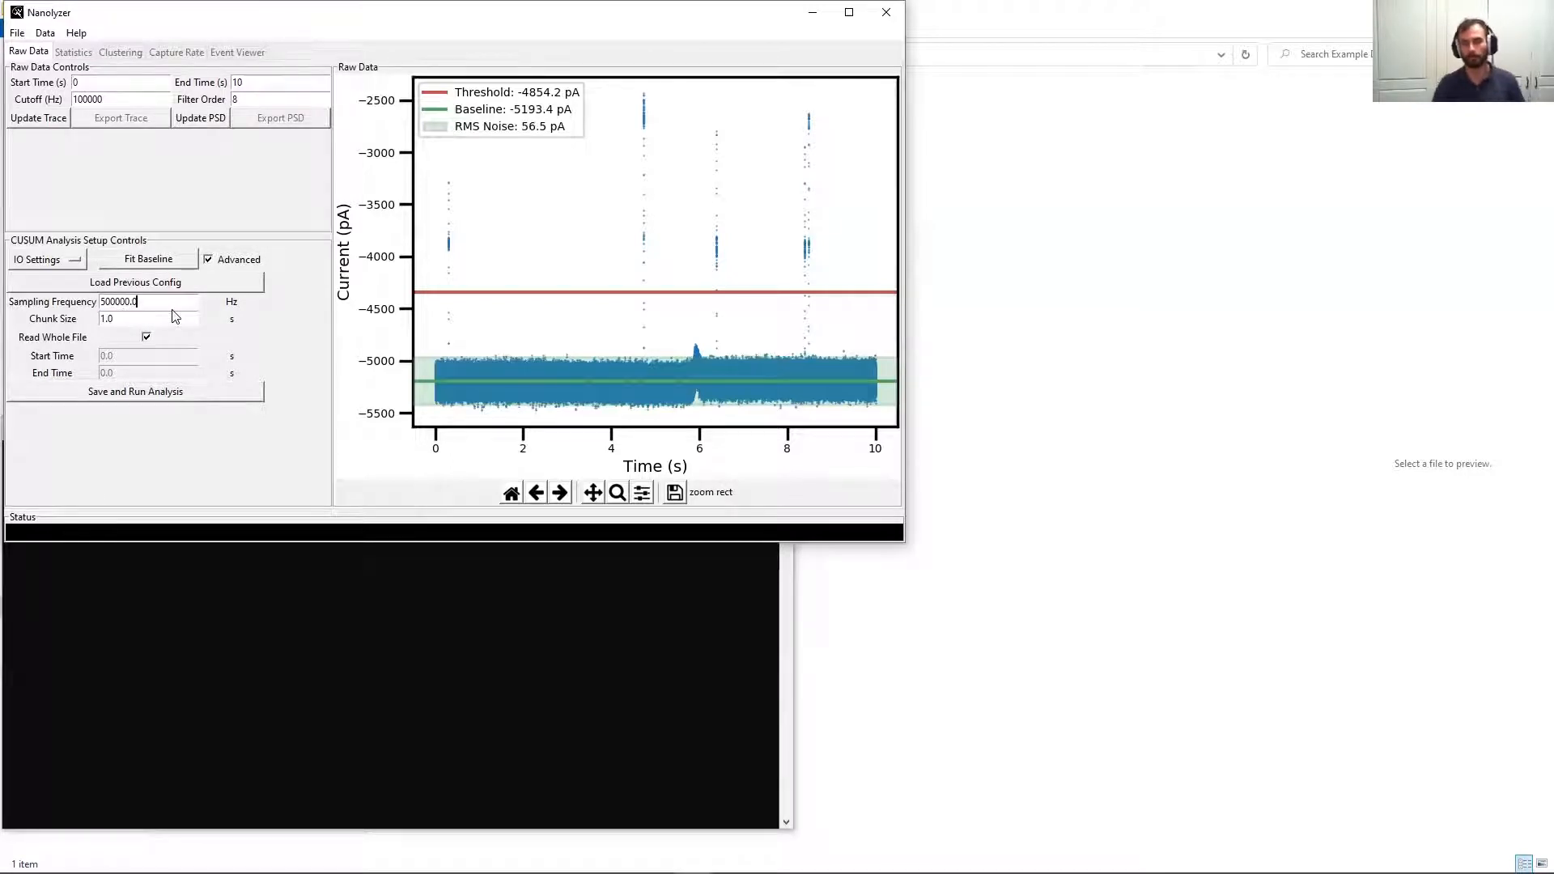
pyautogui.moveTo(175, 315); pyautogui.dragTo(87, 320)
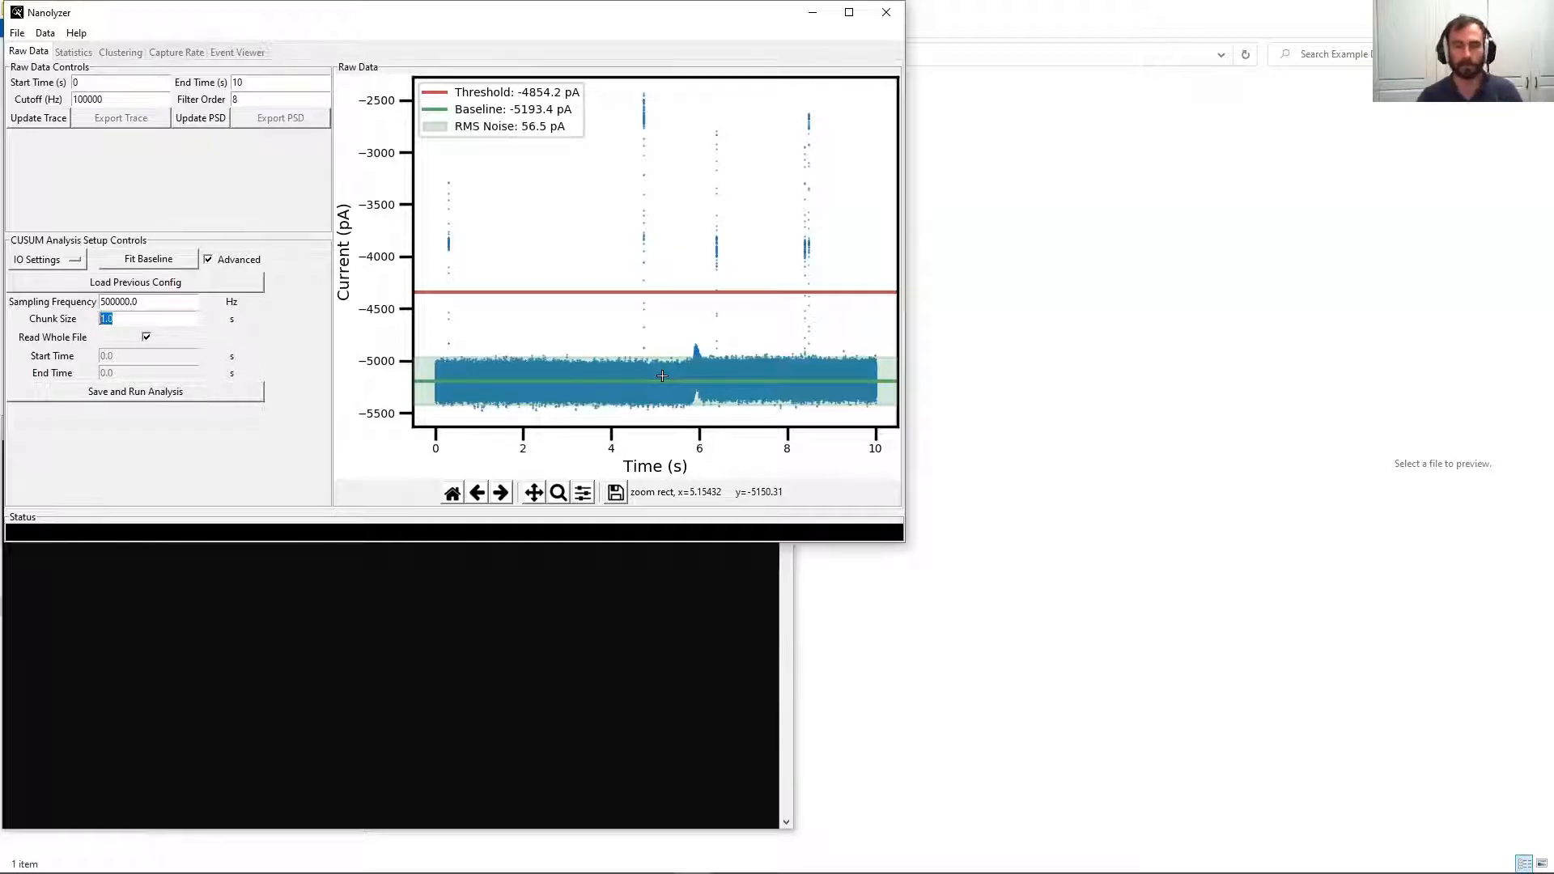
pyautogui.click(155, 301)
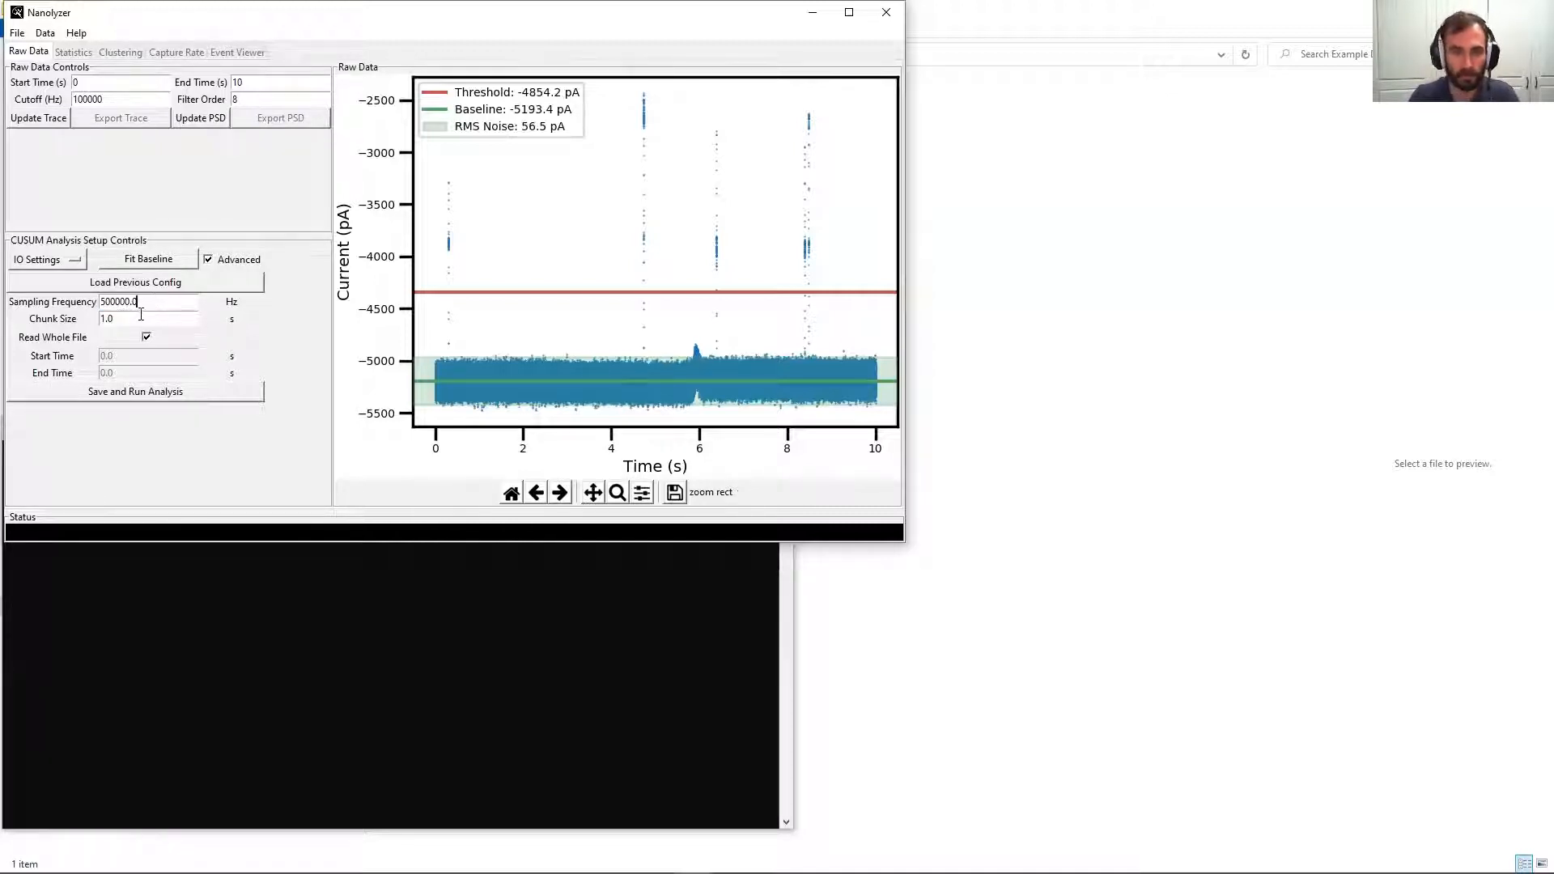
pyautogui.doubleClick(132, 318)
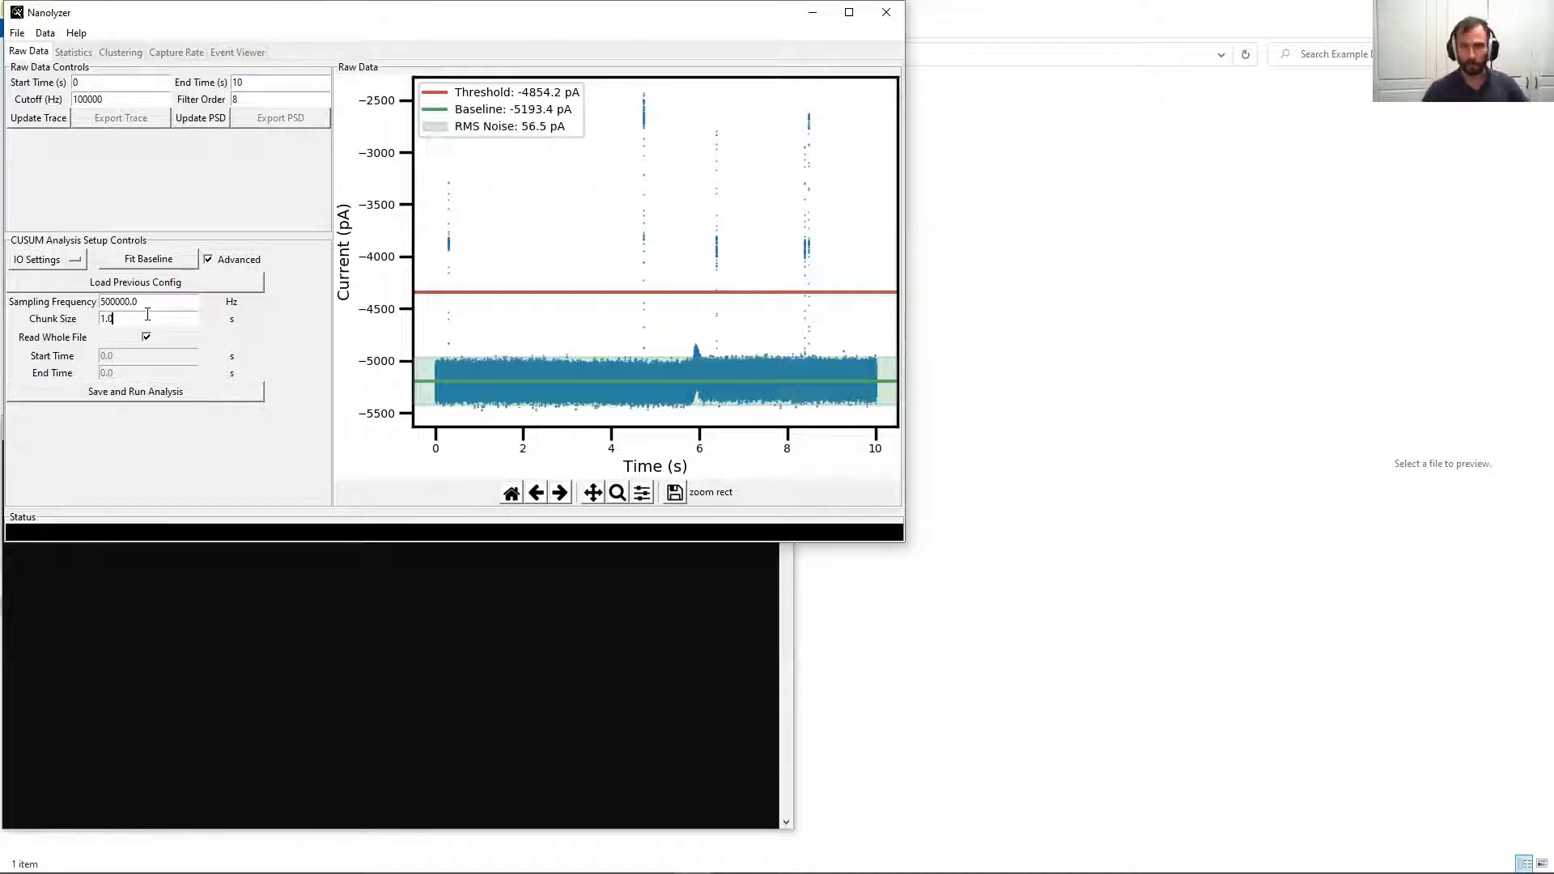
pyautogui.moveTo(125, 318); pyautogui.dragTo(84, 320)
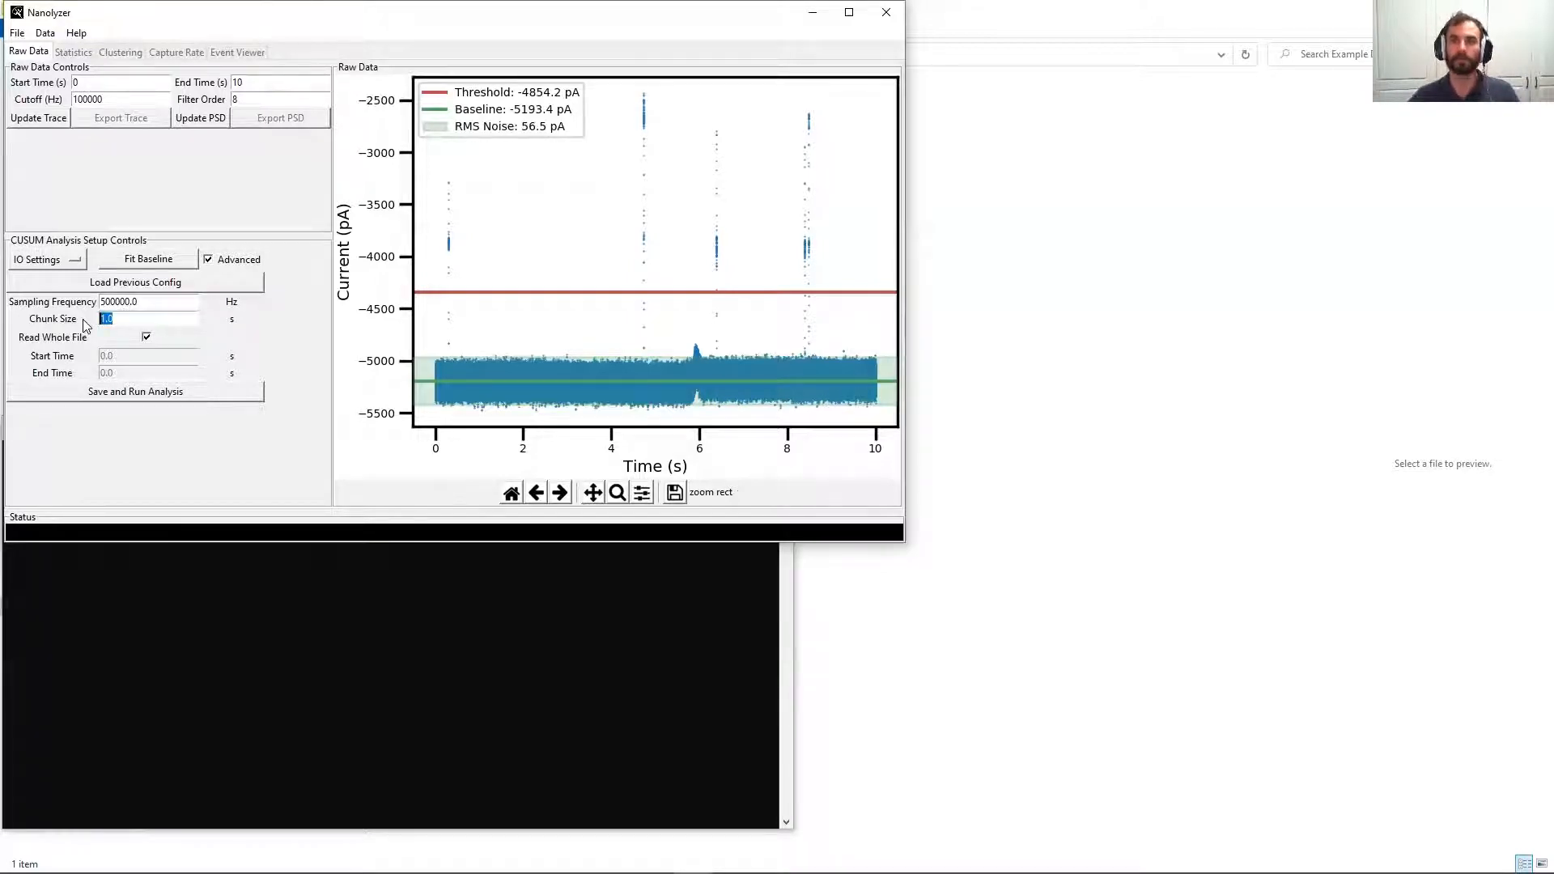
pyautogui.click(115, 322)
pyautogui.moveTo(129, 322); pyautogui.dragTo(82, 327)
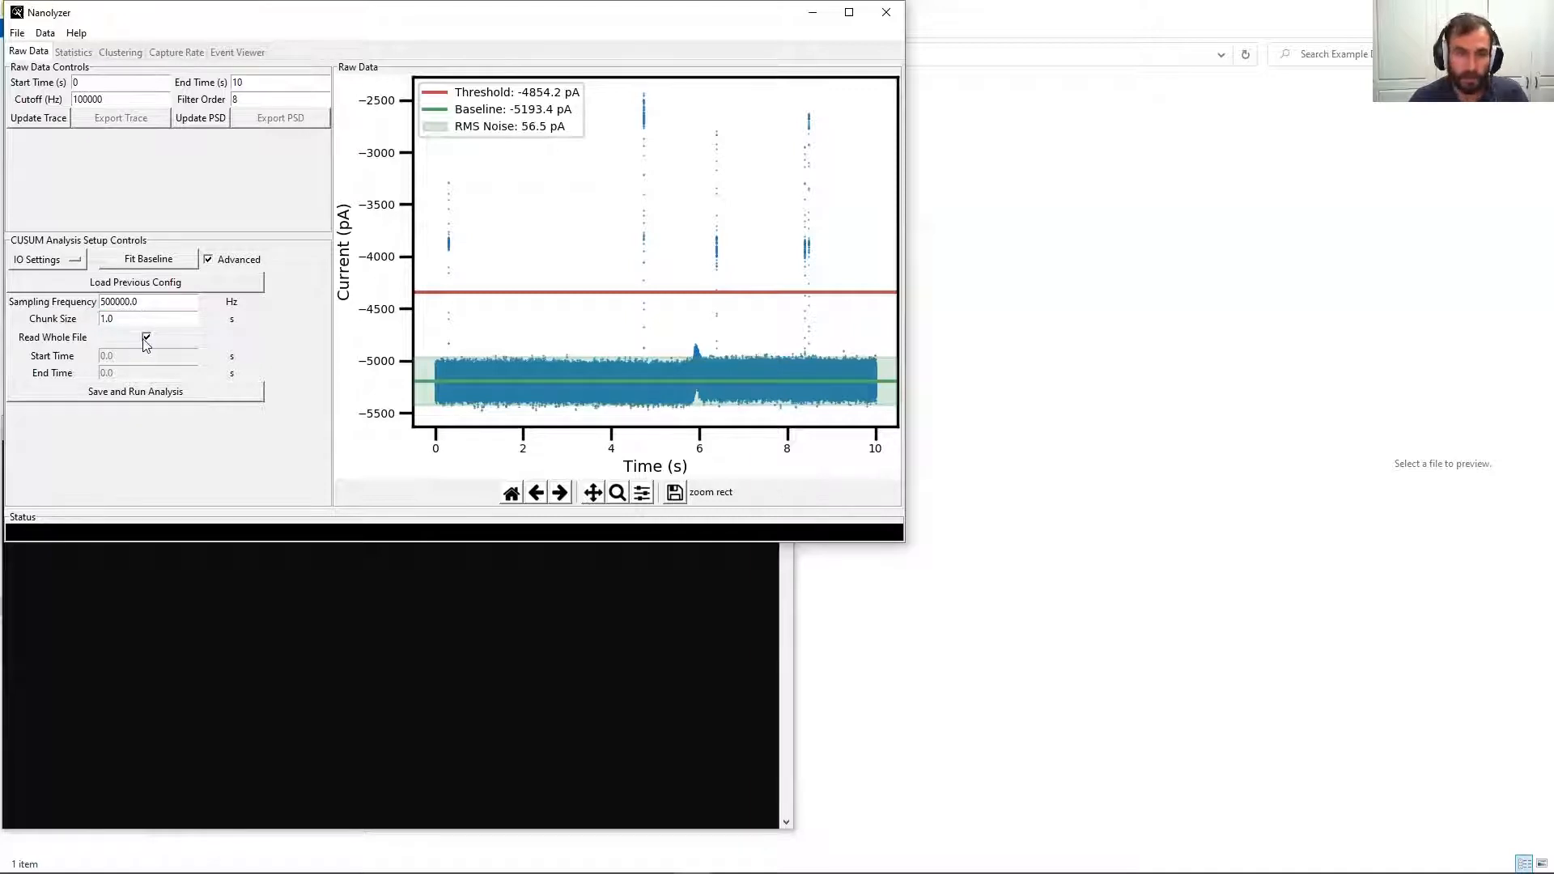
# Turn off reading of the whole file, check the start and end time fields, and turn it back on
pyautogui.click(145, 338)
pyautogui.press('Tab')
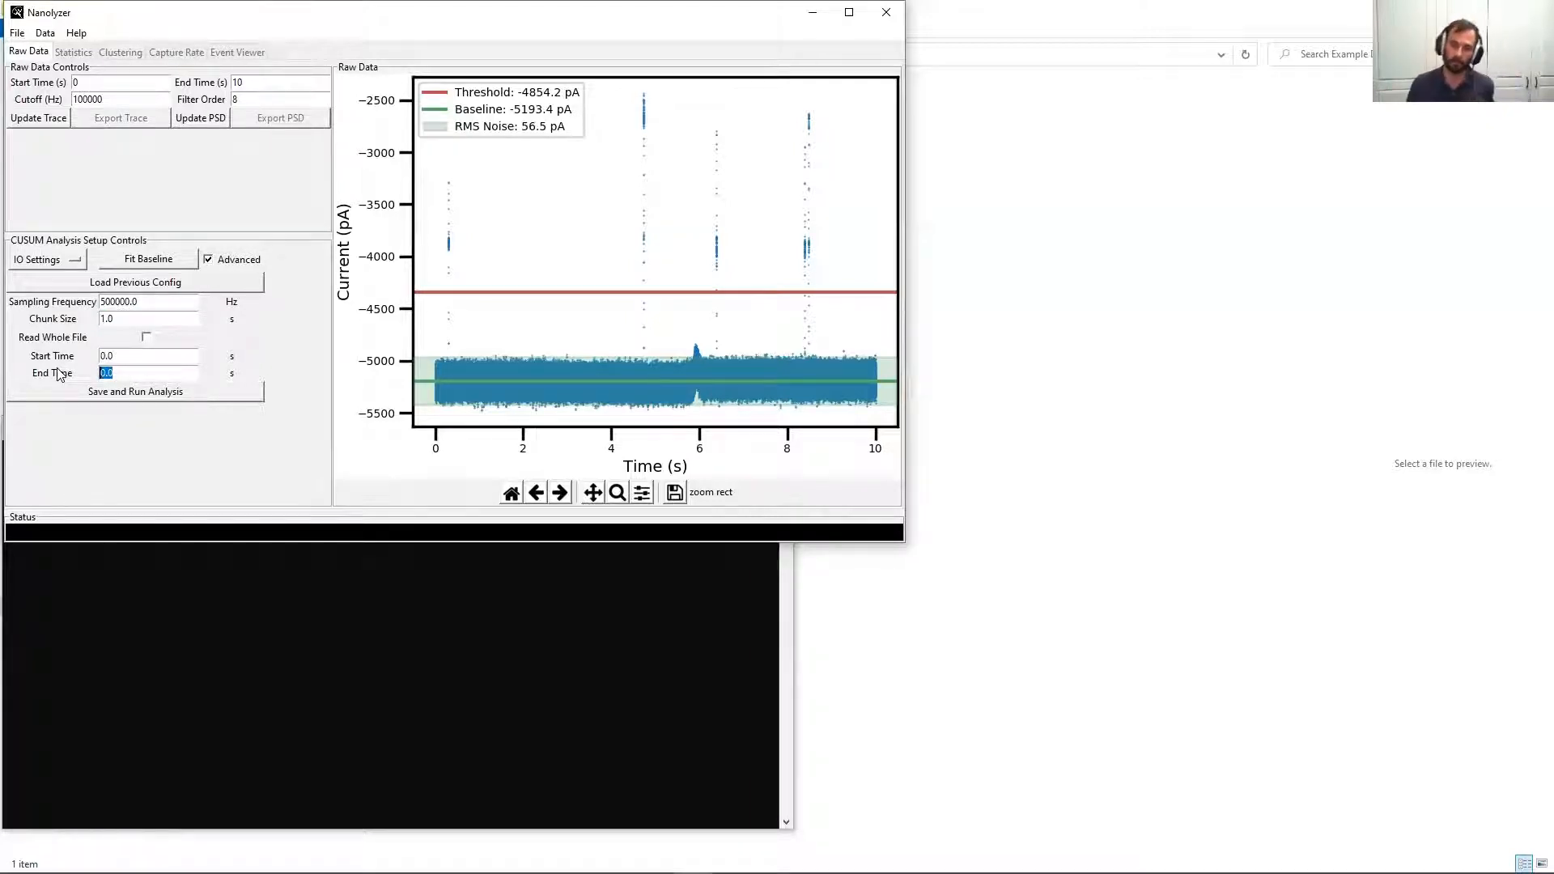
pyautogui.click(148, 338)
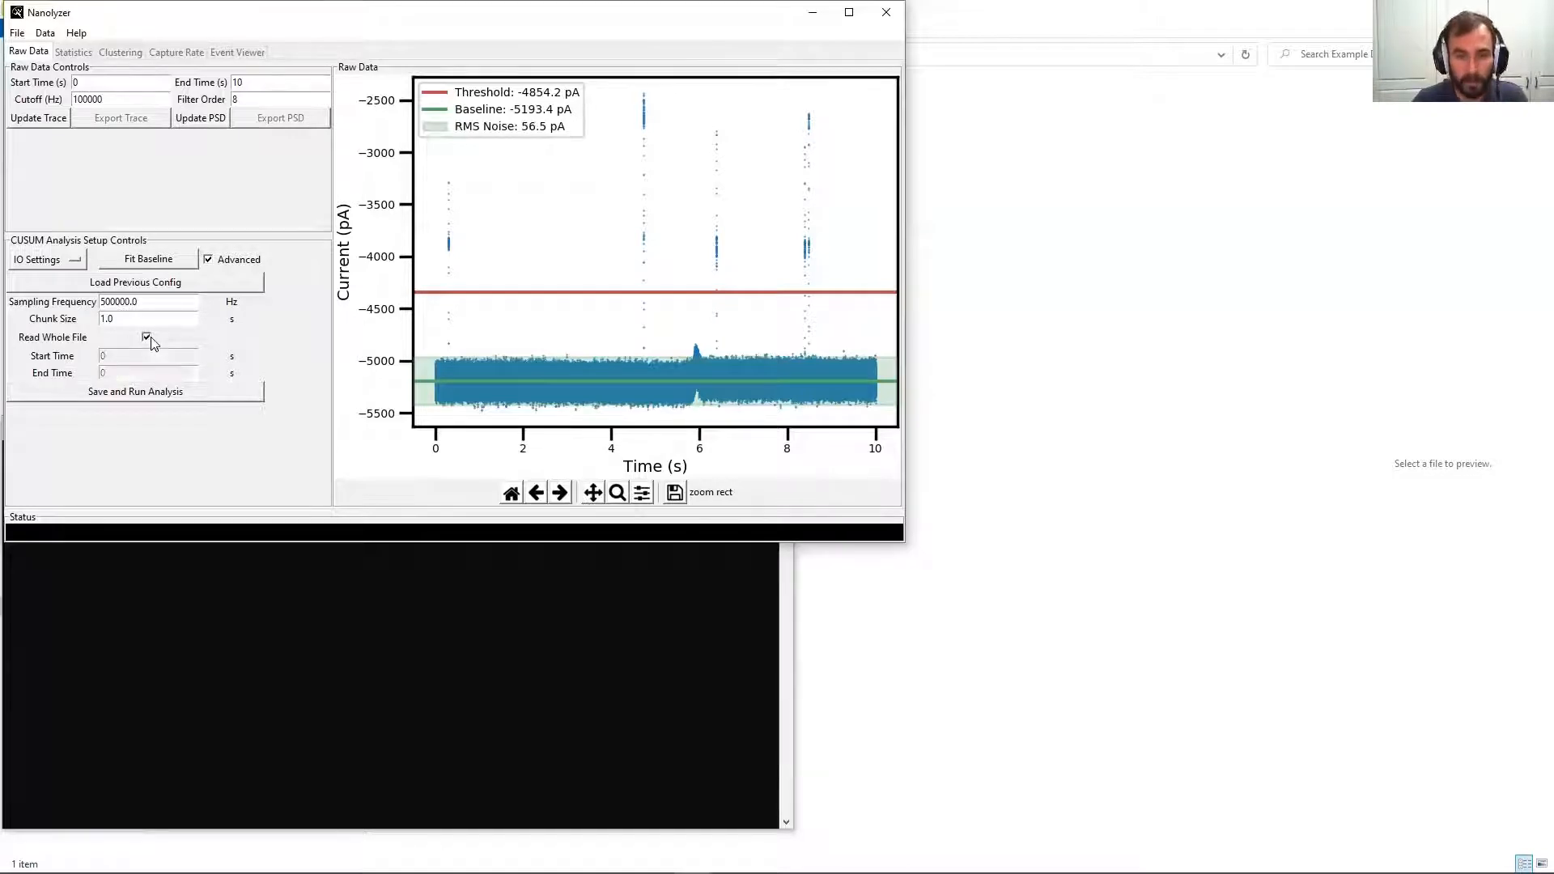
# Show the event segmentation settings and review the event direction and the baseline limits
pyautogui.click(64, 268)
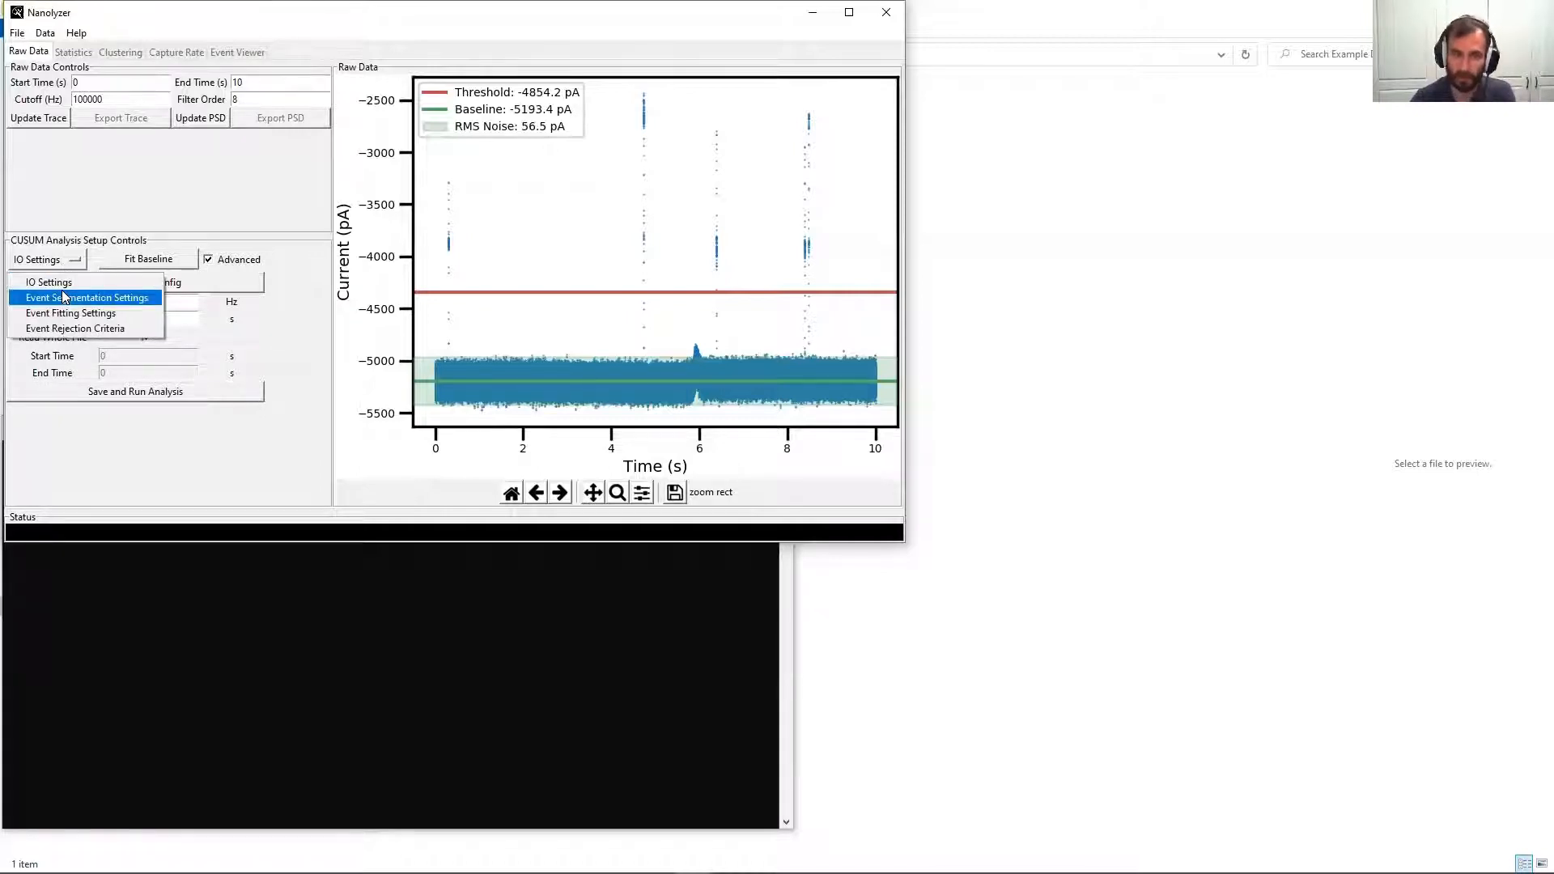
pyautogui.click(63, 297)
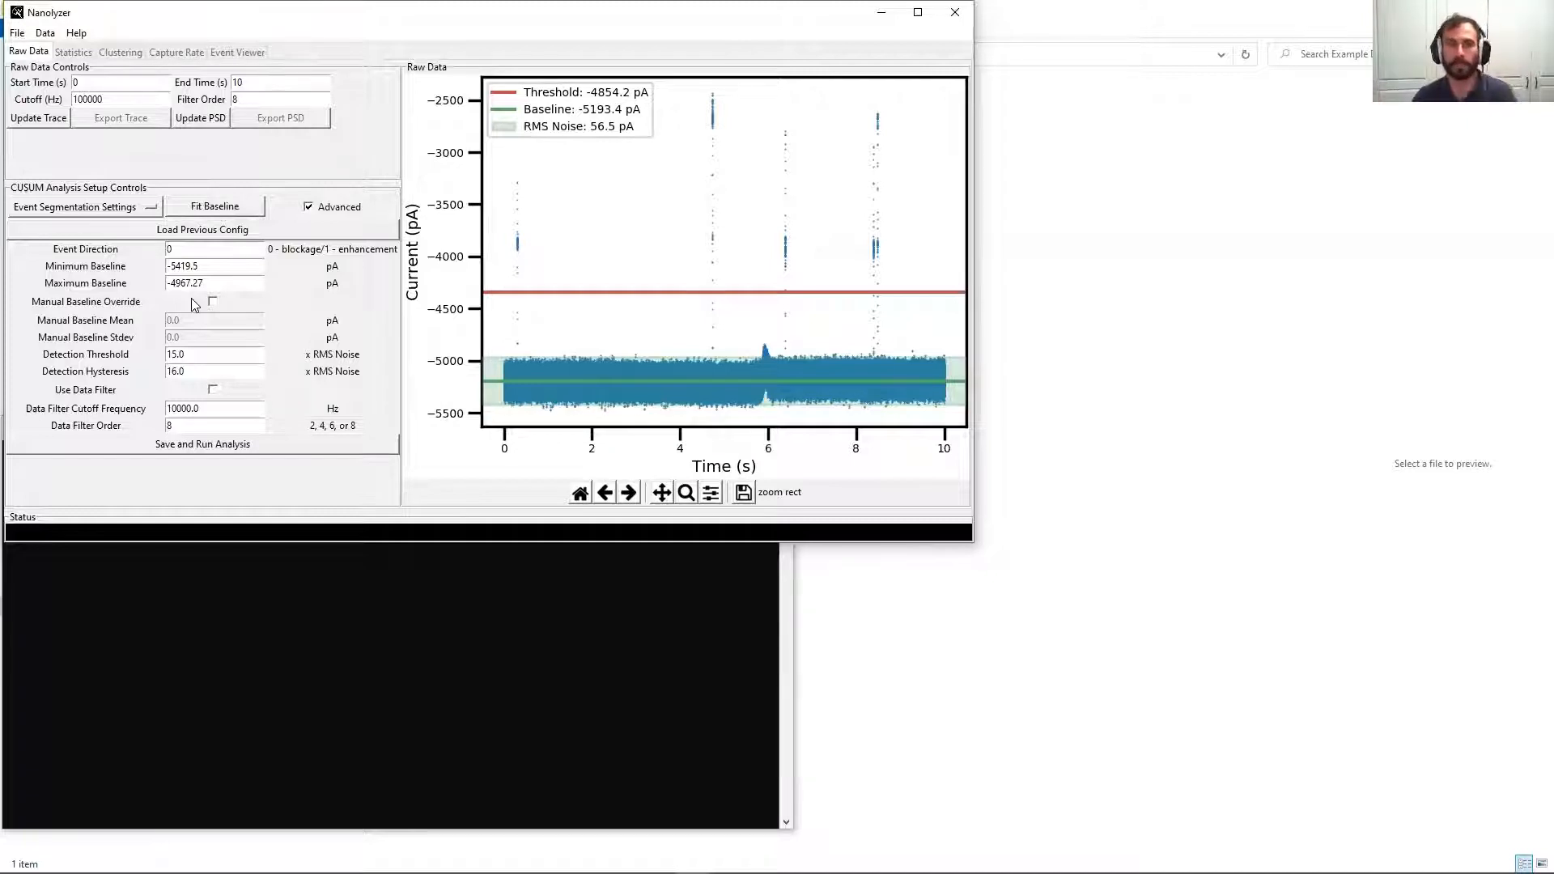
pyautogui.moveTo(222, 246); pyautogui.dragTo(91, 246)
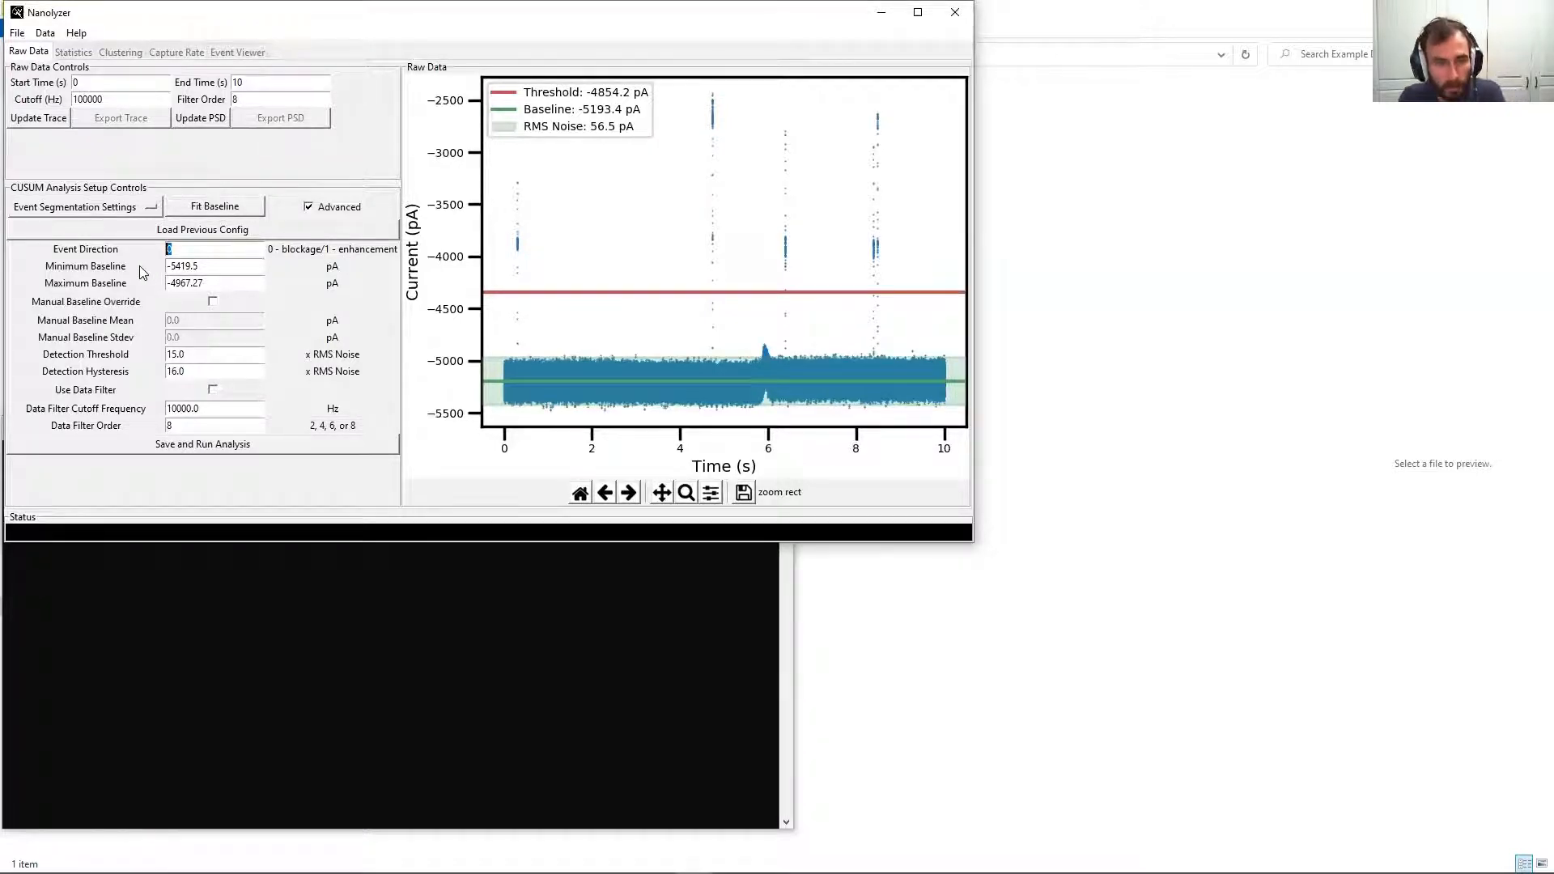
pyautogui.press('Tab')
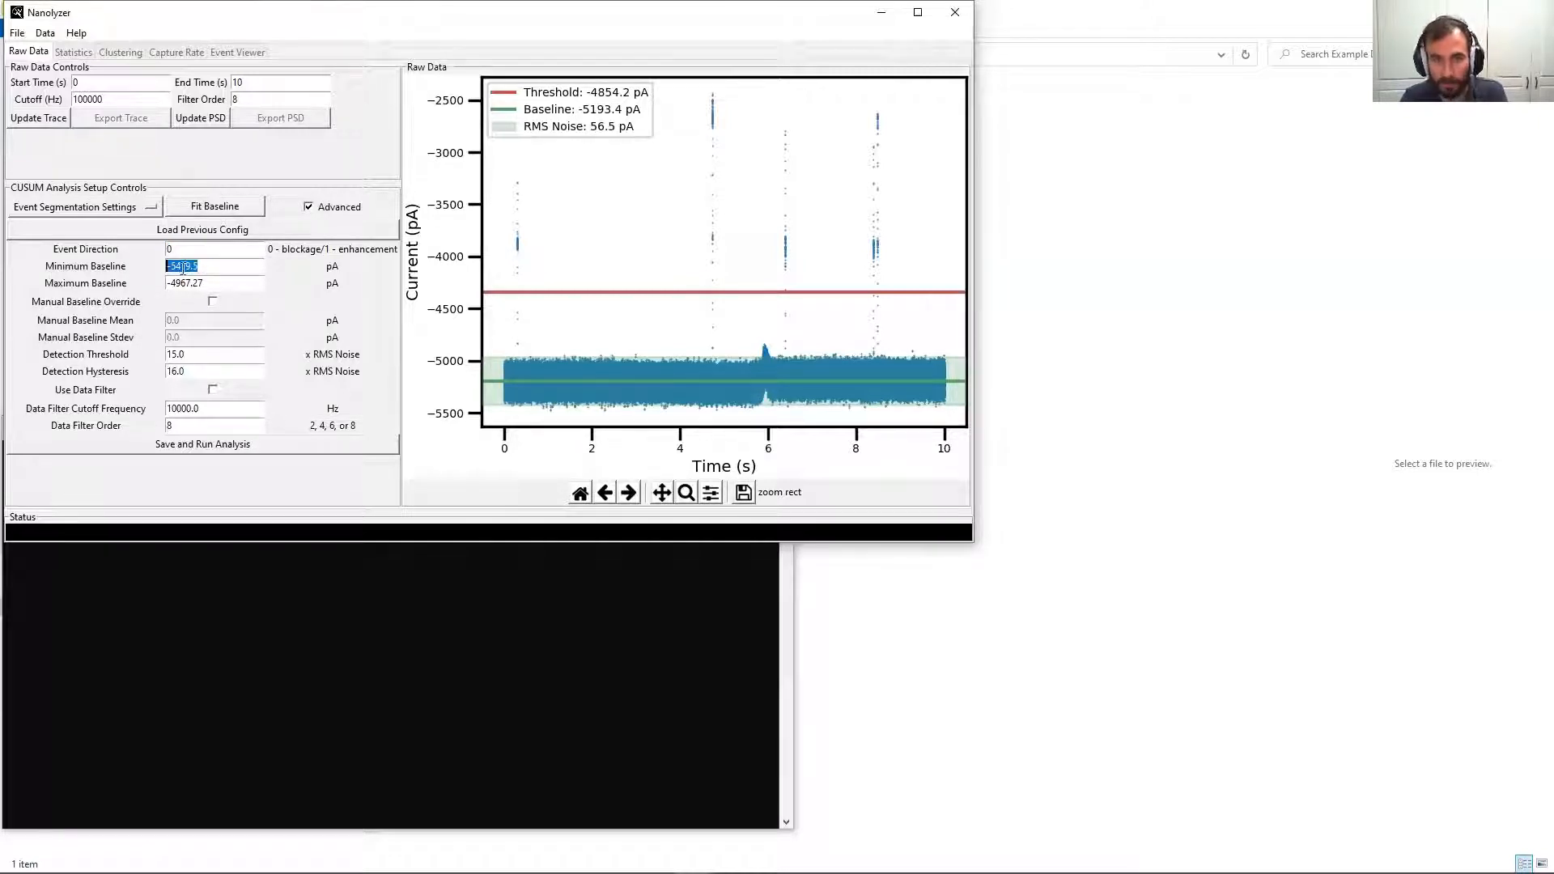
pyautogui.click(214, 283)
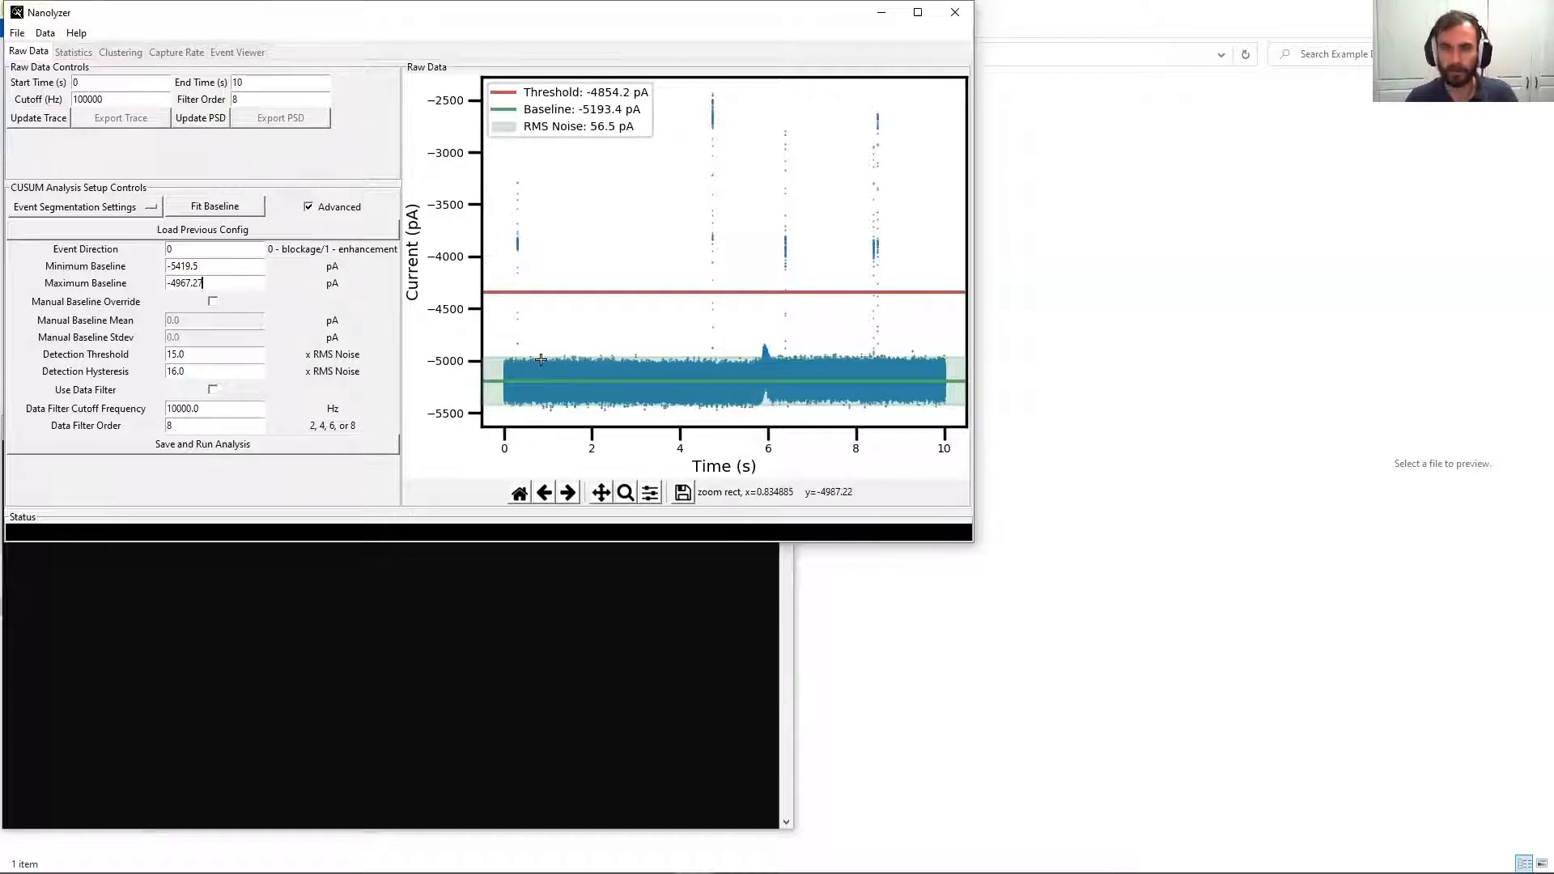
# Set the minimum baseline to -5500 pA
pyautogui.doubleClick(203, 266)
pyautogui.write('550')
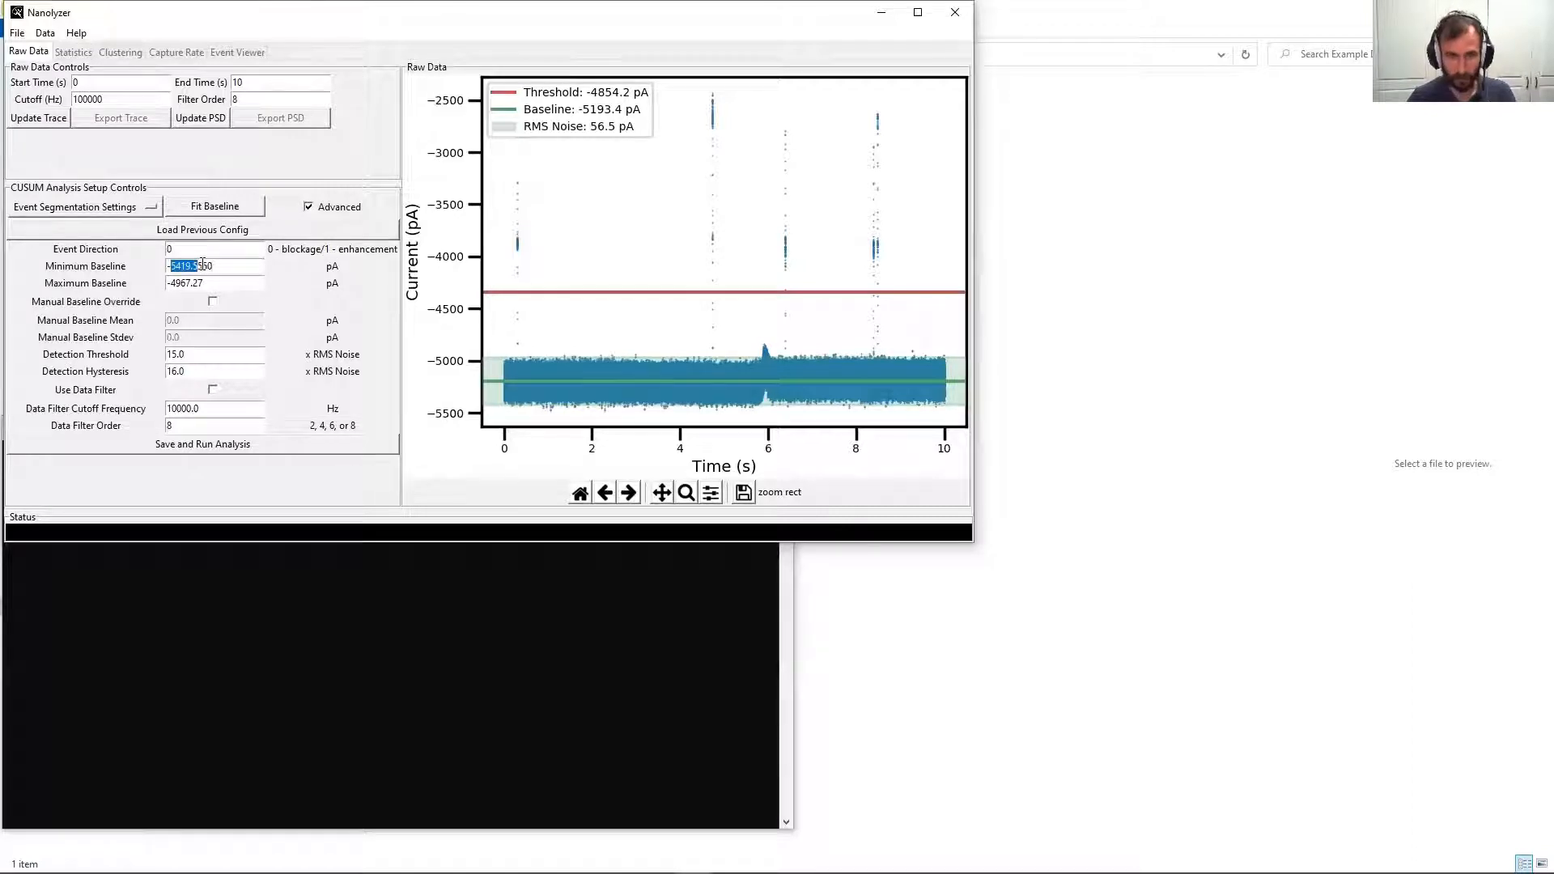
pyautogui.press('BackSpace')
pyautogui.press('BackSpace')
pyautogui.press('BackSpace')
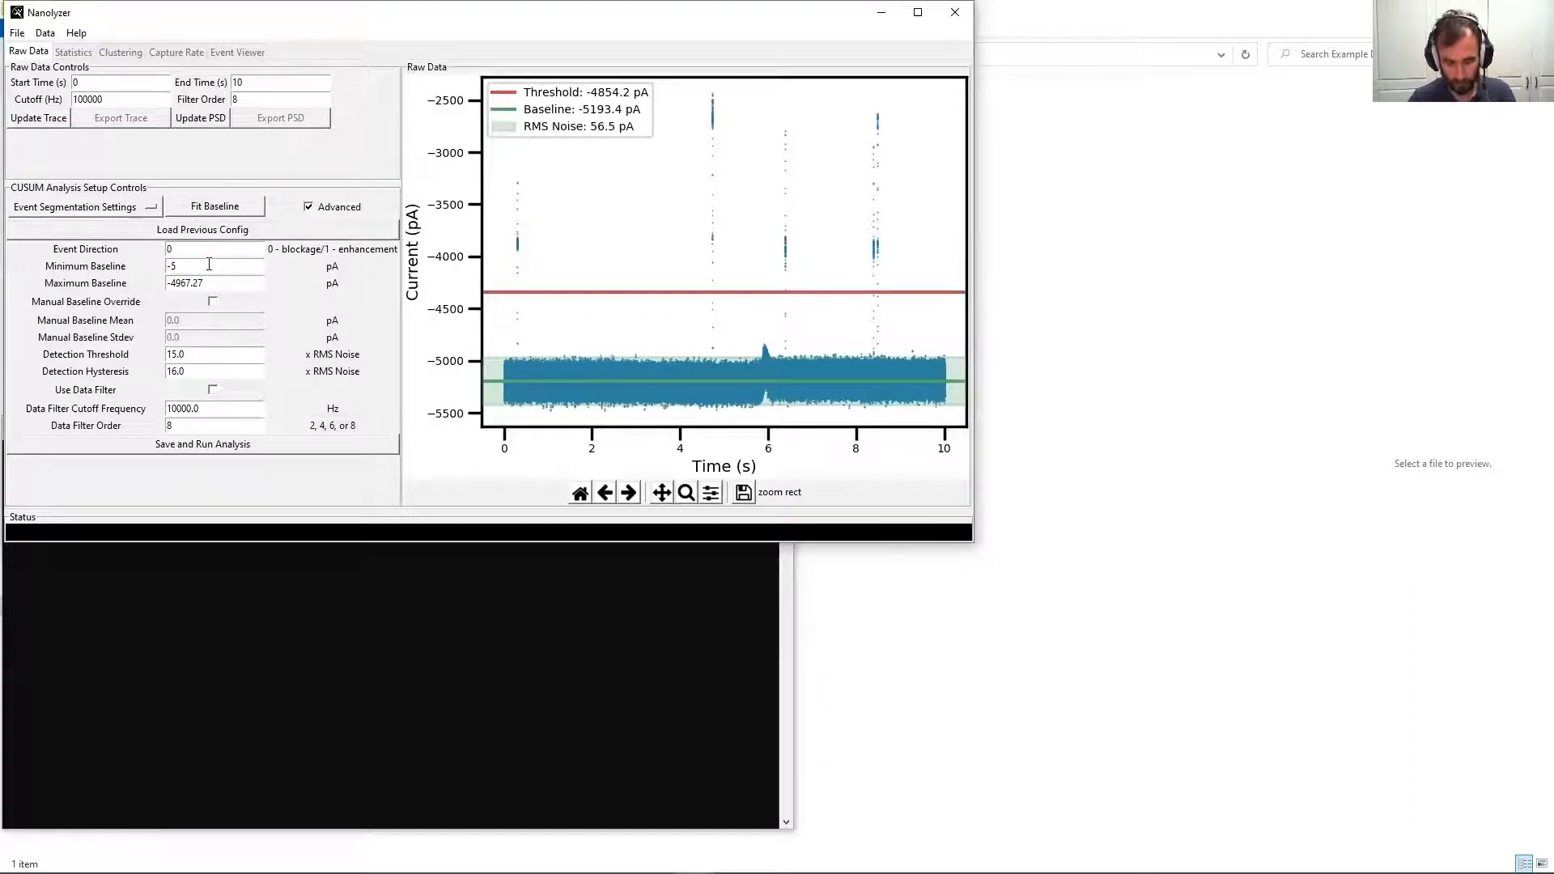
pyautogui.write('55')
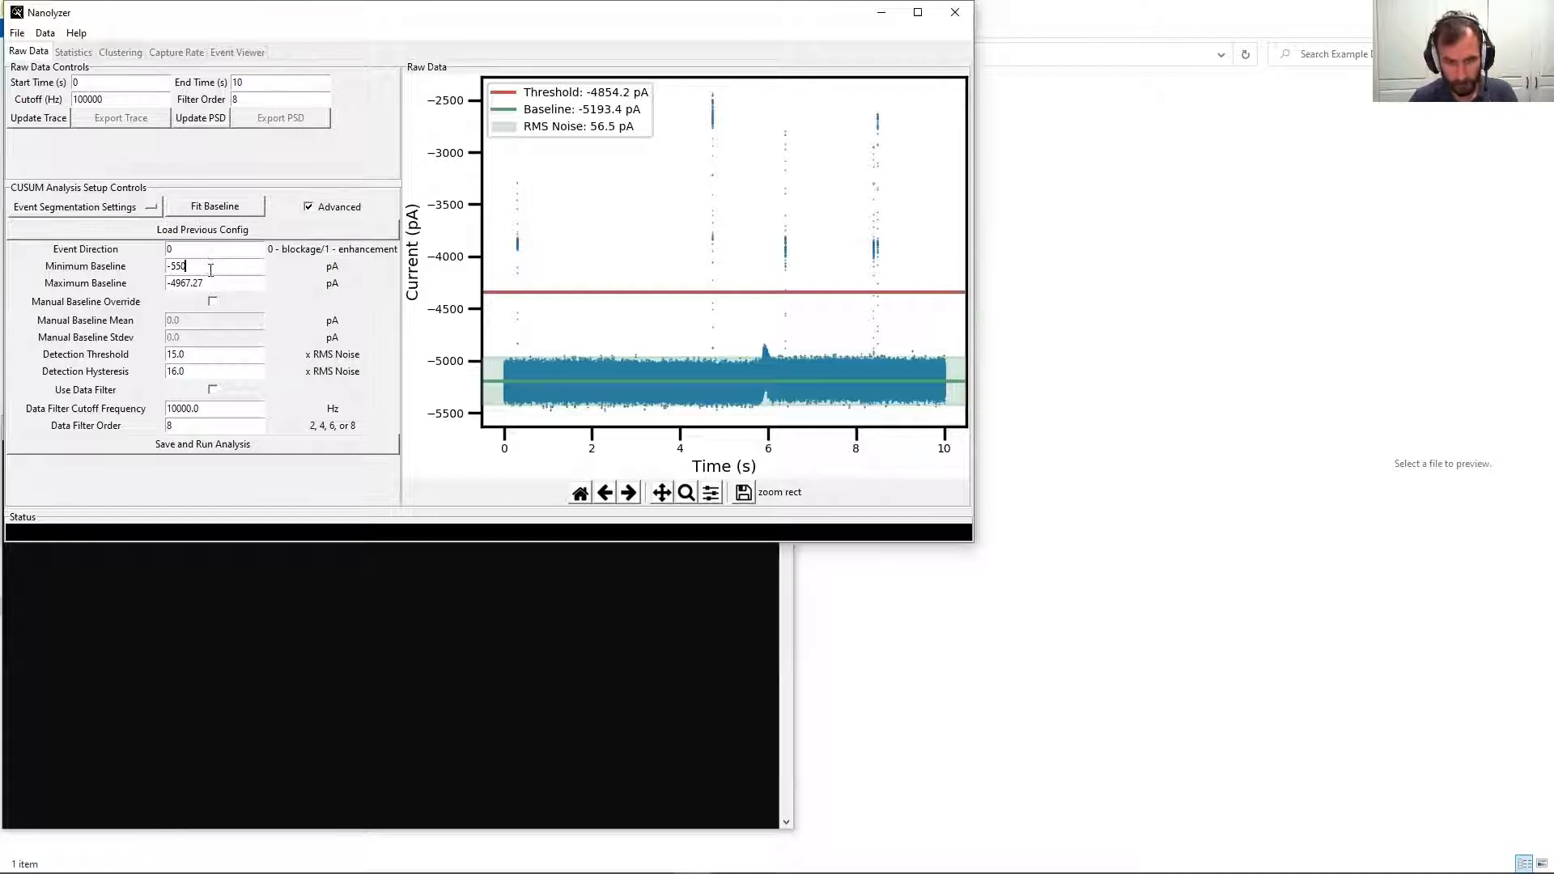
pyautogui.write('0')
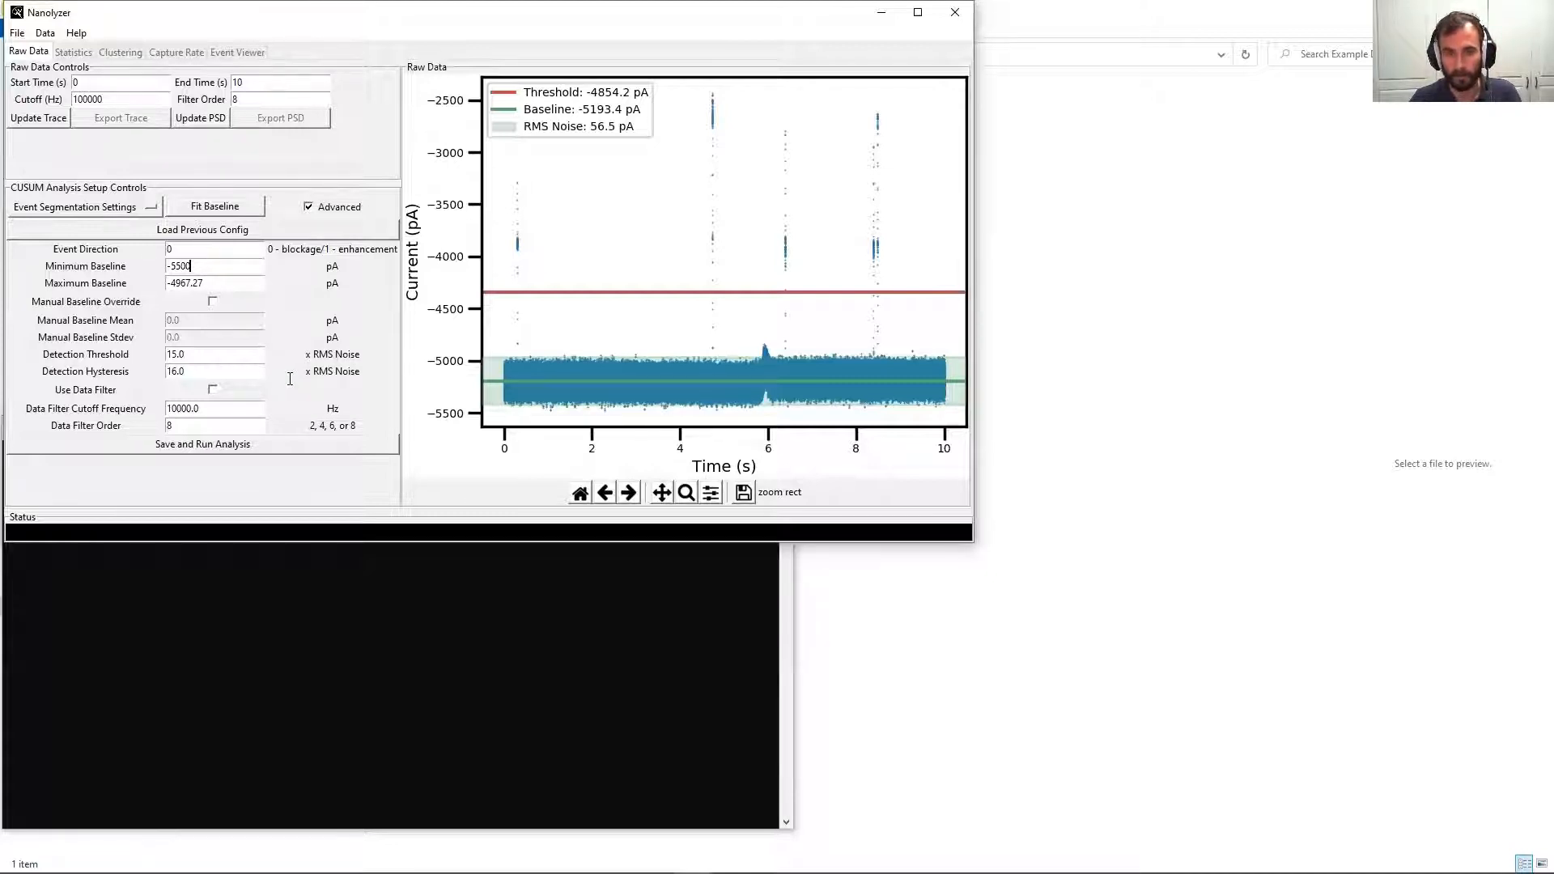
pyautogui.press('Tab')
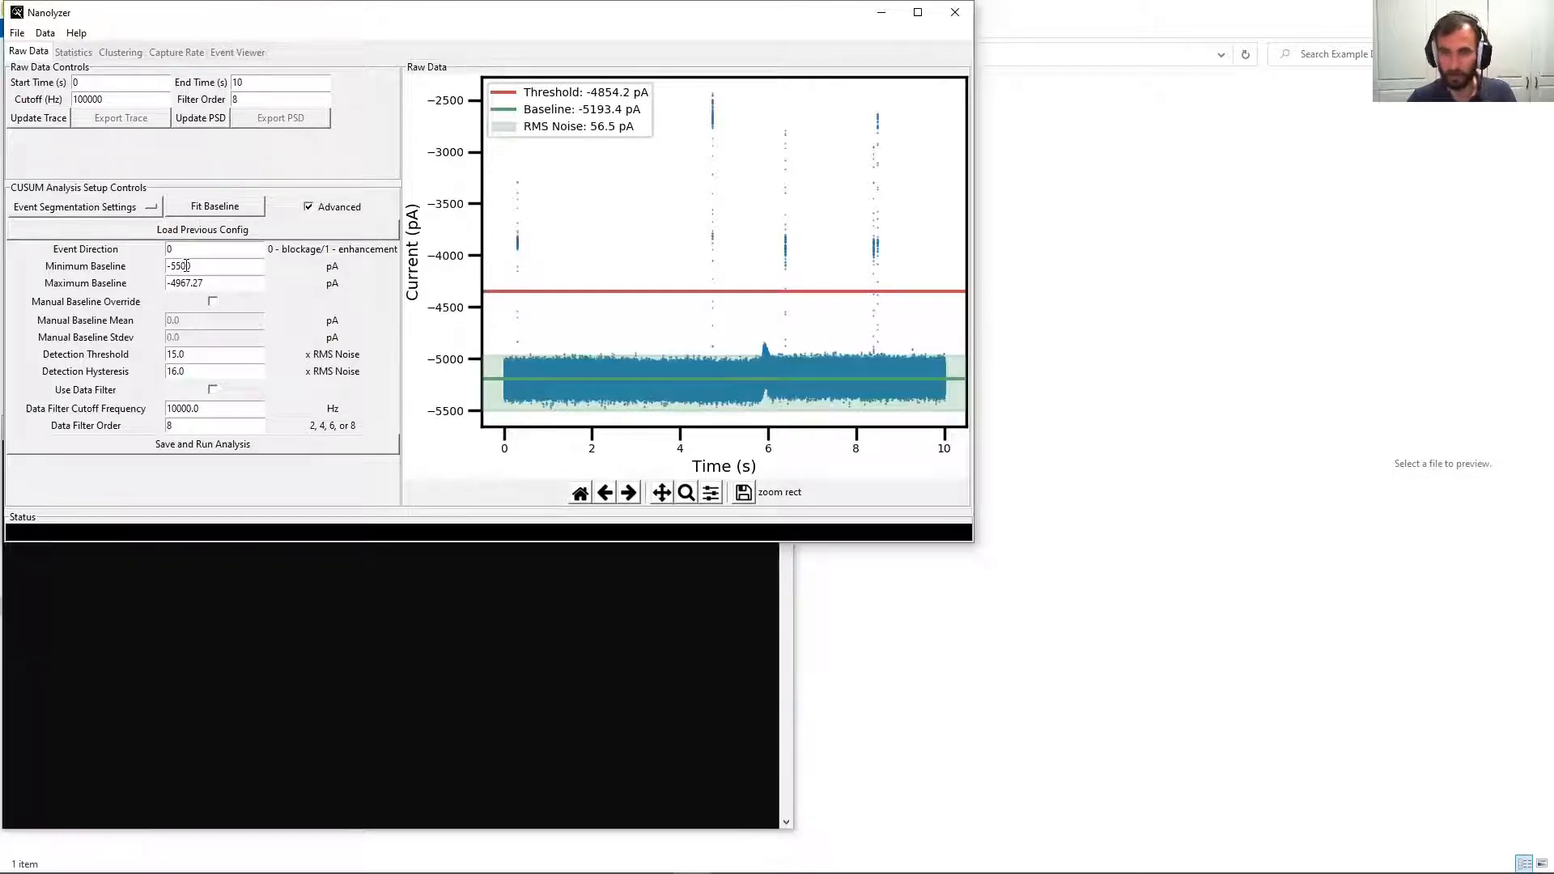
# Set the minimum baseline to -5400 pA and the detection threshold to 20 x RMS noise
pyautogui.moveTo(177, 266); pyautogui.dragTo(186, 266)
pyautogui.write('4')
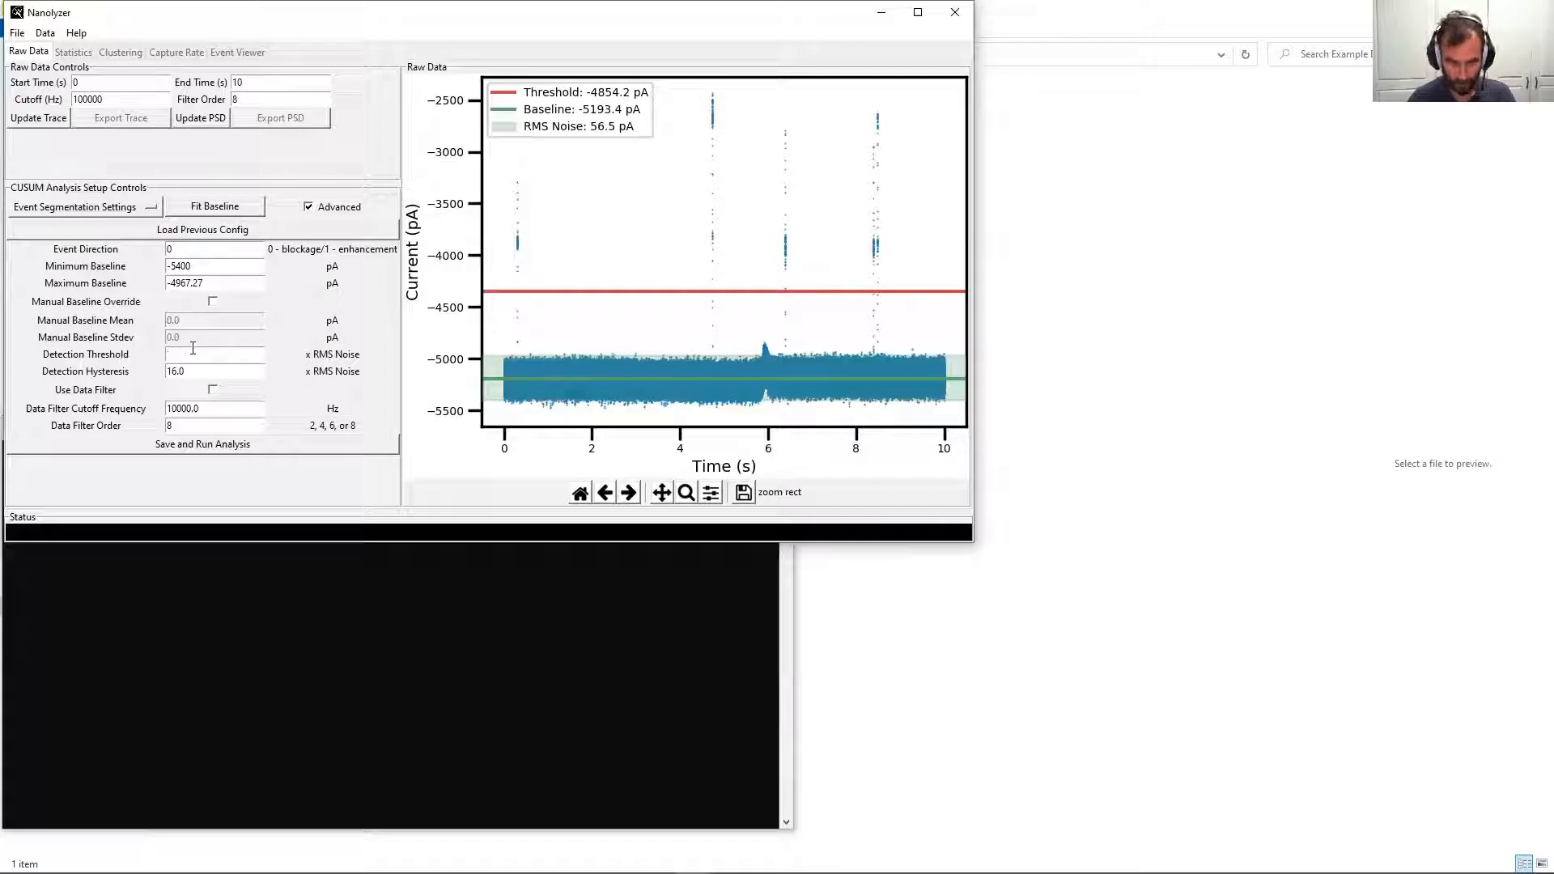
pyautogui.write('20')
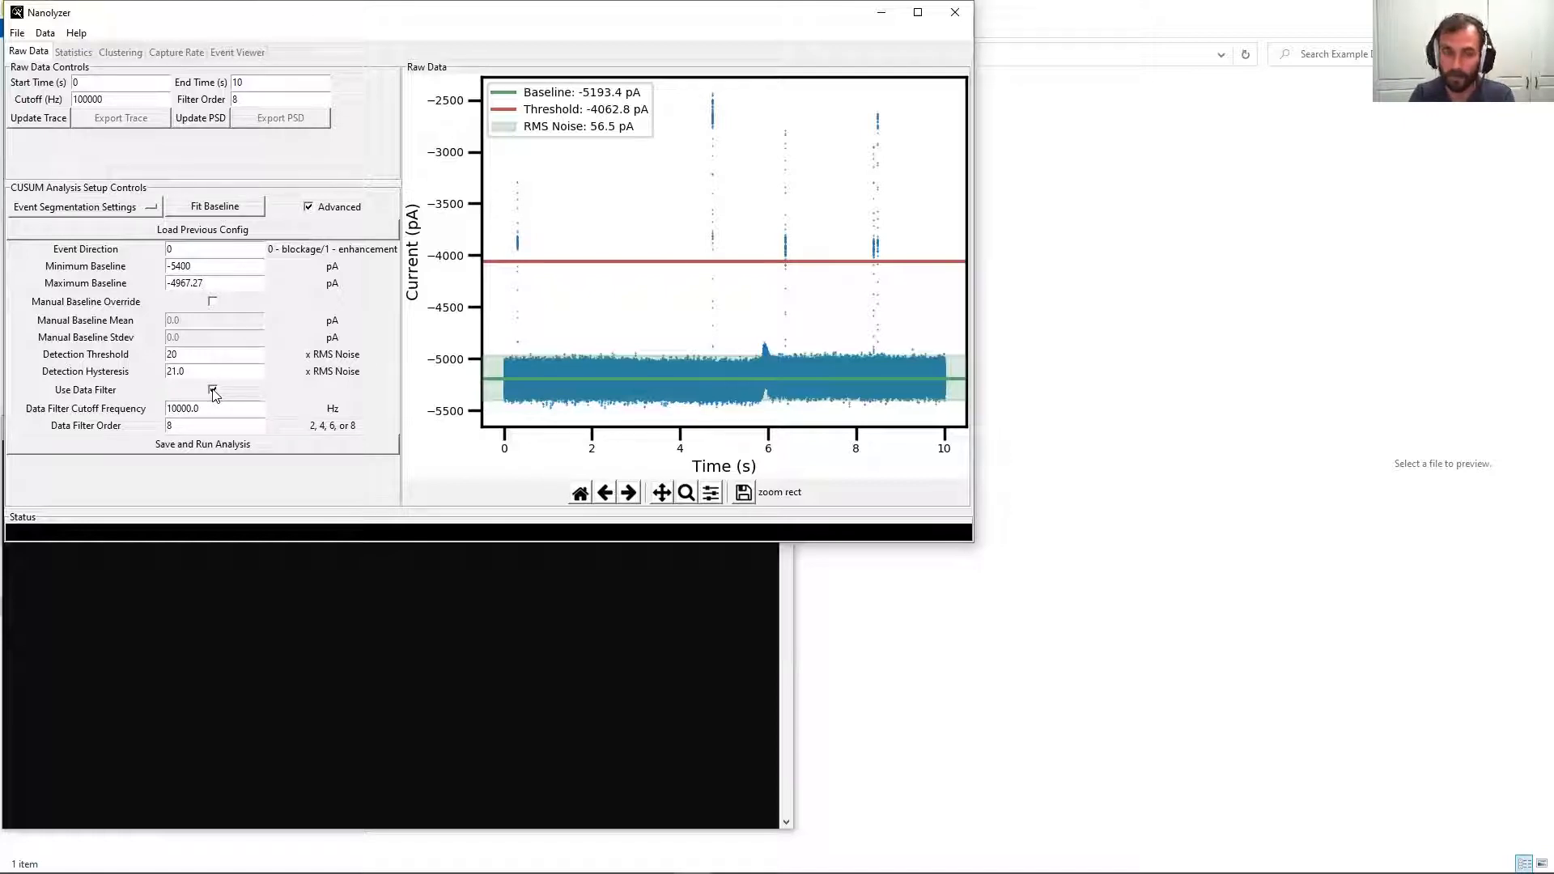
# Try the data filter option, check its cutoff frequency field, and turn the filter off again
pyautogui.click(213, 391)
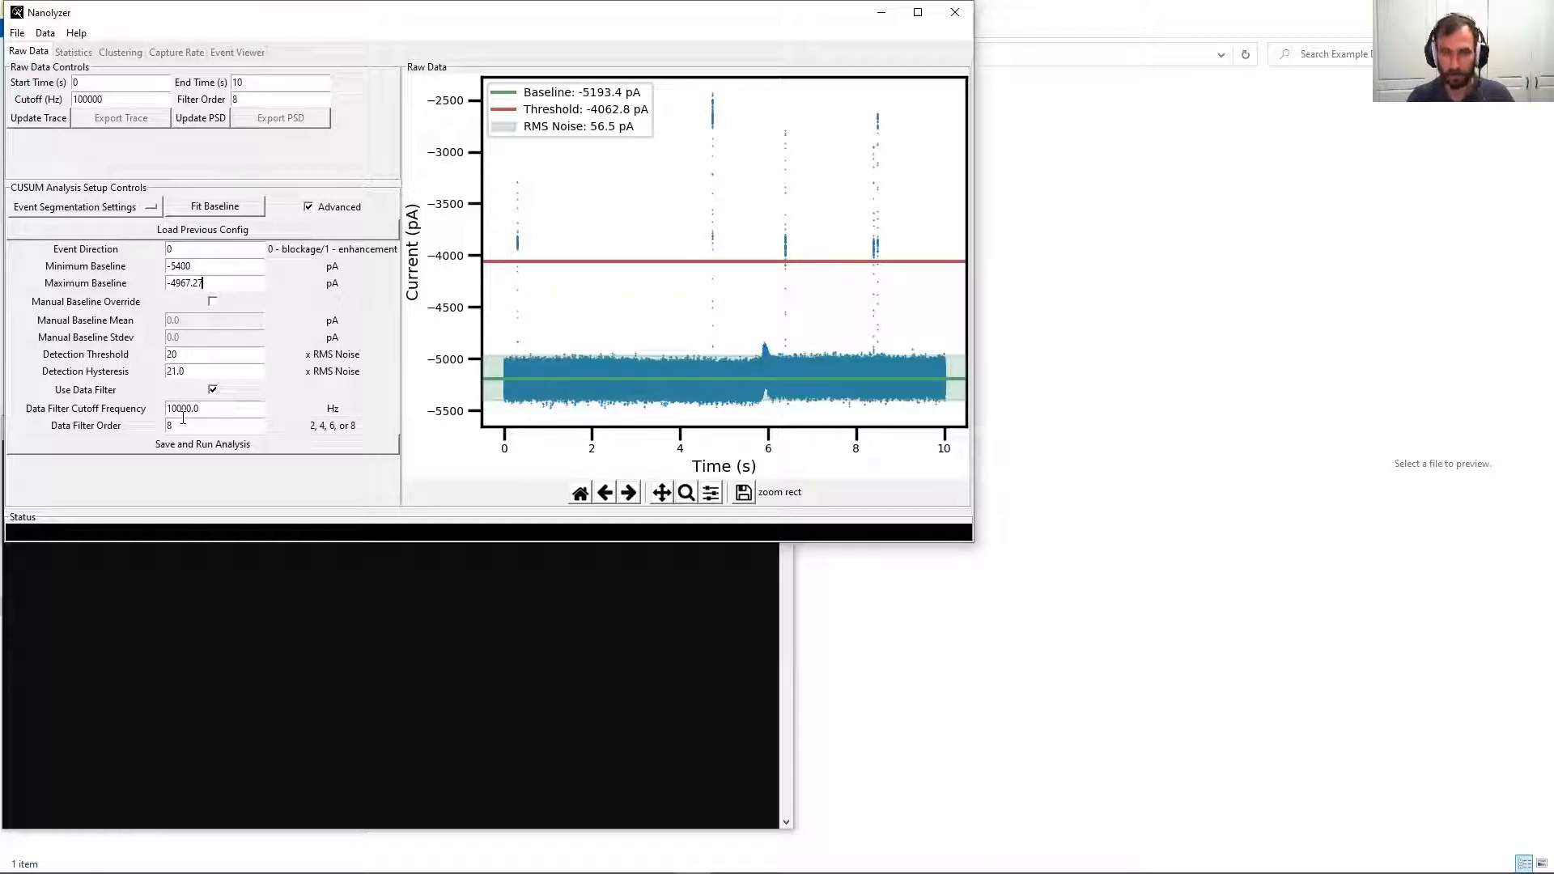
pyautogui.click(182, 409)
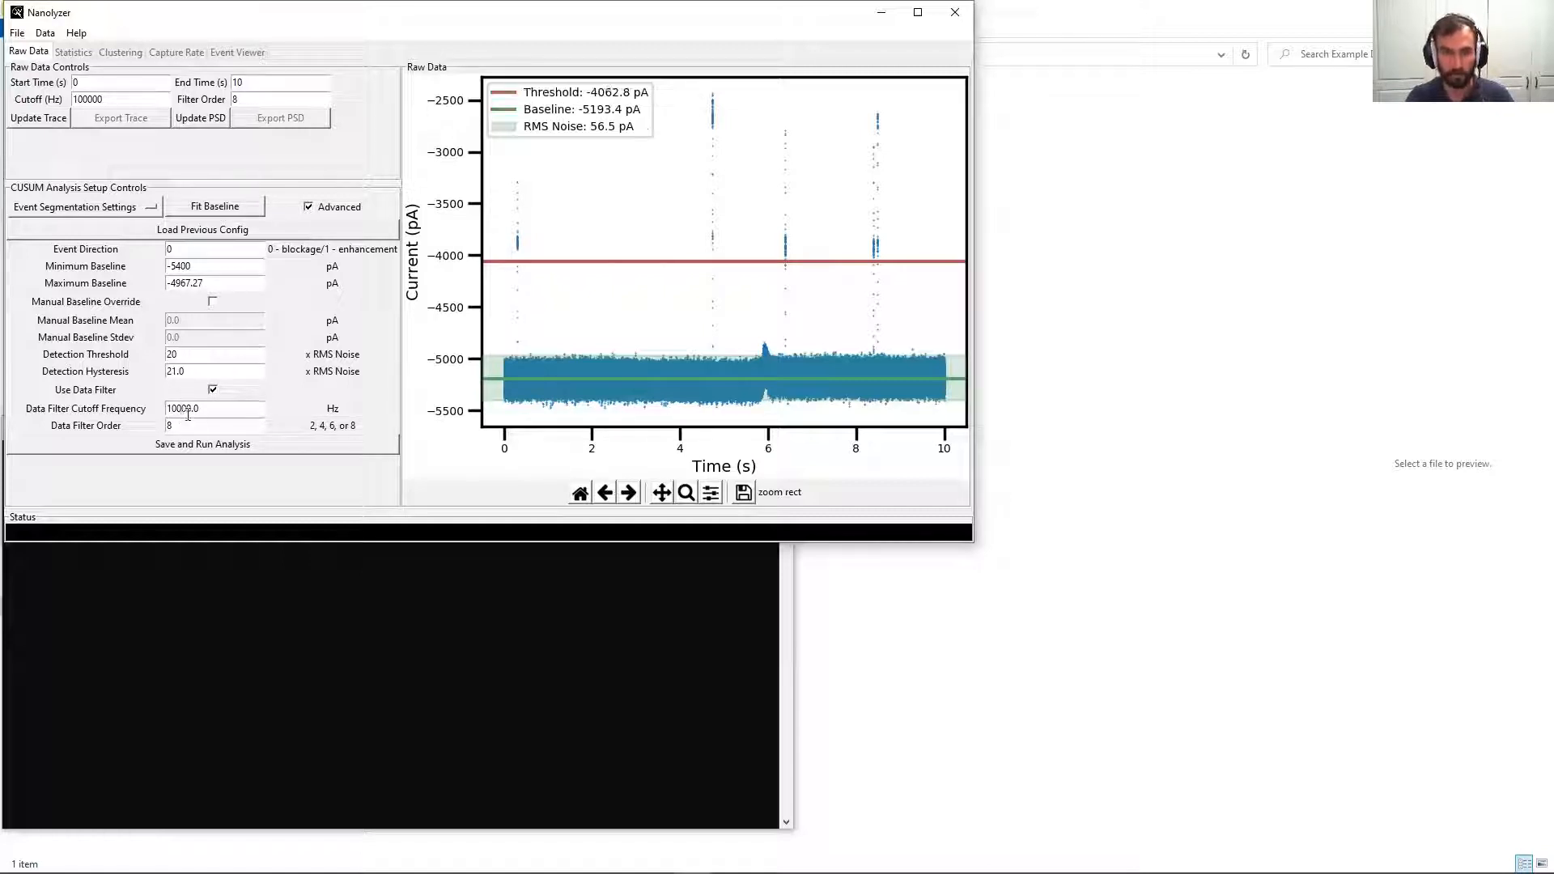
pyautogui.click(213, 391)
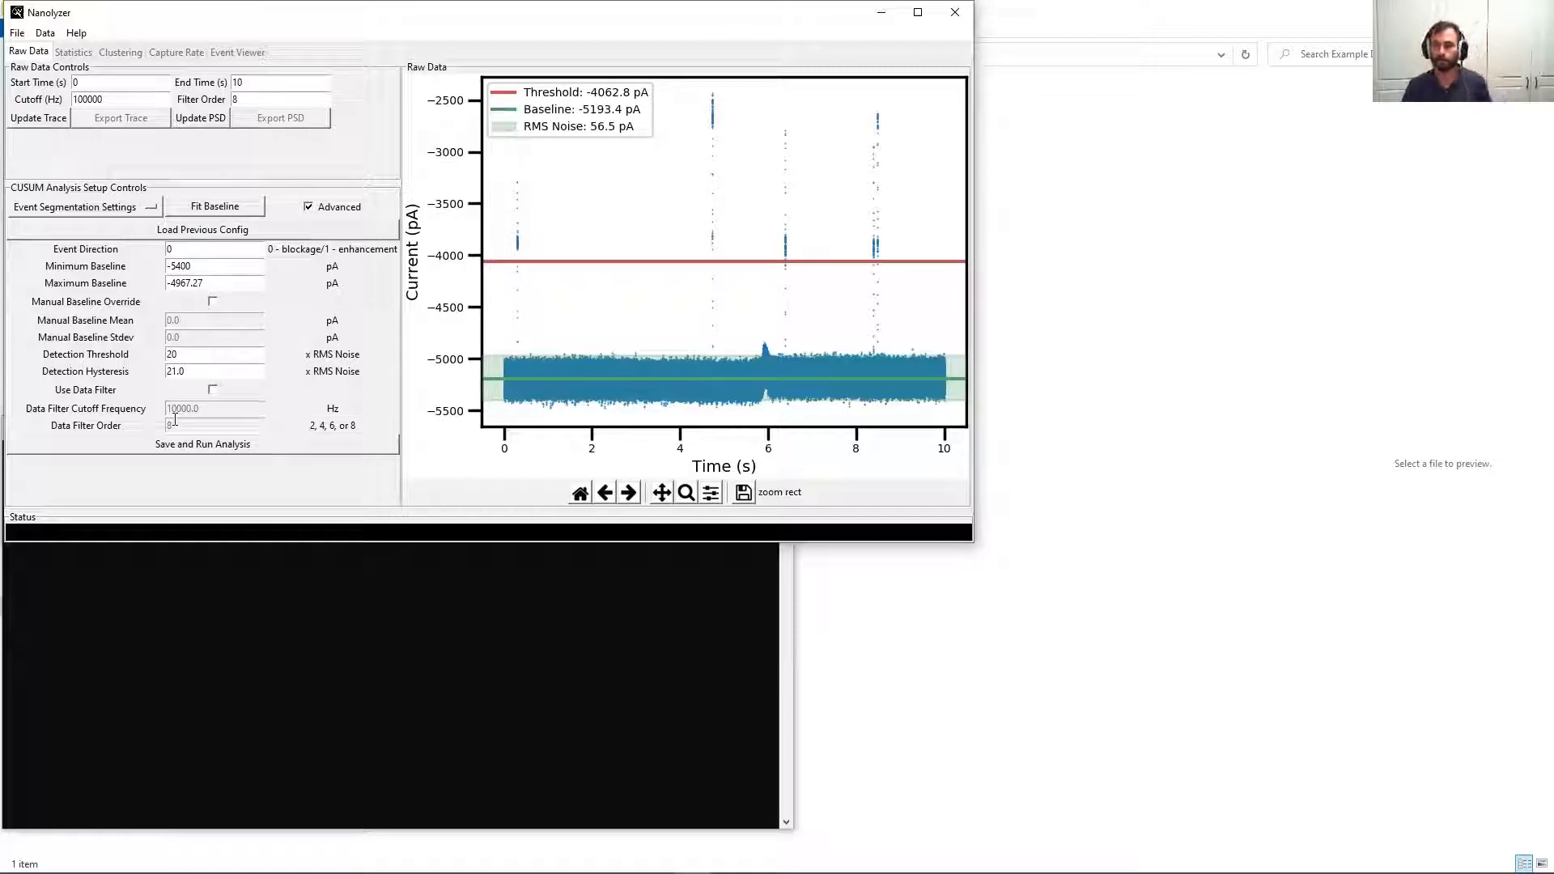
# Show the event fitting settings and turn off the advanced options
pyautogui.click(110, 209)
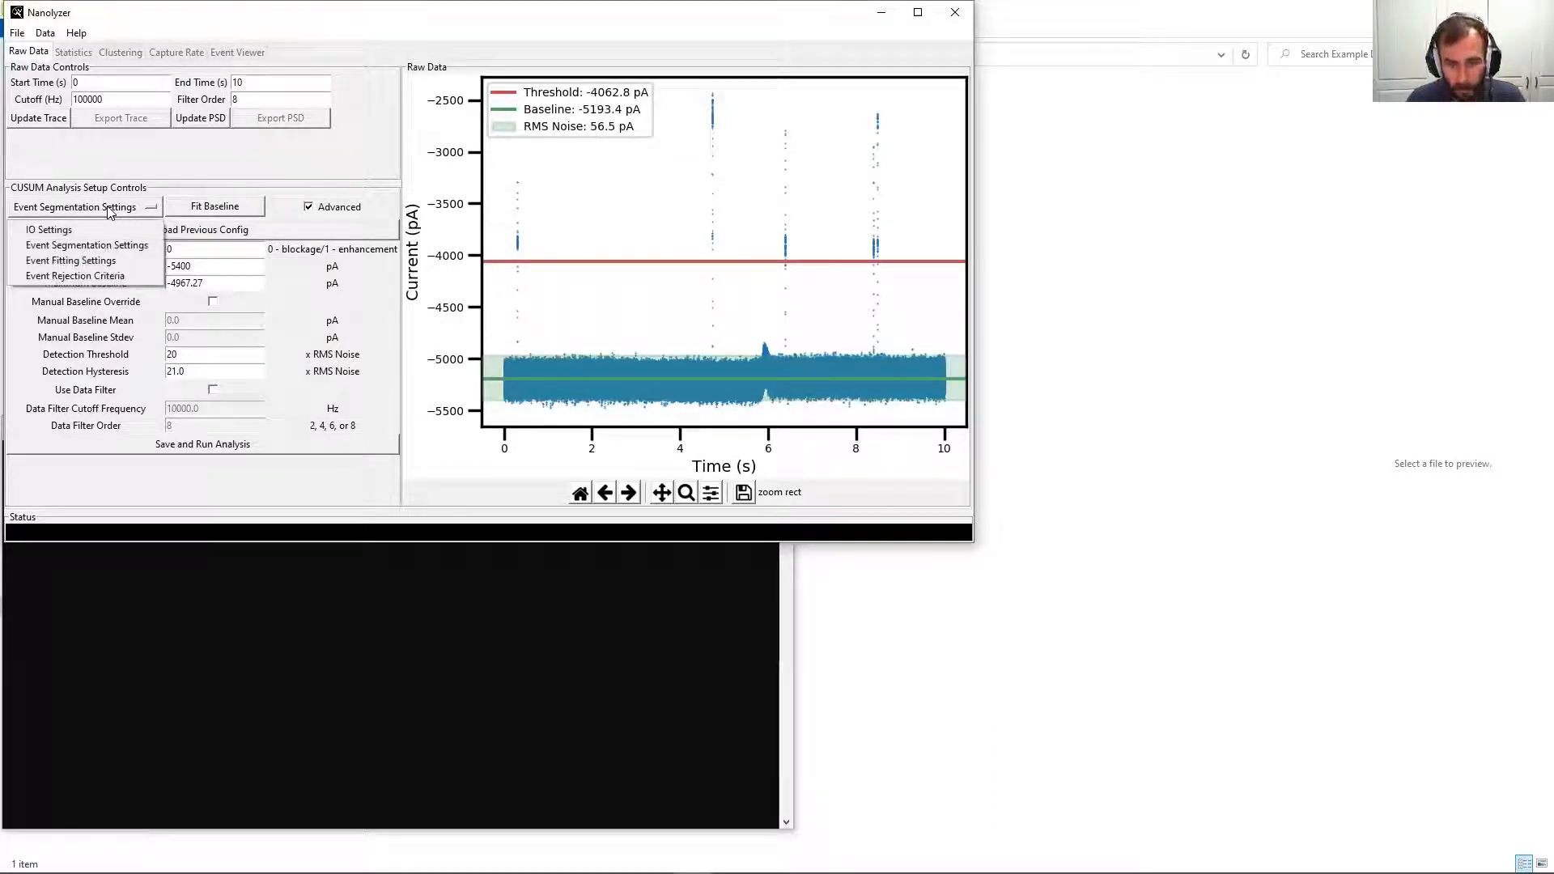
pyautogui.click(96, 261)
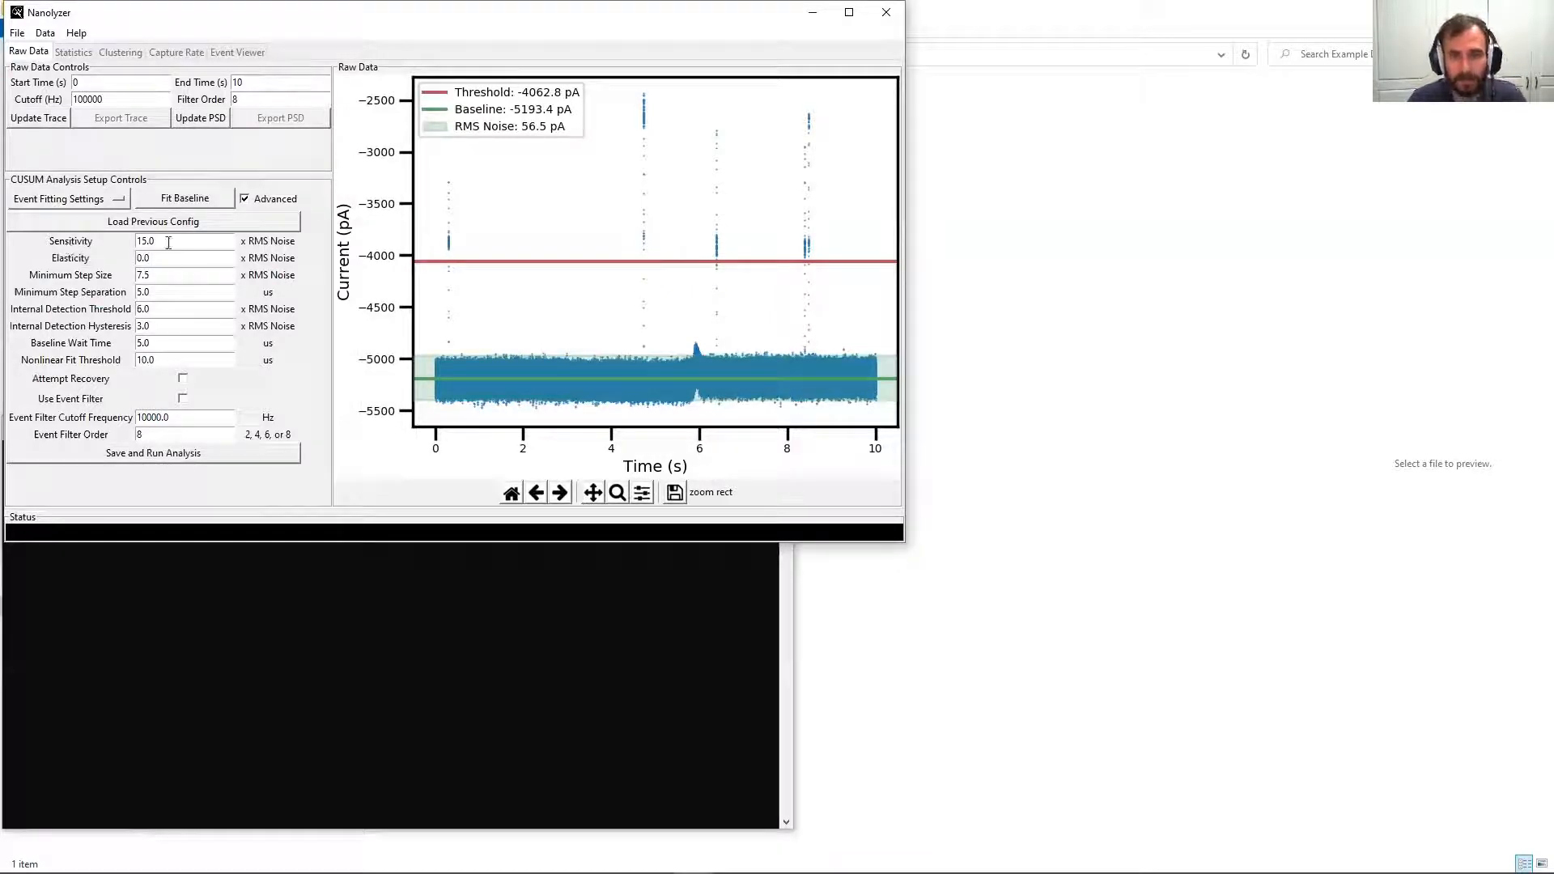
pyautogui.click(245, 200)
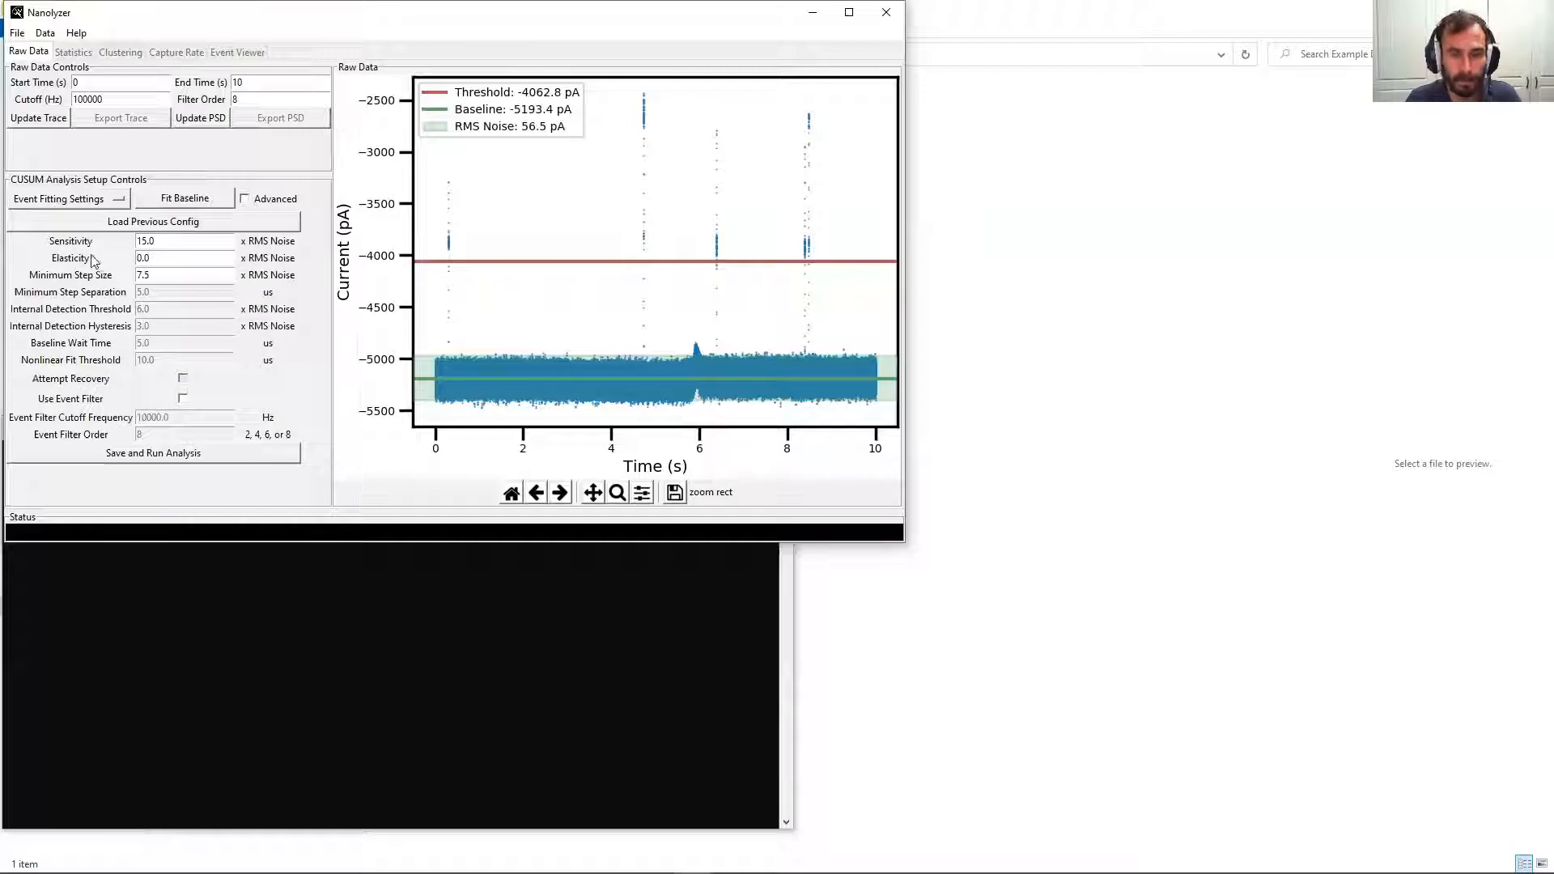
# Zoom in on the tall current event near 4.7254 s in the raw data trace to examine its shape
pyautogui.click(616, 496)
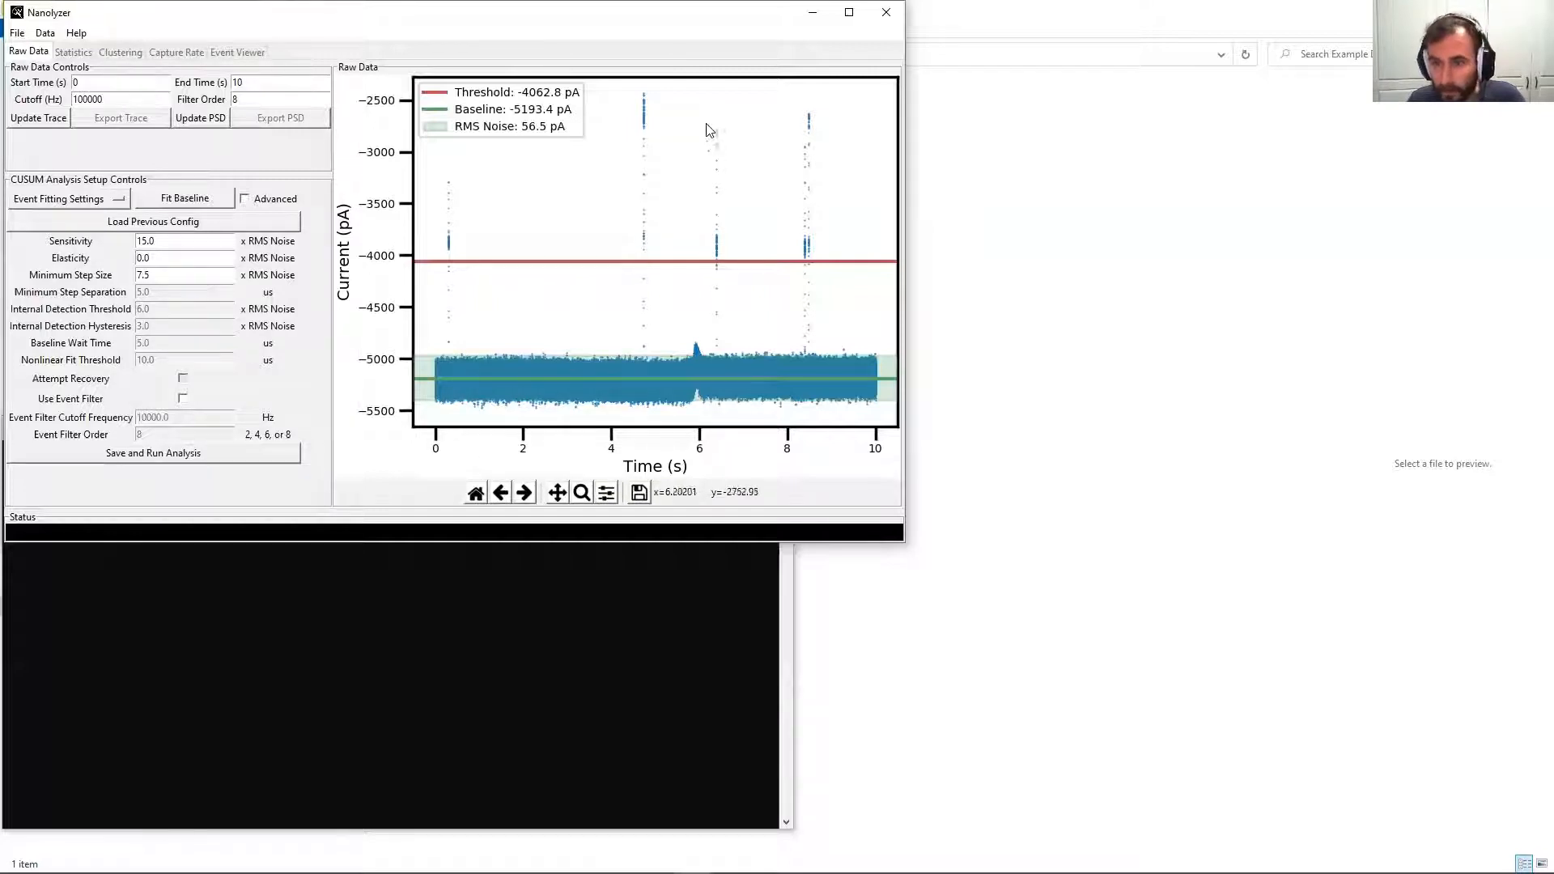
pyautogui.click(582, 492)
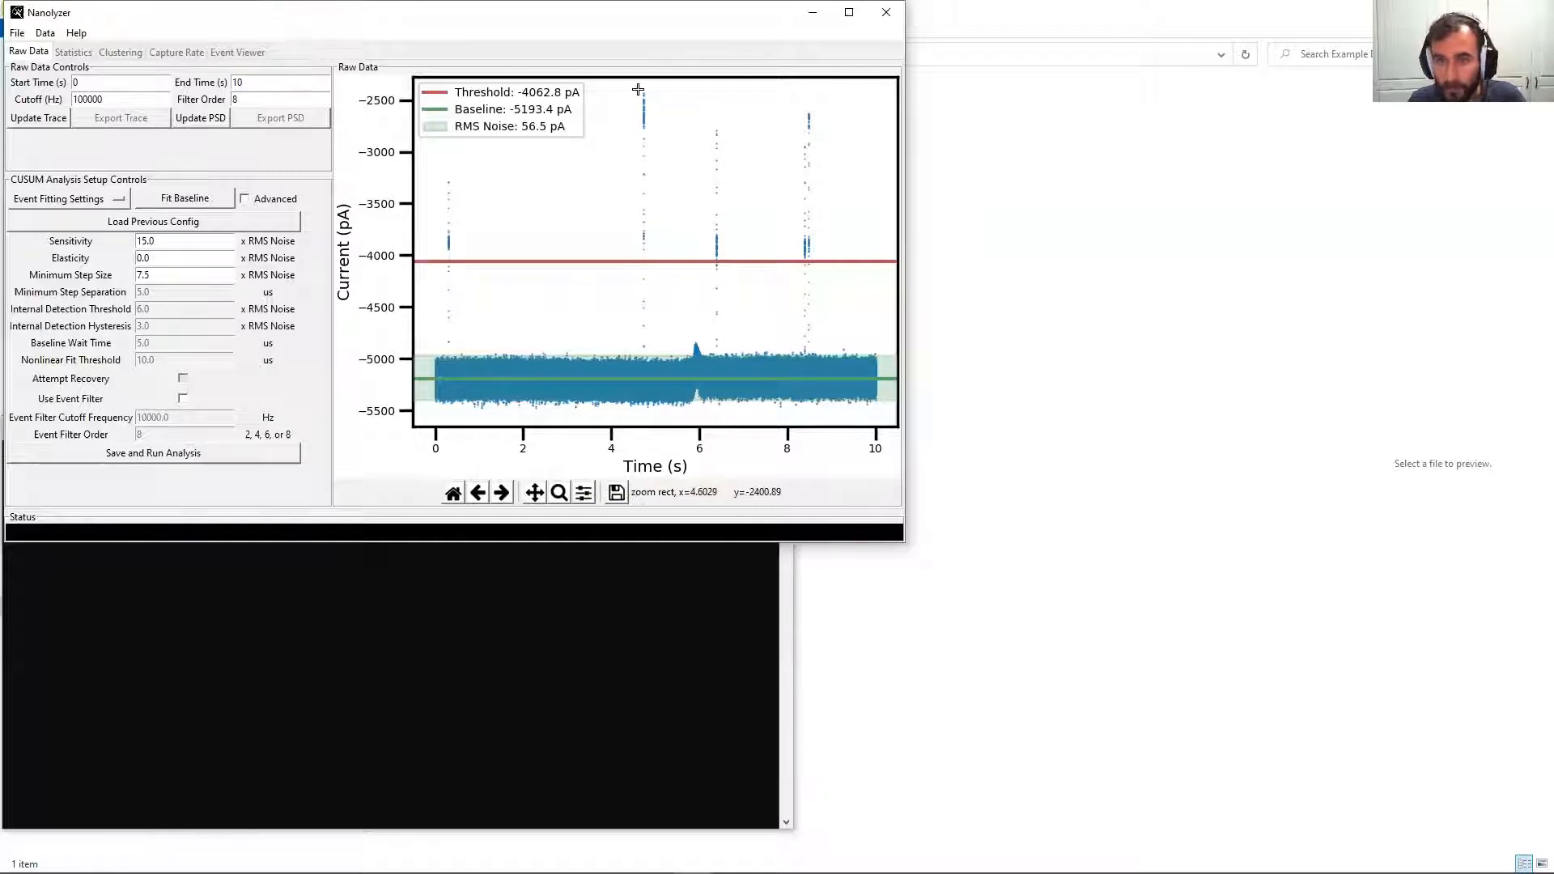
pyautogui.moveTo(638, 89); pyautogui.dragTo(653, 417)
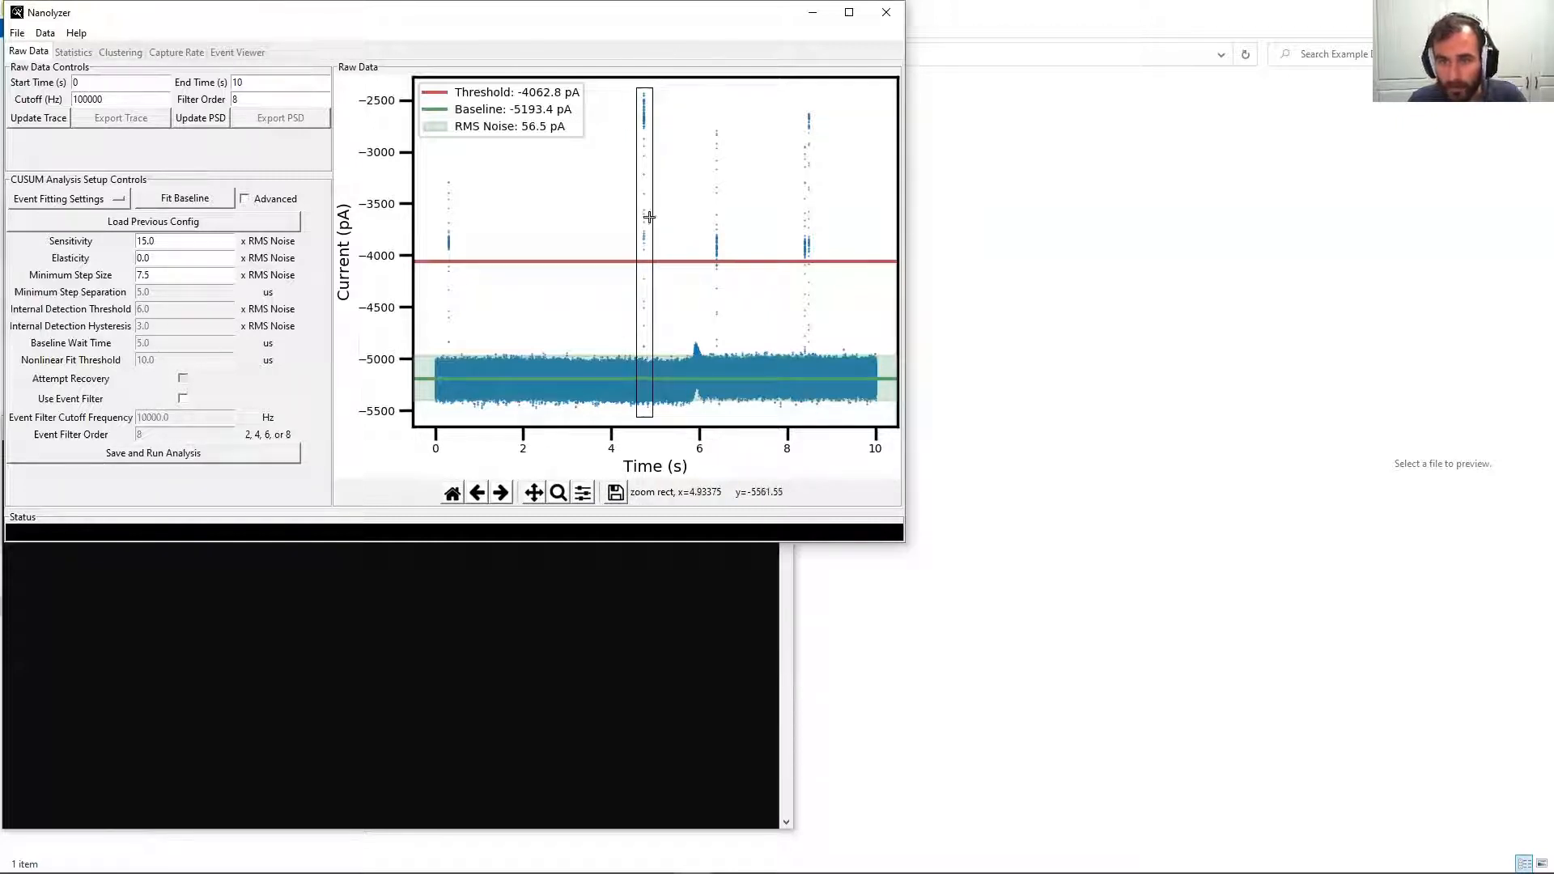
pyautogui.moveTo(618, 81); pyautogui.dragTo(635, 434)
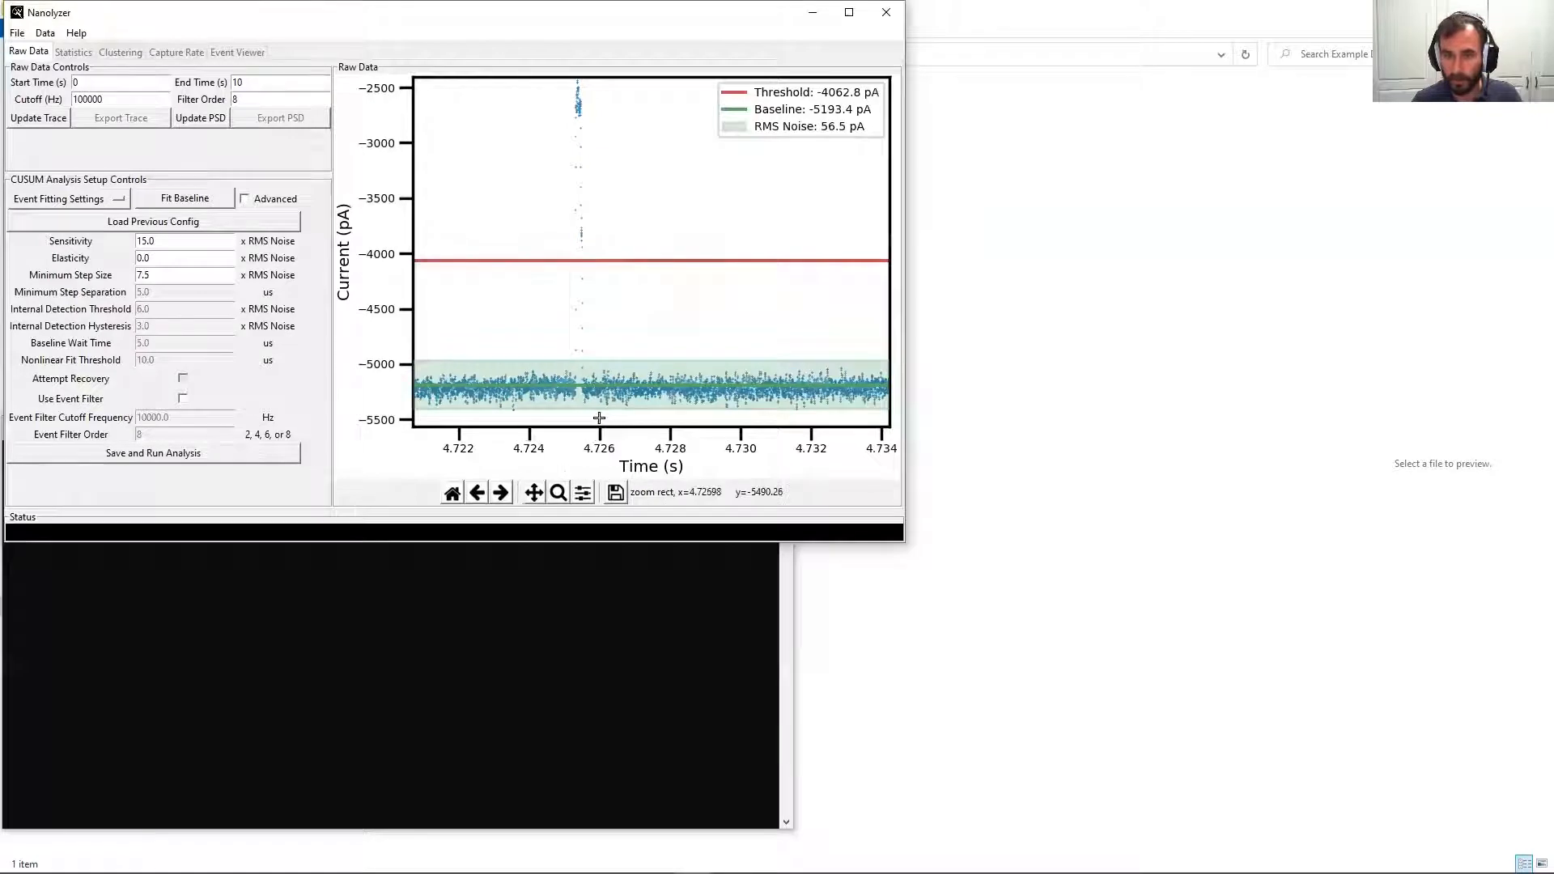
pyautogui.moveTo(599, 418); pyautogui.dragTo(565, 47)
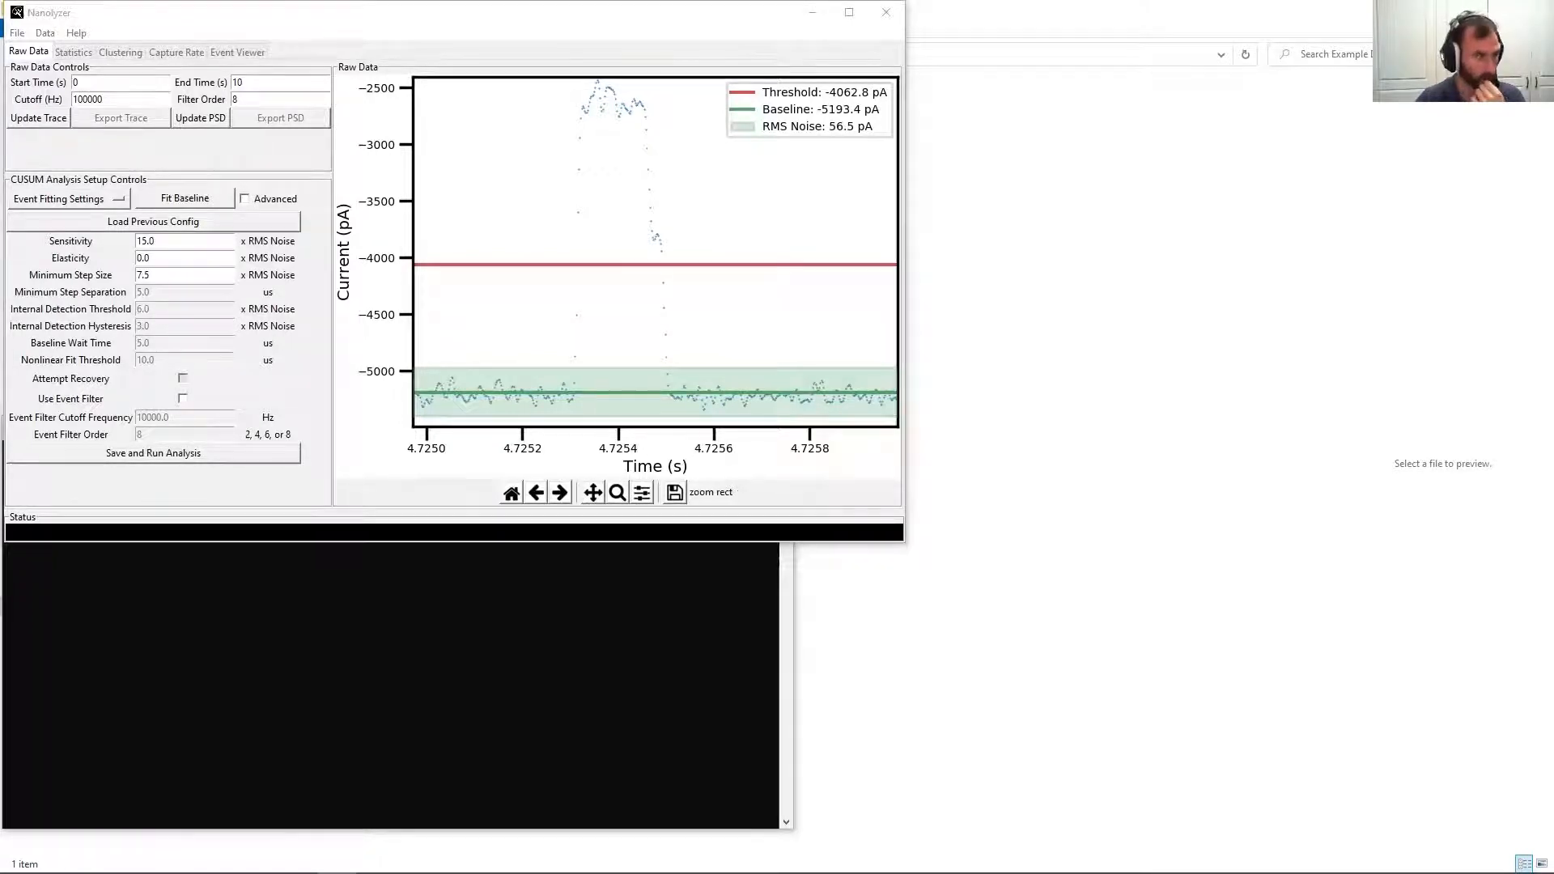
# Set the event fitting sensitivity to 25 and the minimum step size to 12.5 x RMS noise
pyautogui.moveTo(166, 240); pyautogui.dragTo(117, 240)
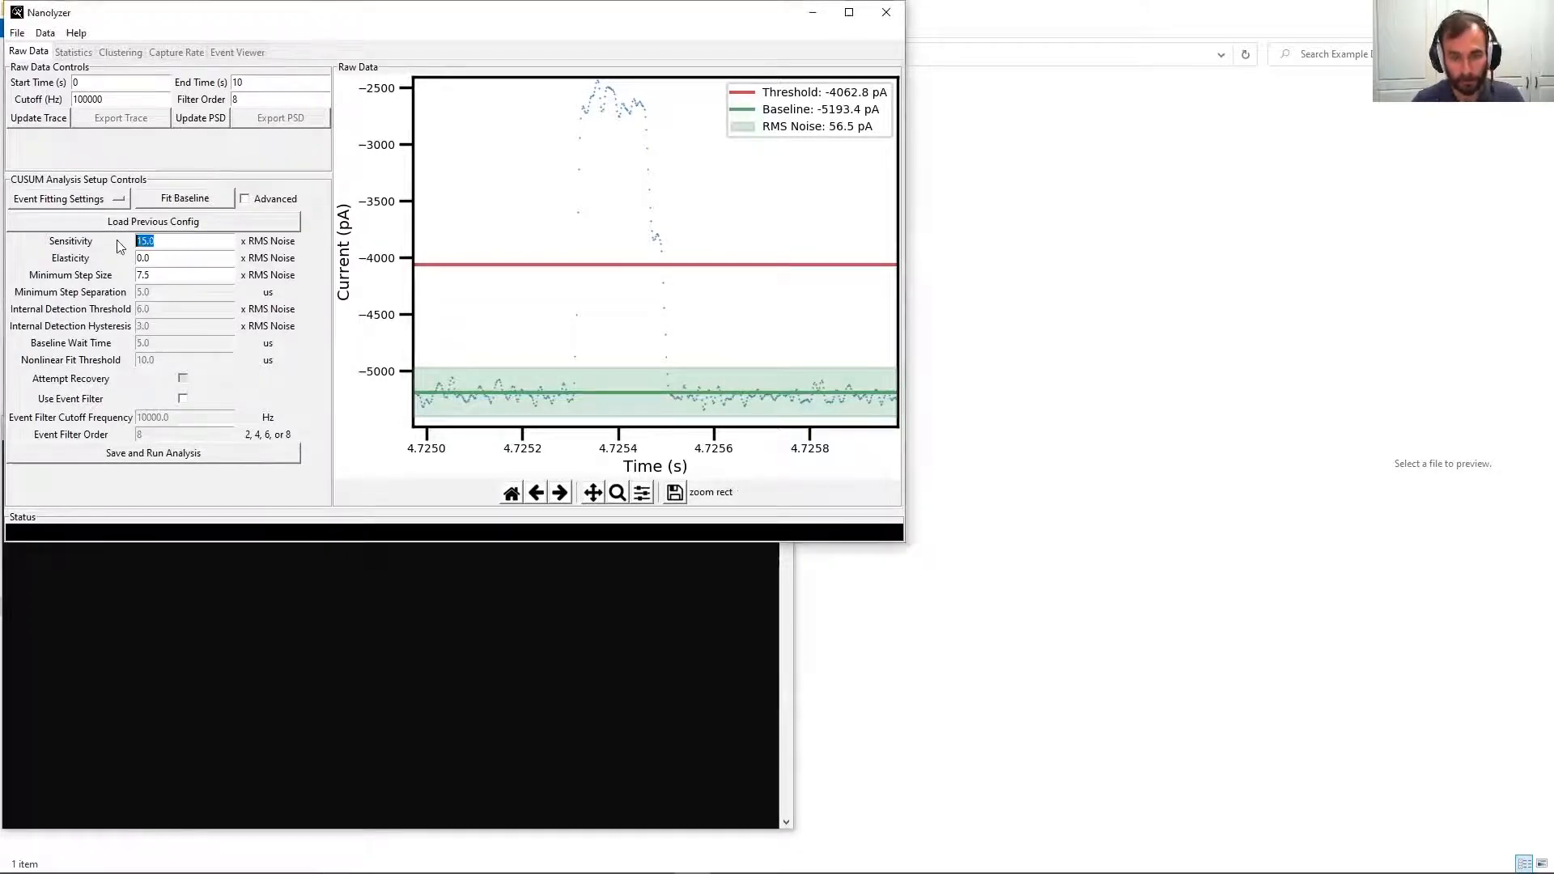
pyautogui.write('25')
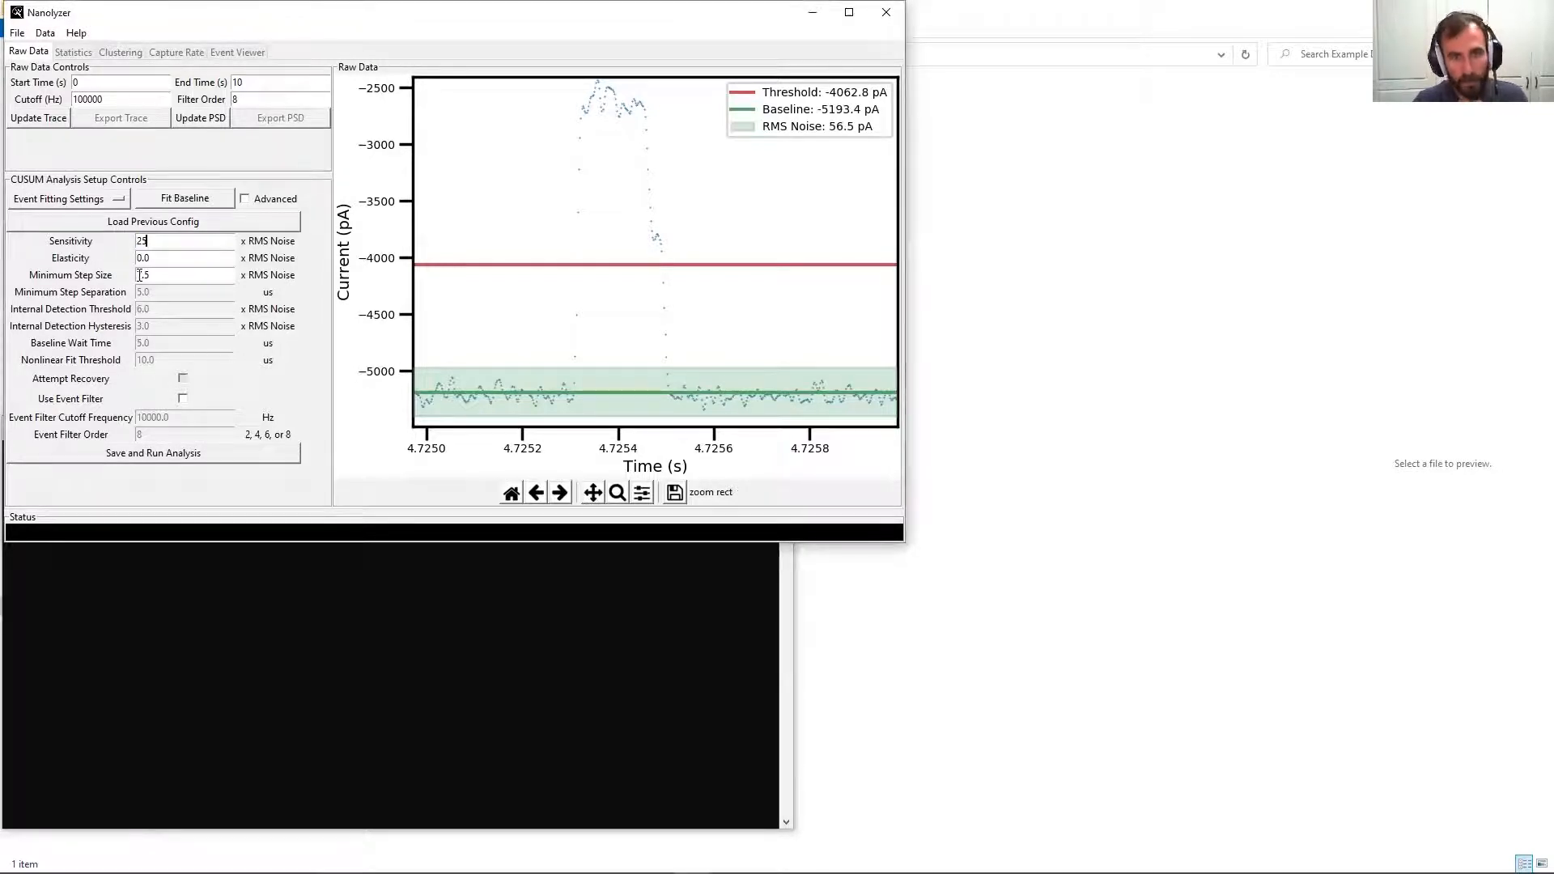
pyautogui.moveTo(155, 276); pyautogui.dragTo(109, 280)
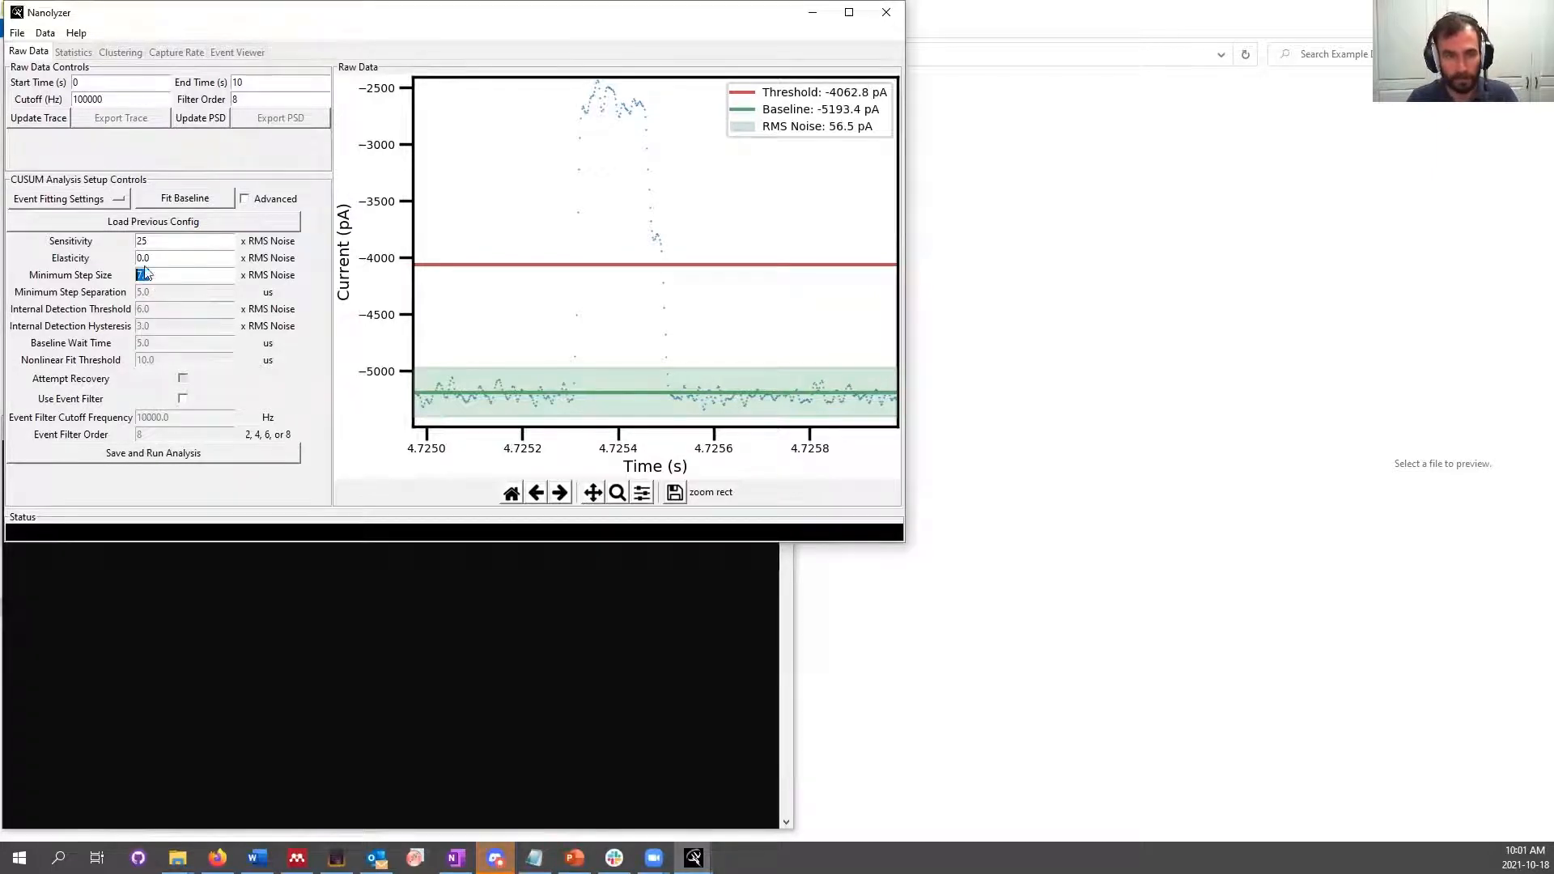
pyautogui.write('12.5')
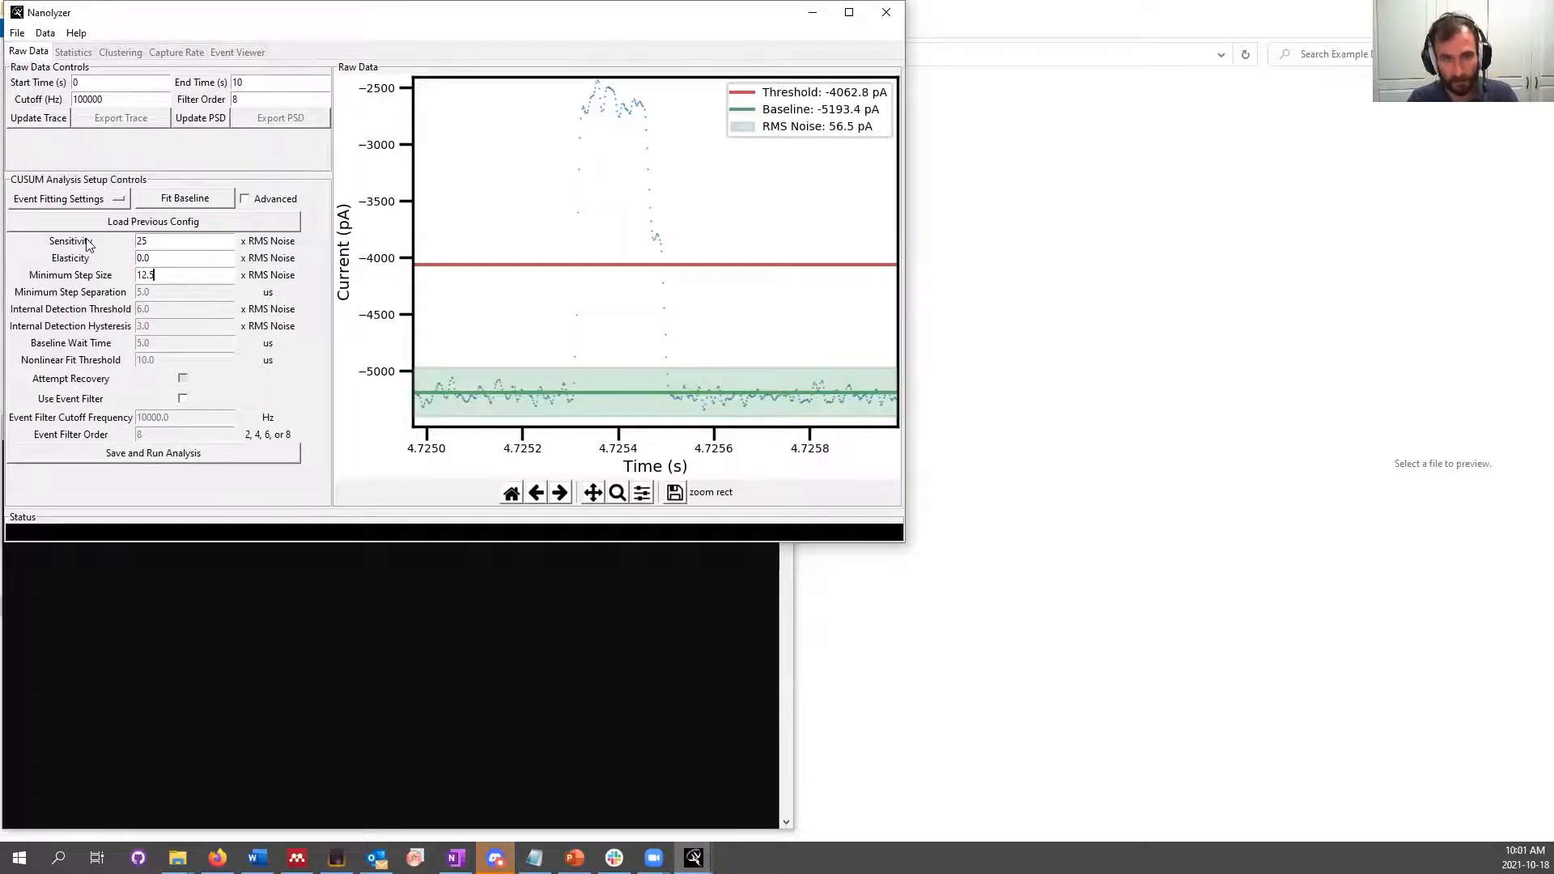
# Try an elasticity of 10 x RMS noise and reset it to 0
pyautogui.doubleClick(144, 258)
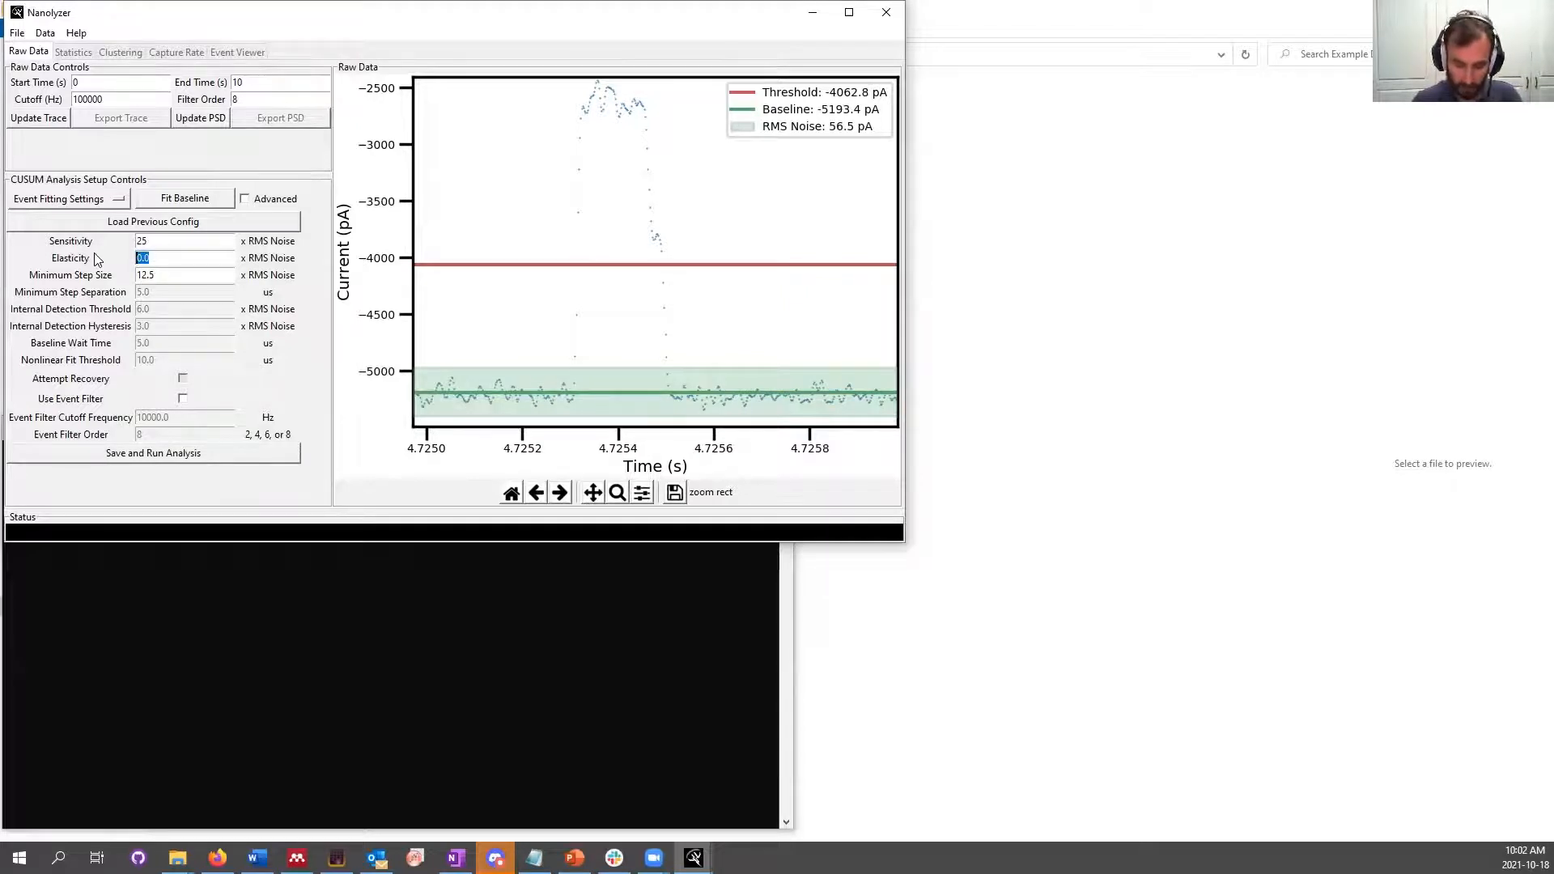
pyautogui.write('10')
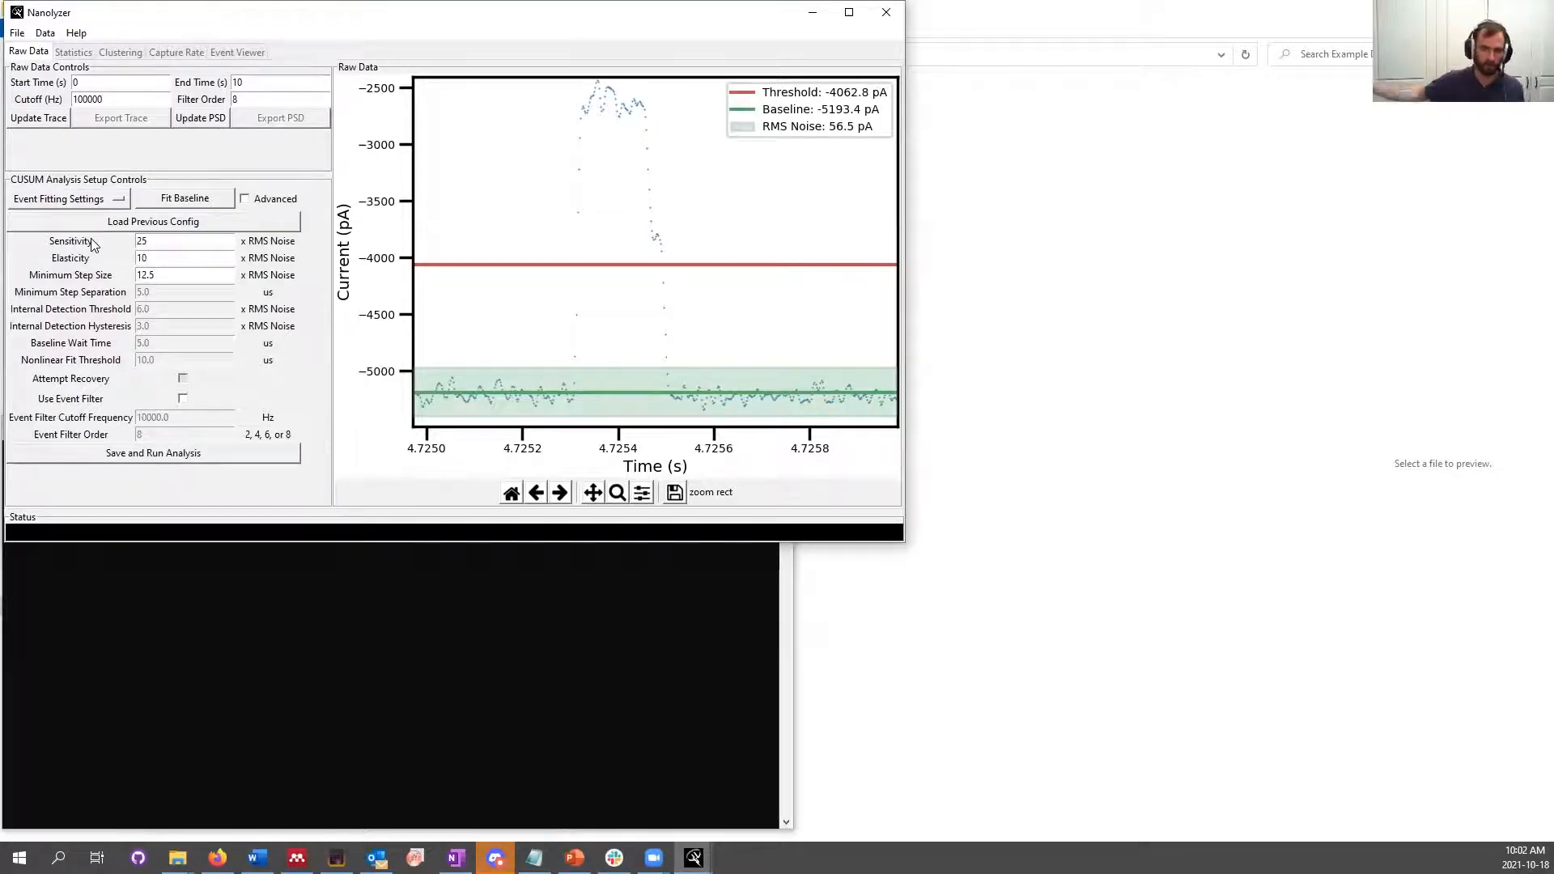
pyautogui.doubleClick(150, 242)
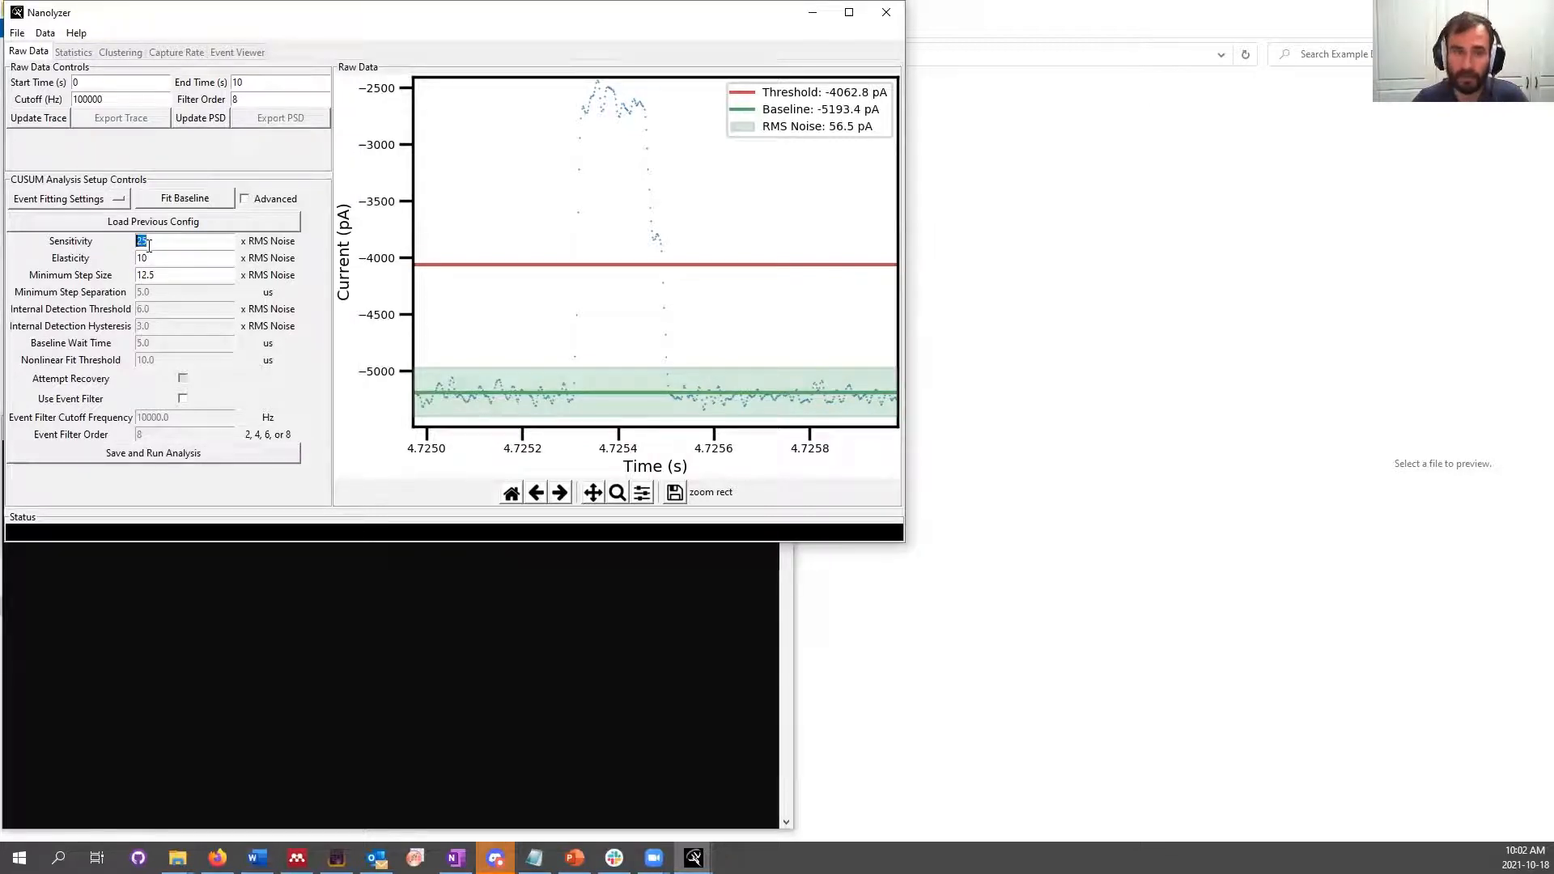
pyautogui.press('Tab')
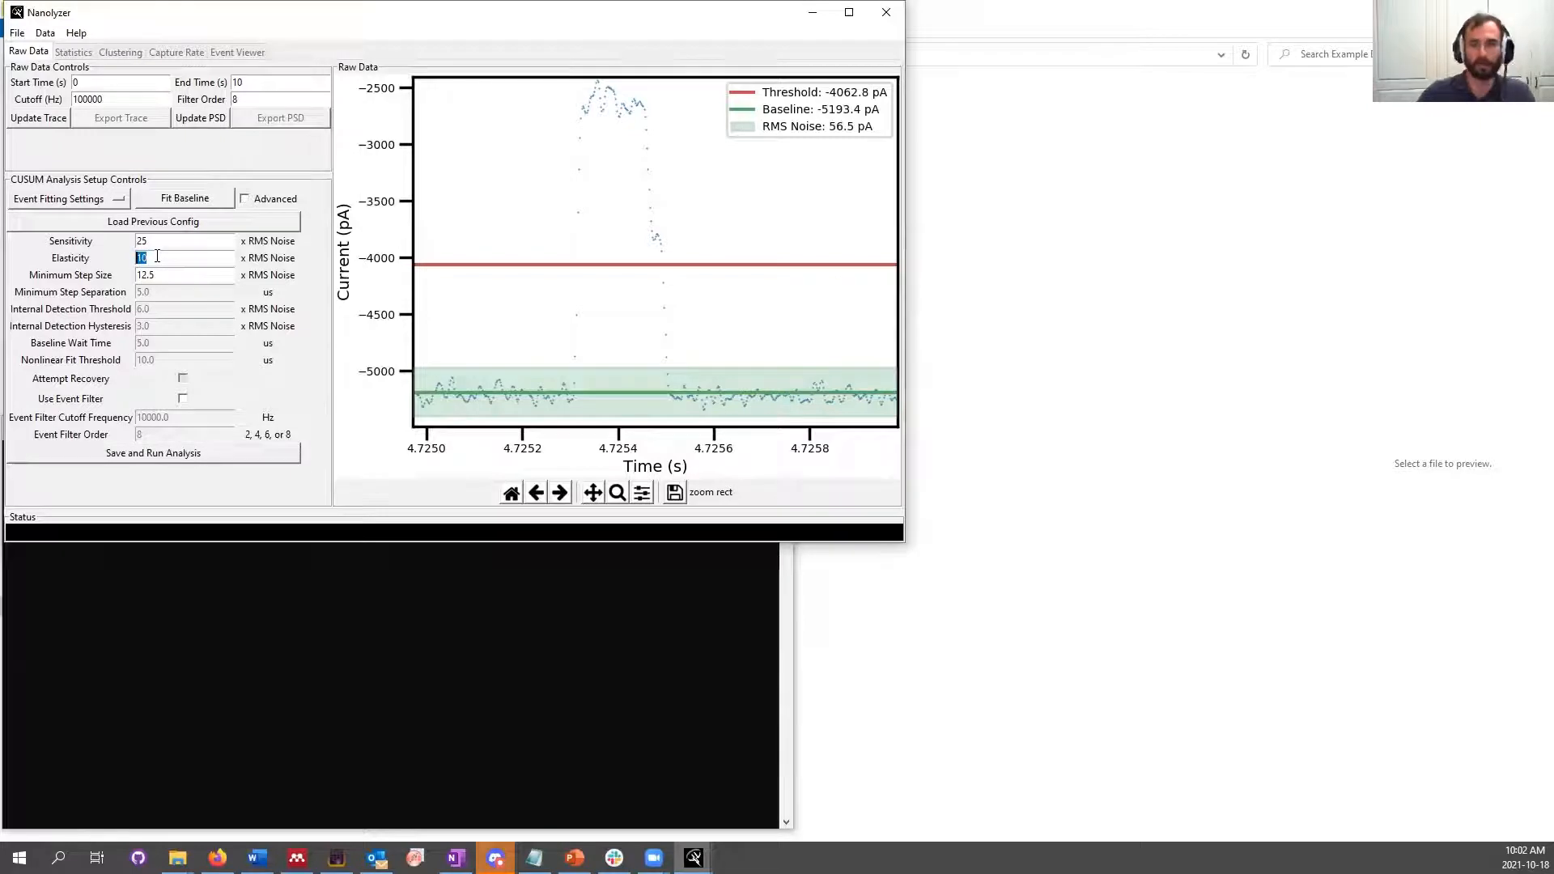
pyautogui.write('0')
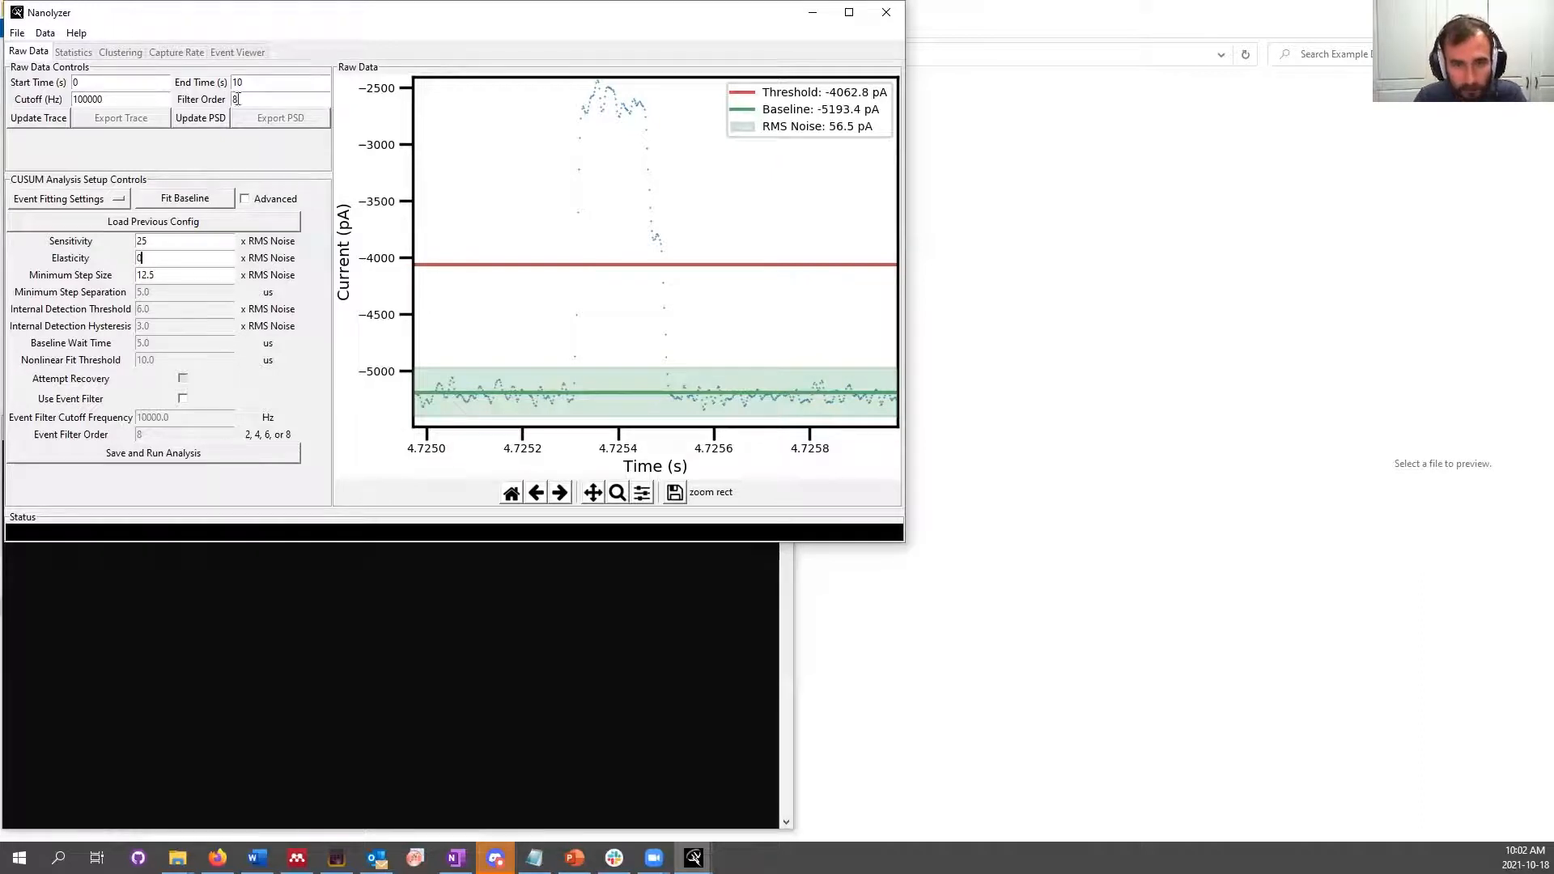
# Turn on the advanced event fitting options and set the minimum step separation to 10 us
pyautogui.click(245, 199)
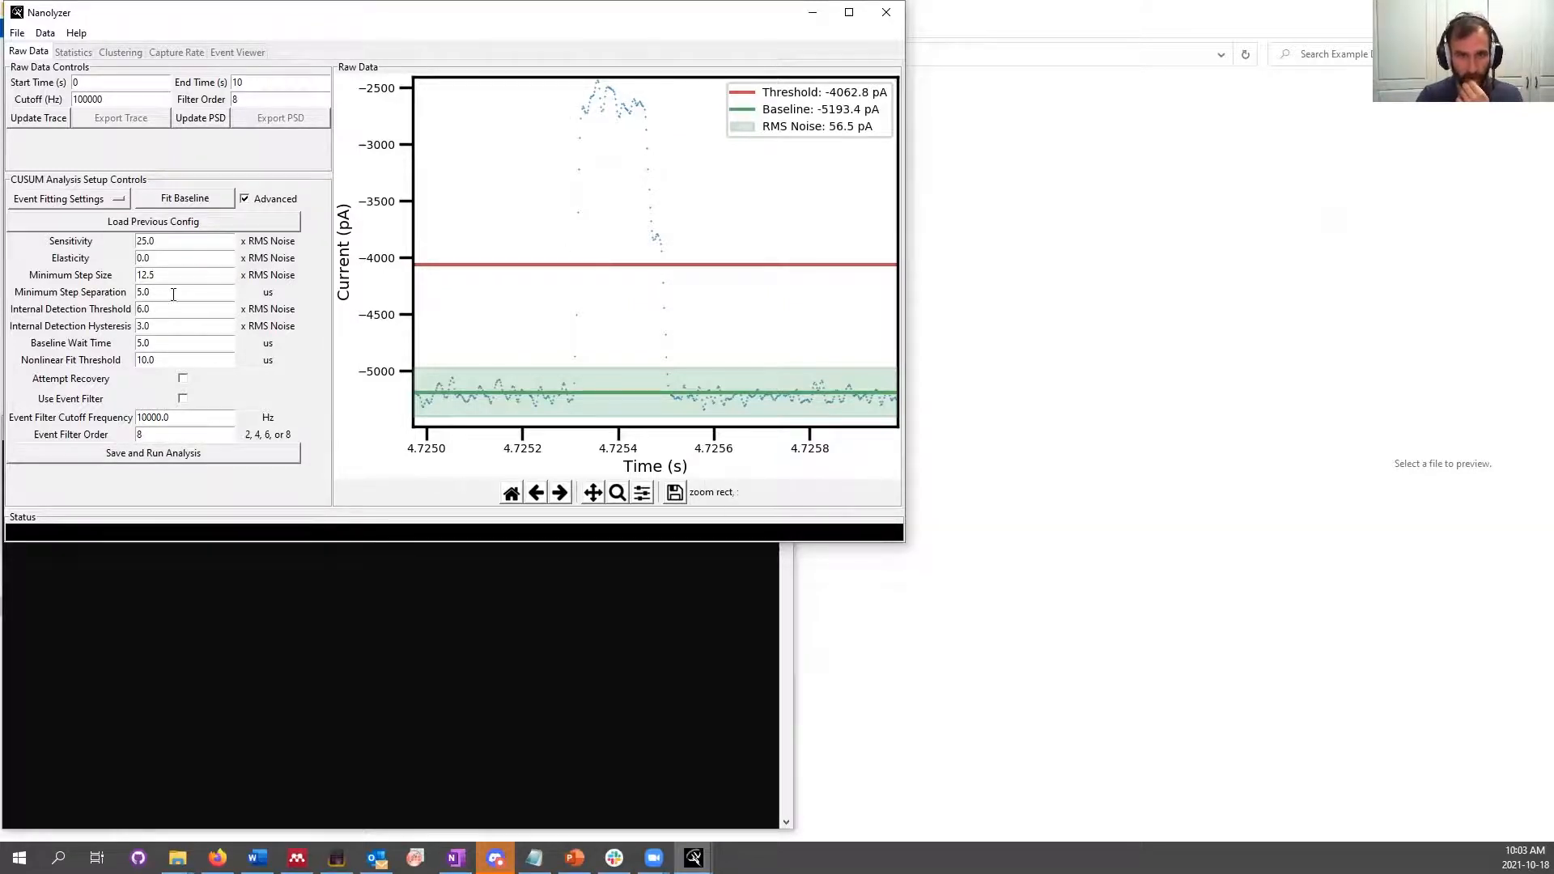
pyautogui.moveTo(174, 294); pyautogui.dragTo(90, 296)
pyautogui.write('10')
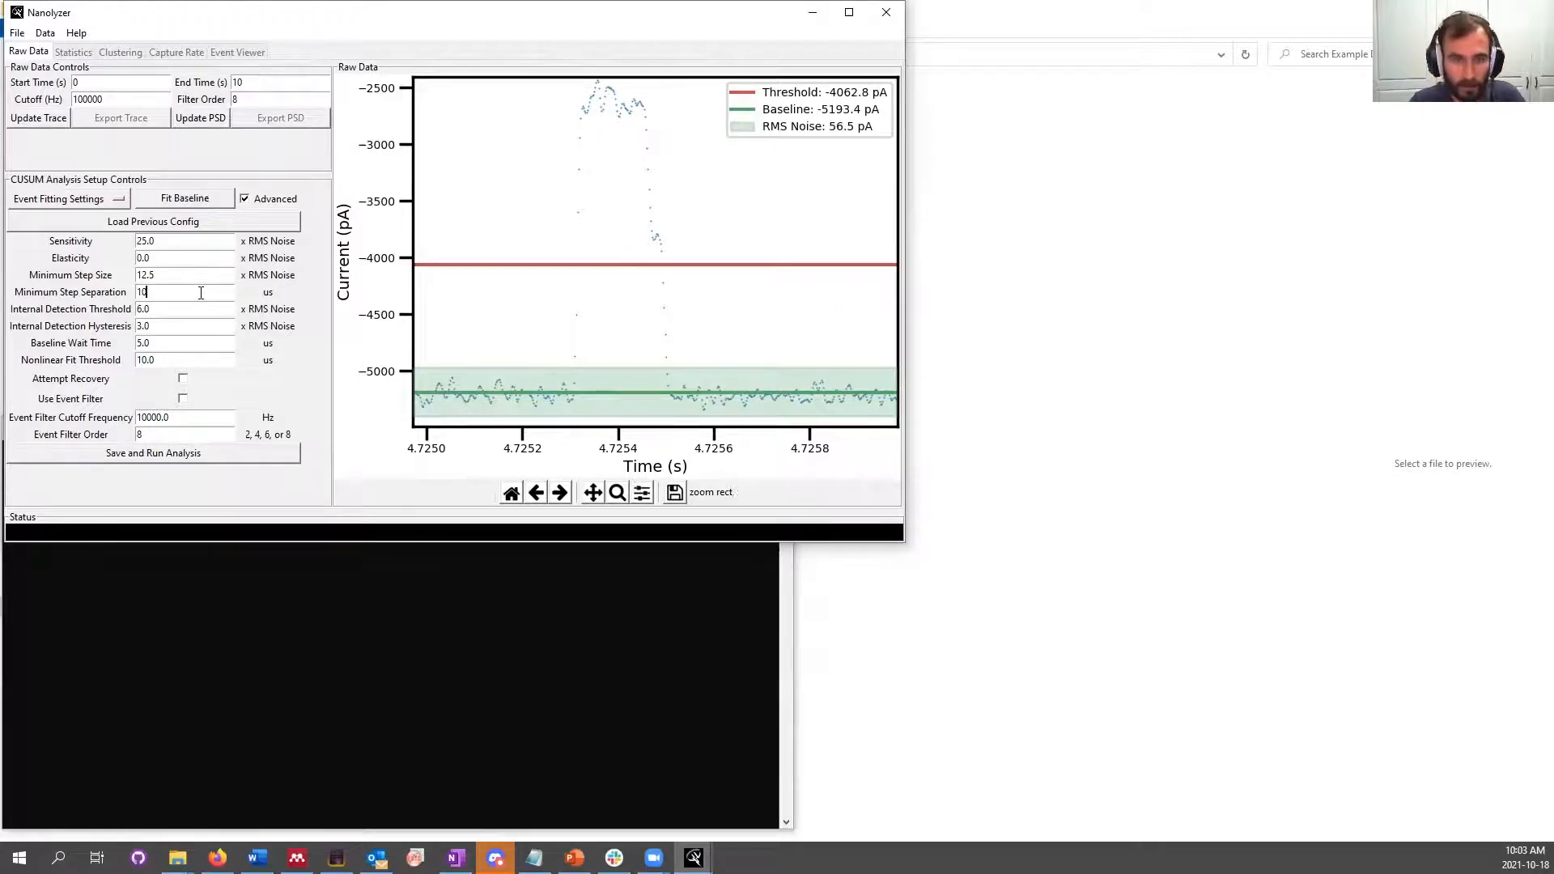
# Check the internal detection threshold and hysteresis fields, and set the baseline wait time to 0 us
pyautogui.press('Tab')
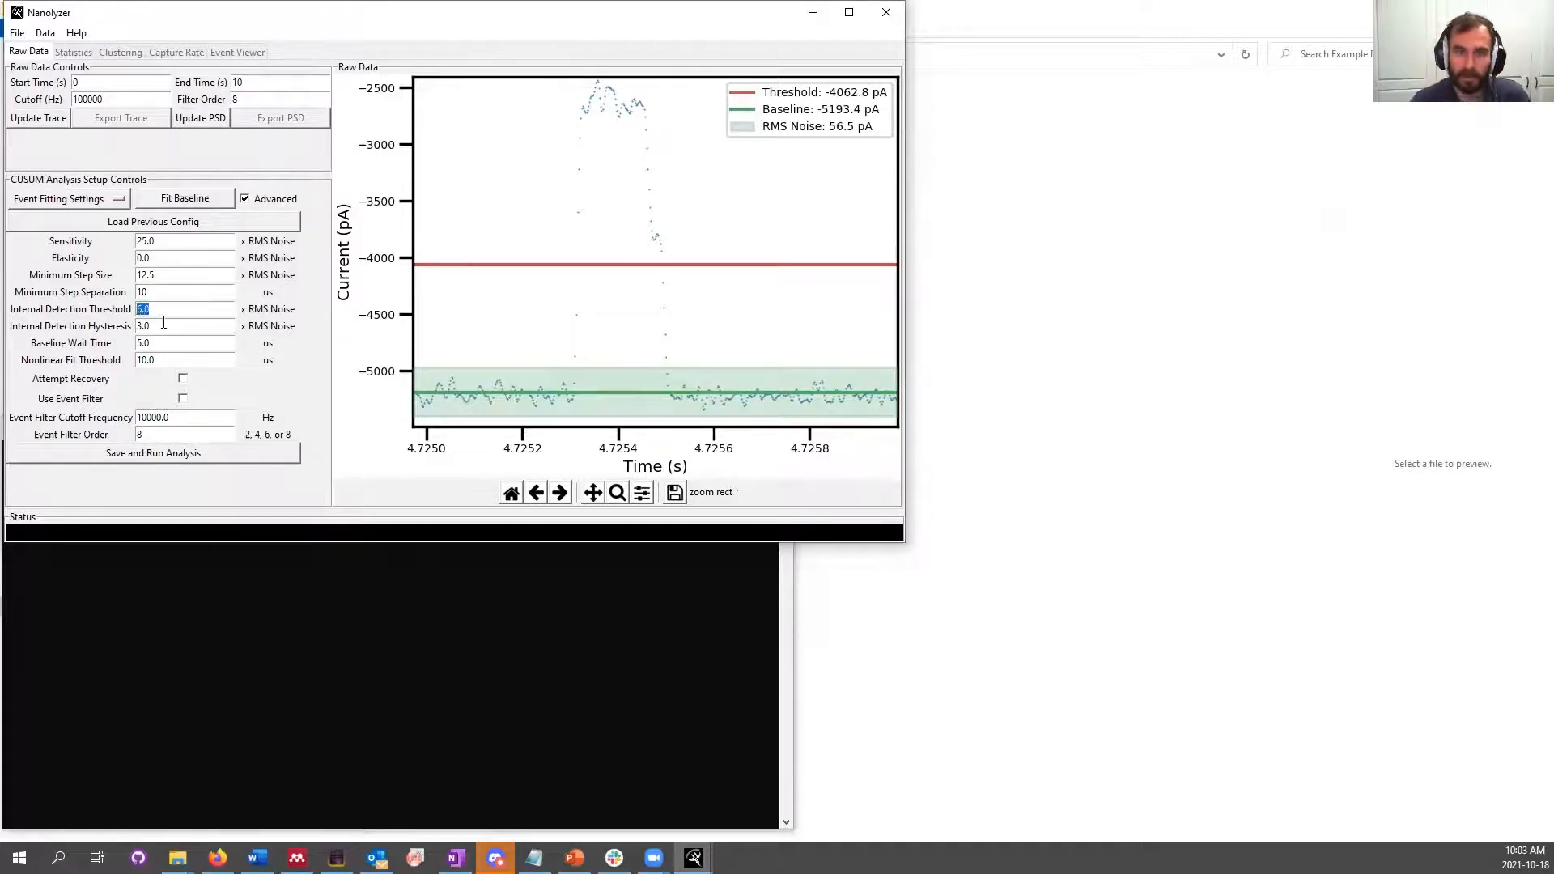
pyautogui.press('Tab')
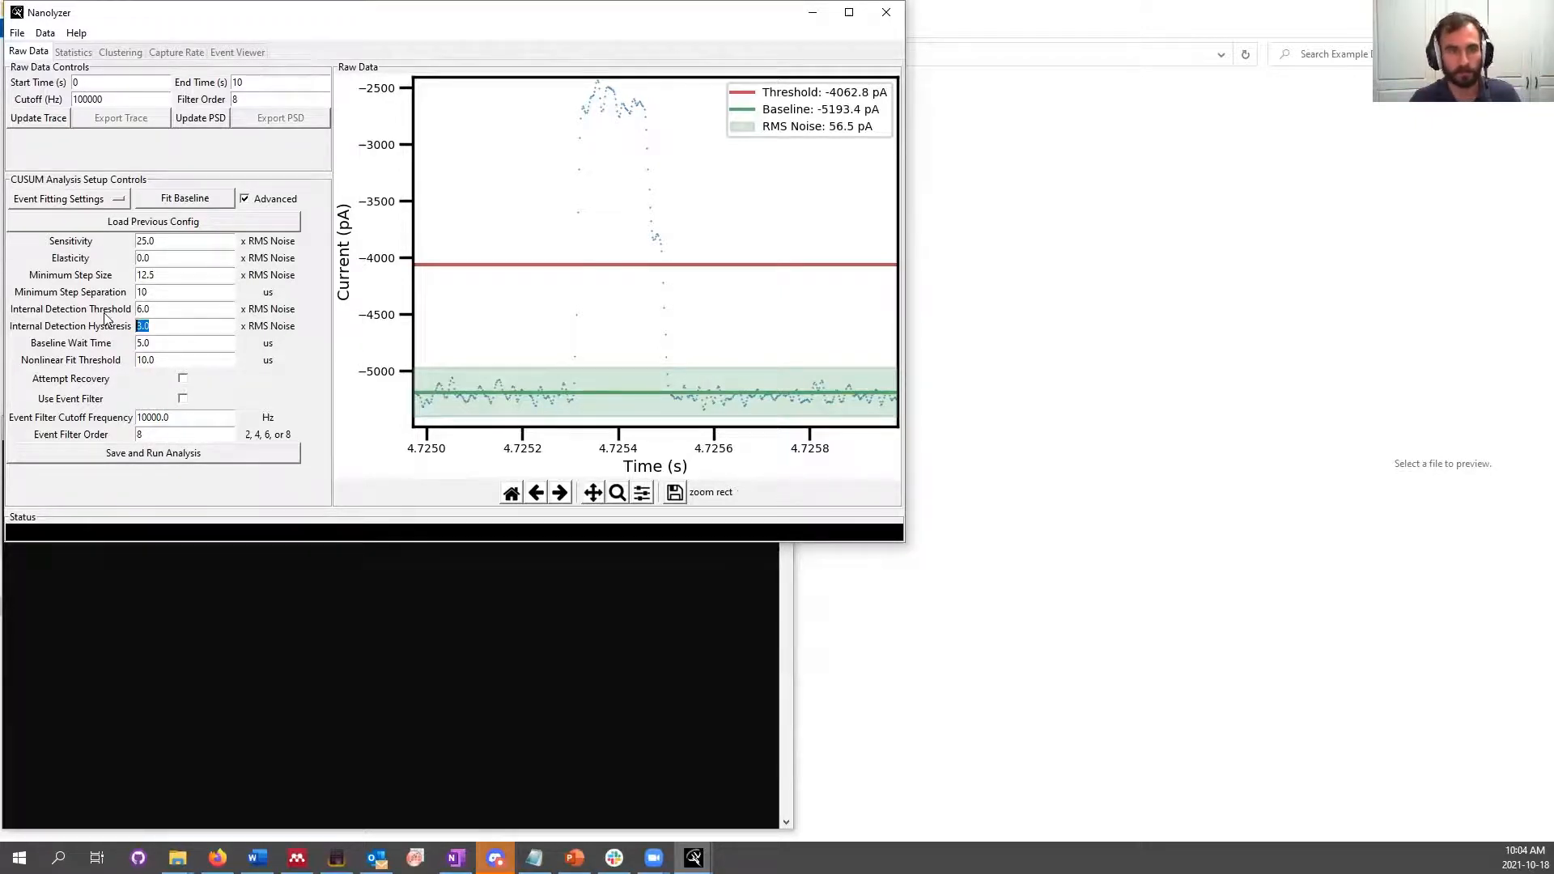
pyautogui.doubleClick(137, 309)
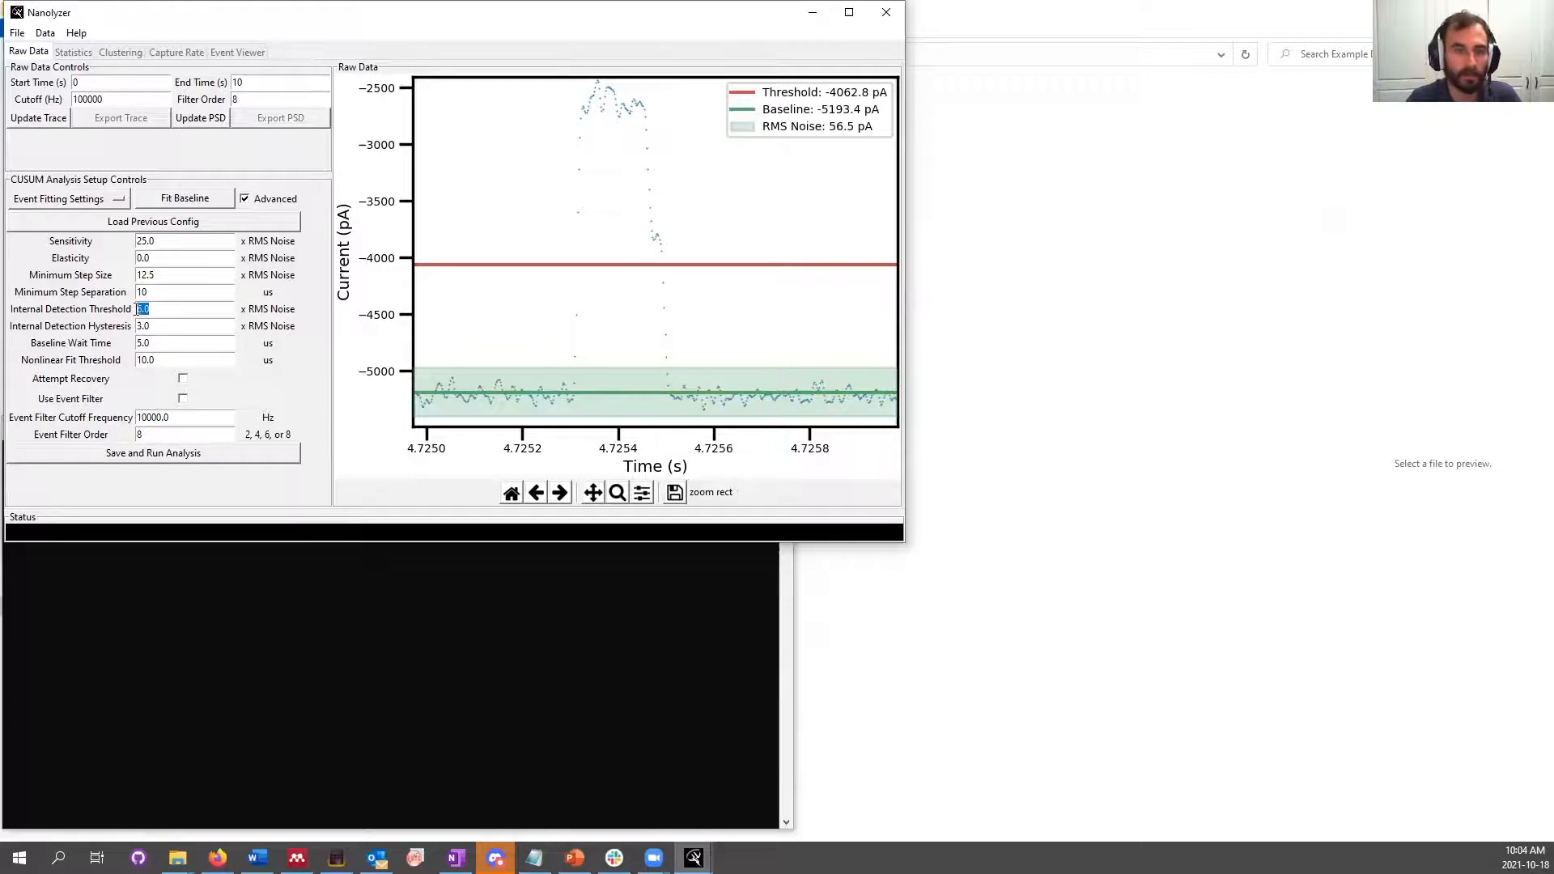
pyautogui.click(154, 324)
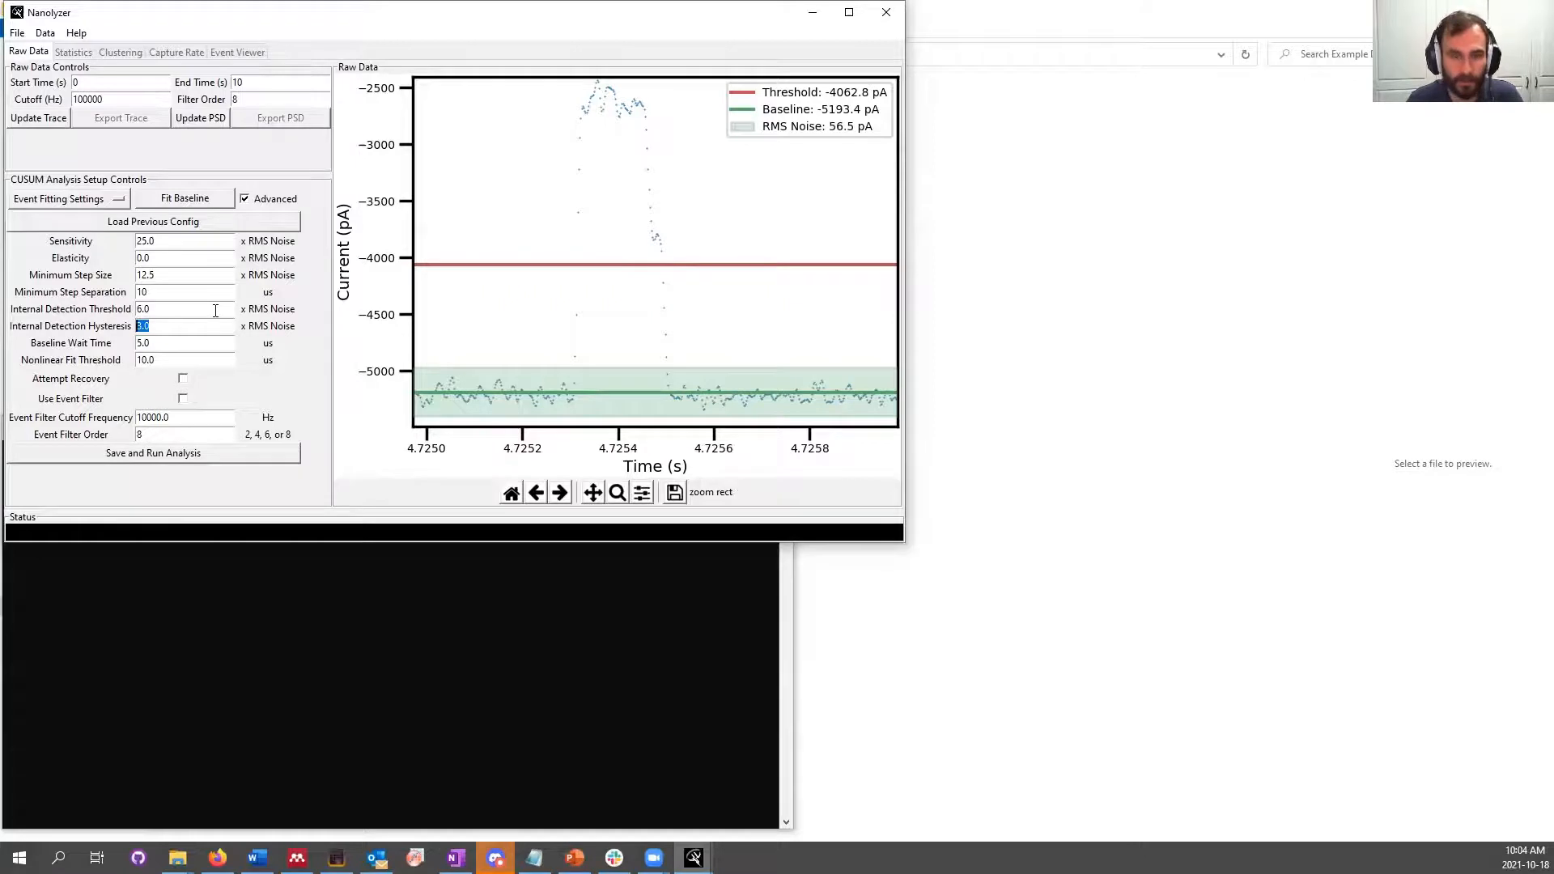
pyautogui.hotkey('shift', 'Tab')
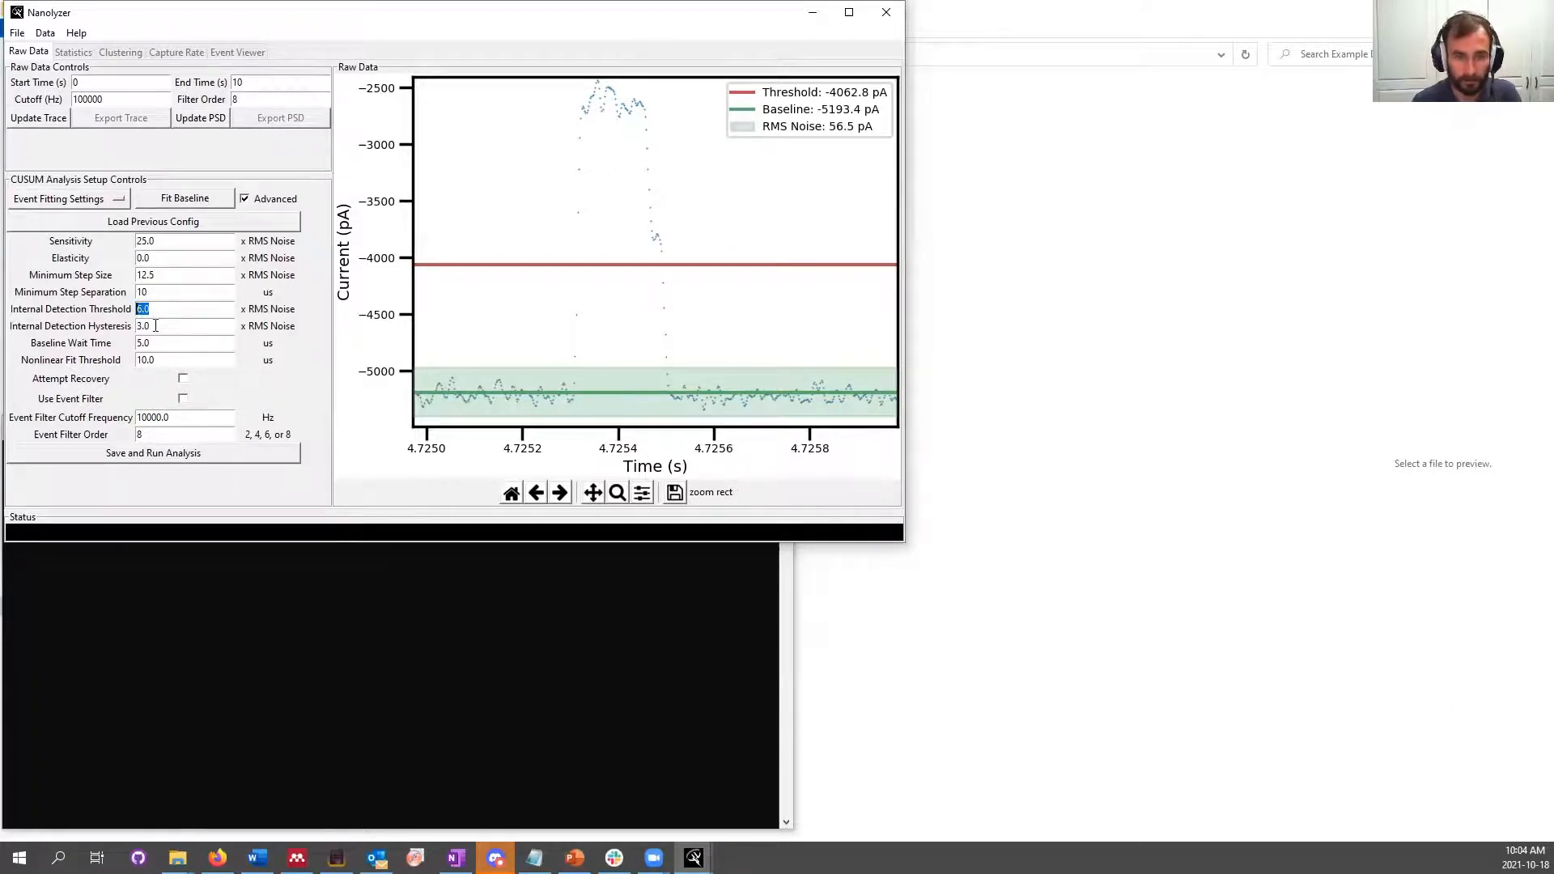
pyautogui.moveTo(155, 325); pyautogui.dragTo(70, 291)
pyautogui.moveTo(160, 343); pyautogui.dragTo(22, 330)
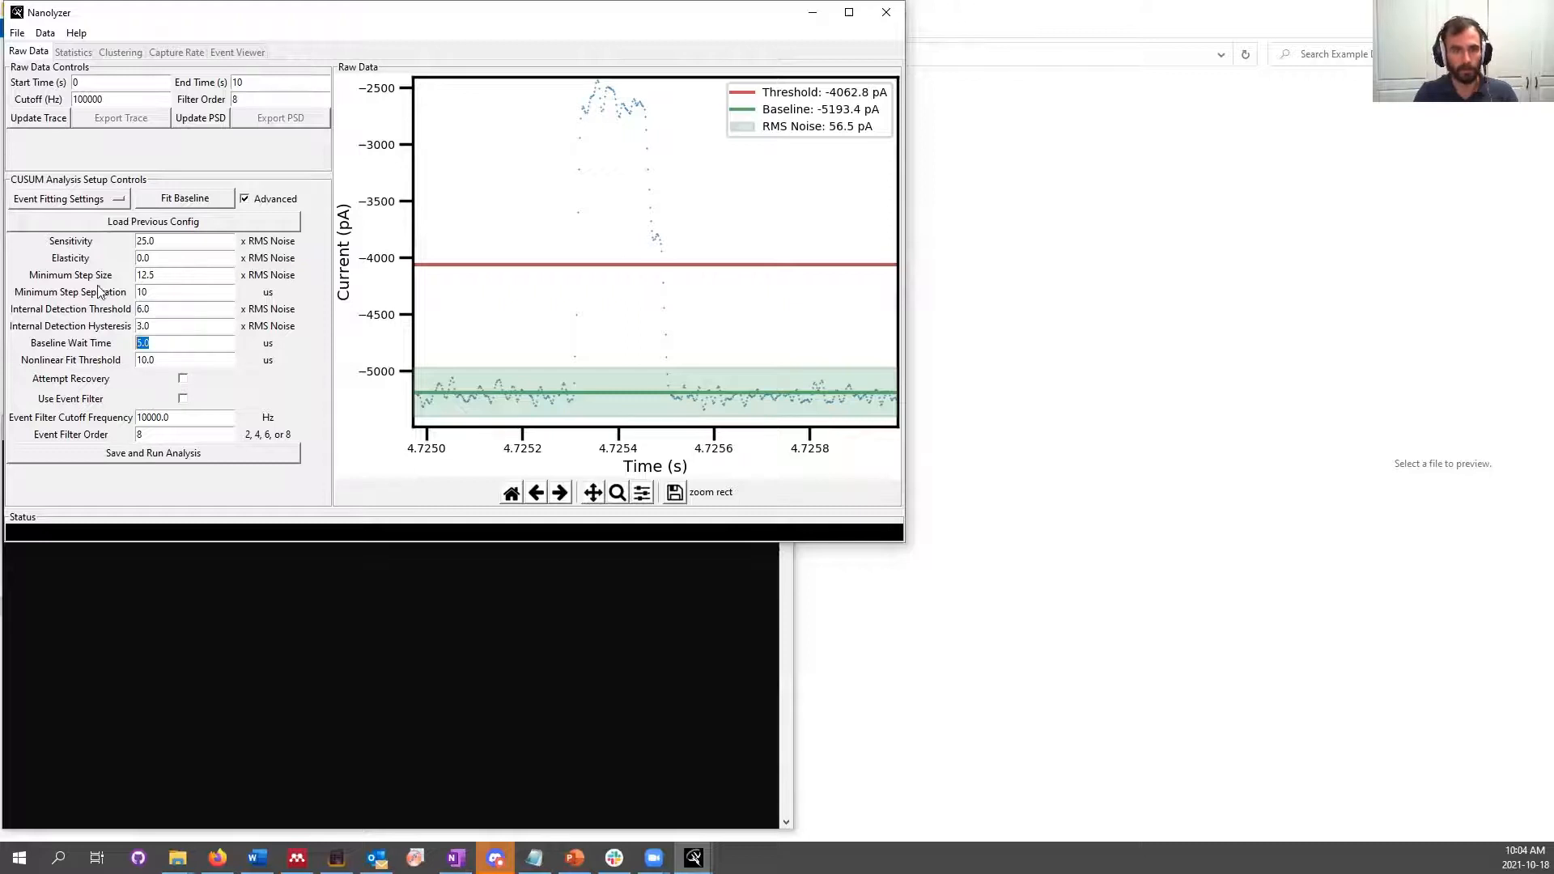
pyautogui.write('0')
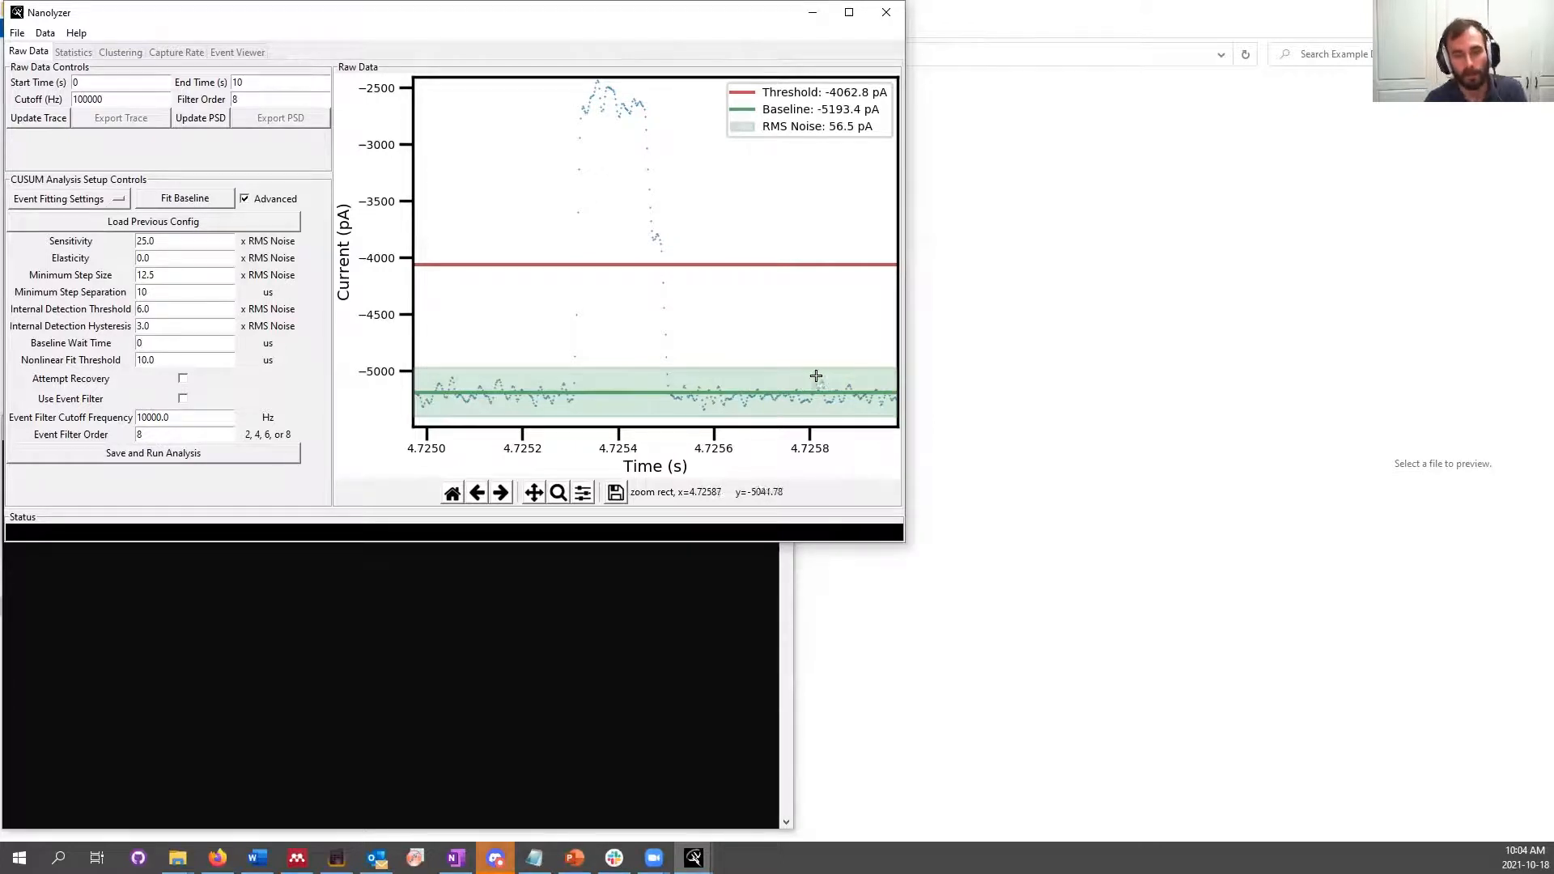
pyautogui.doubleClick(167, 343)
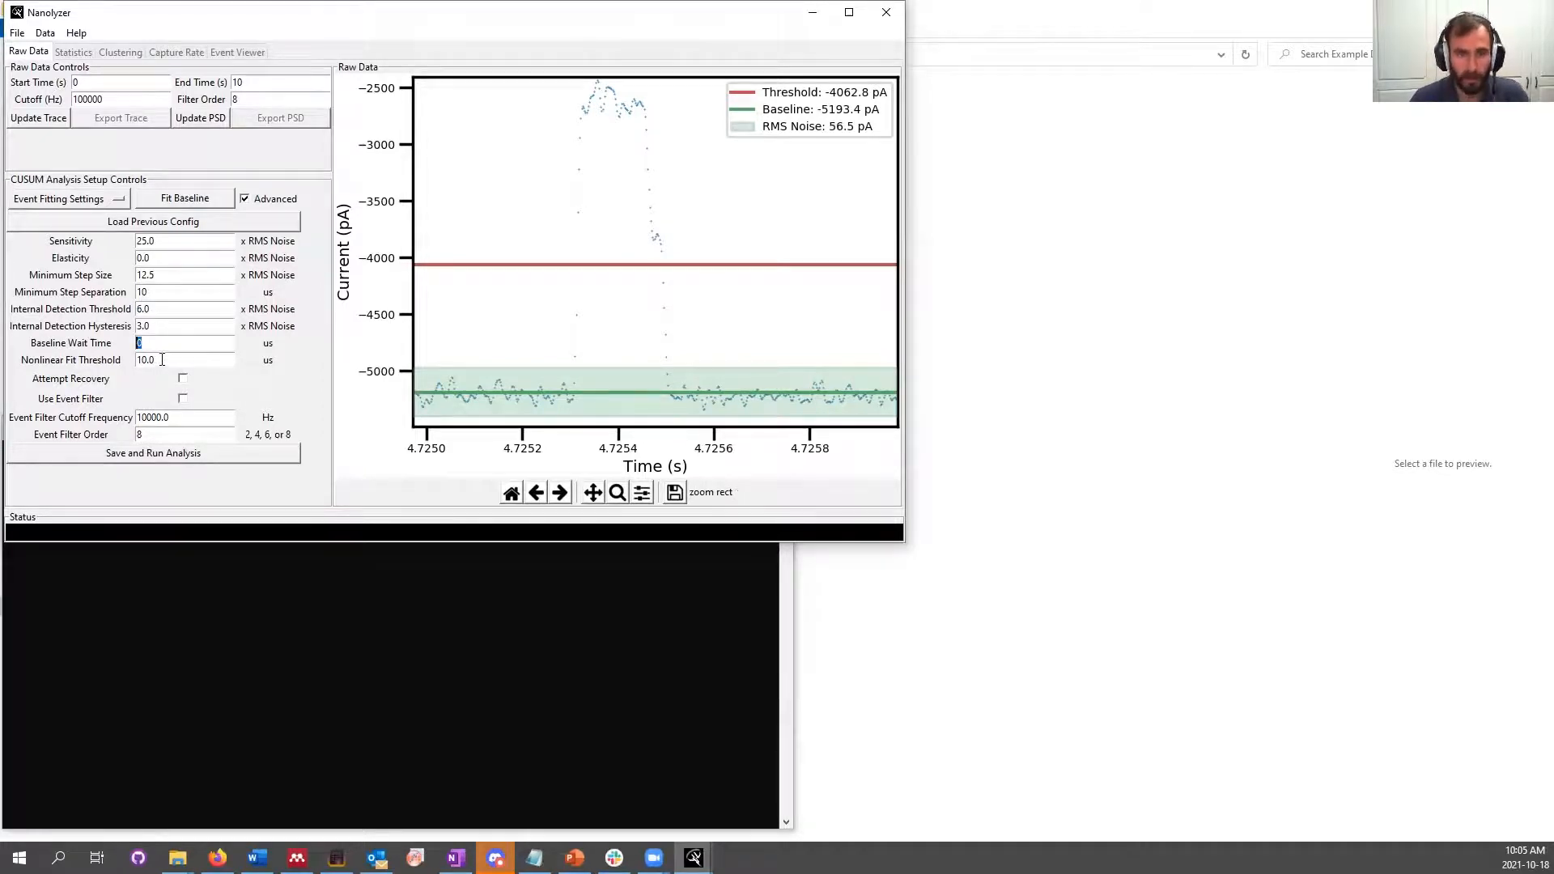
# Set the nonlinear fit threshold to 25 us and enable the recovery attempt option
pyautogui.press('Tab')
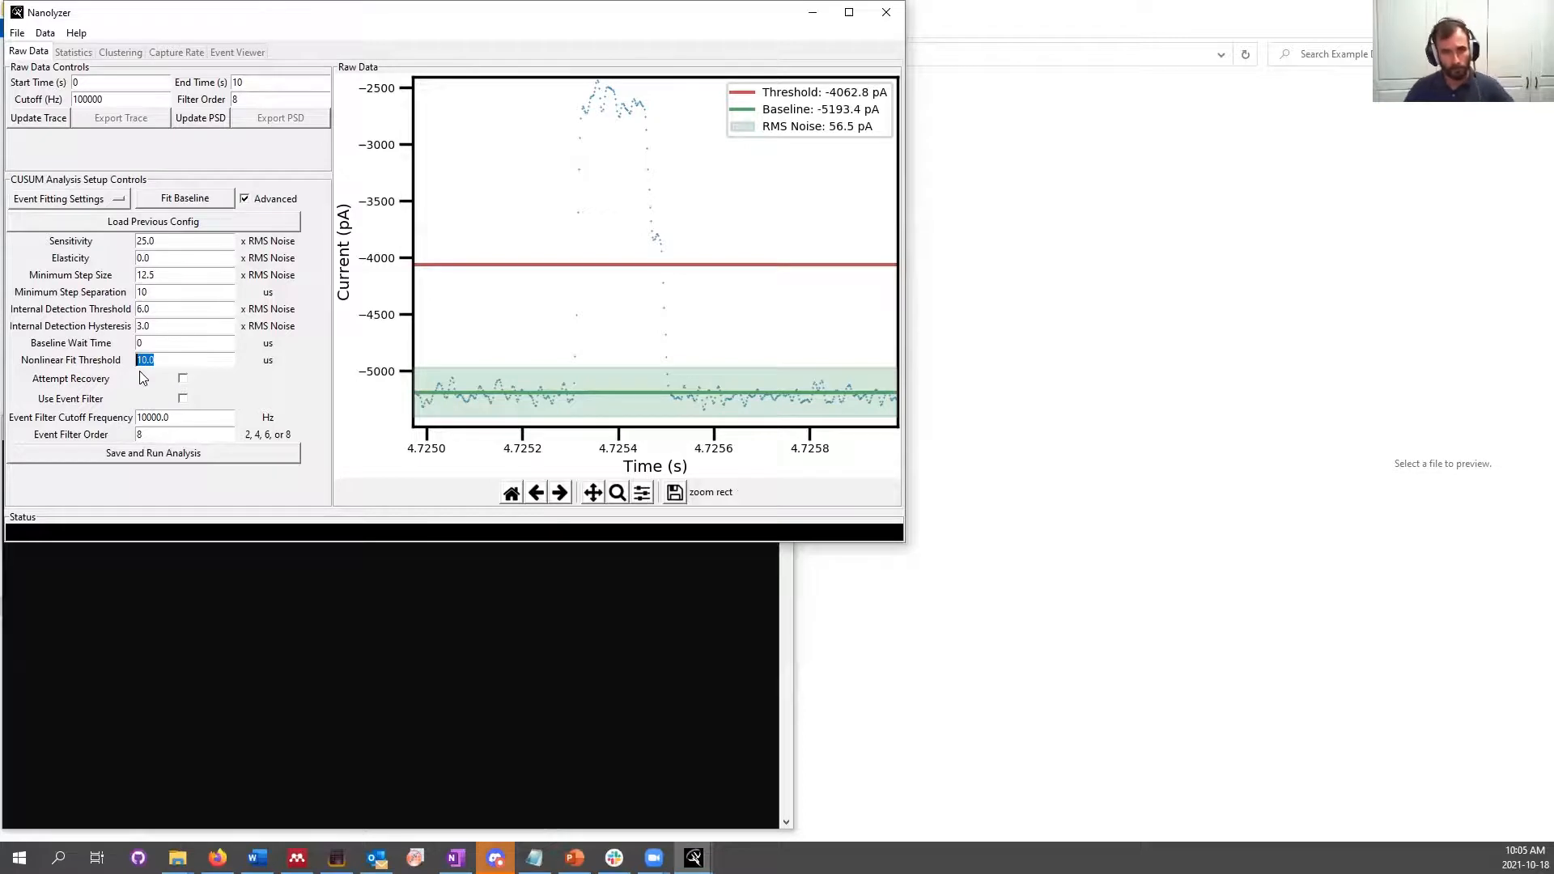
pyautogui.moveTo(103, 361); pyautogui.dragTo(65, 362)
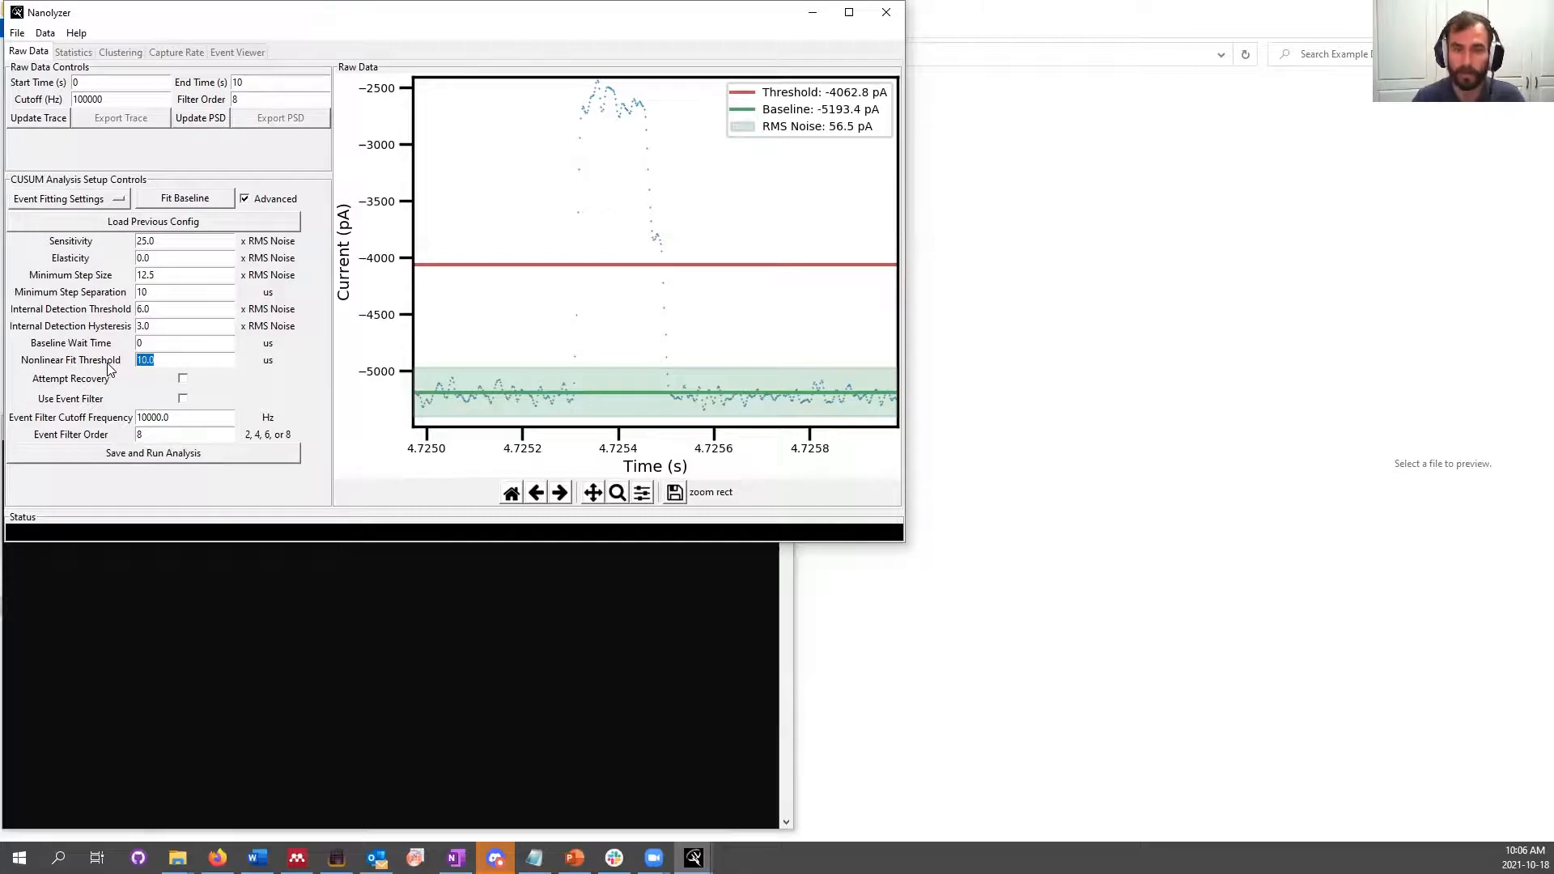
pyautogui.click(167, 360)
pyautogui.moveTo(165, 360); pyautogui.dragTo(118, 360)
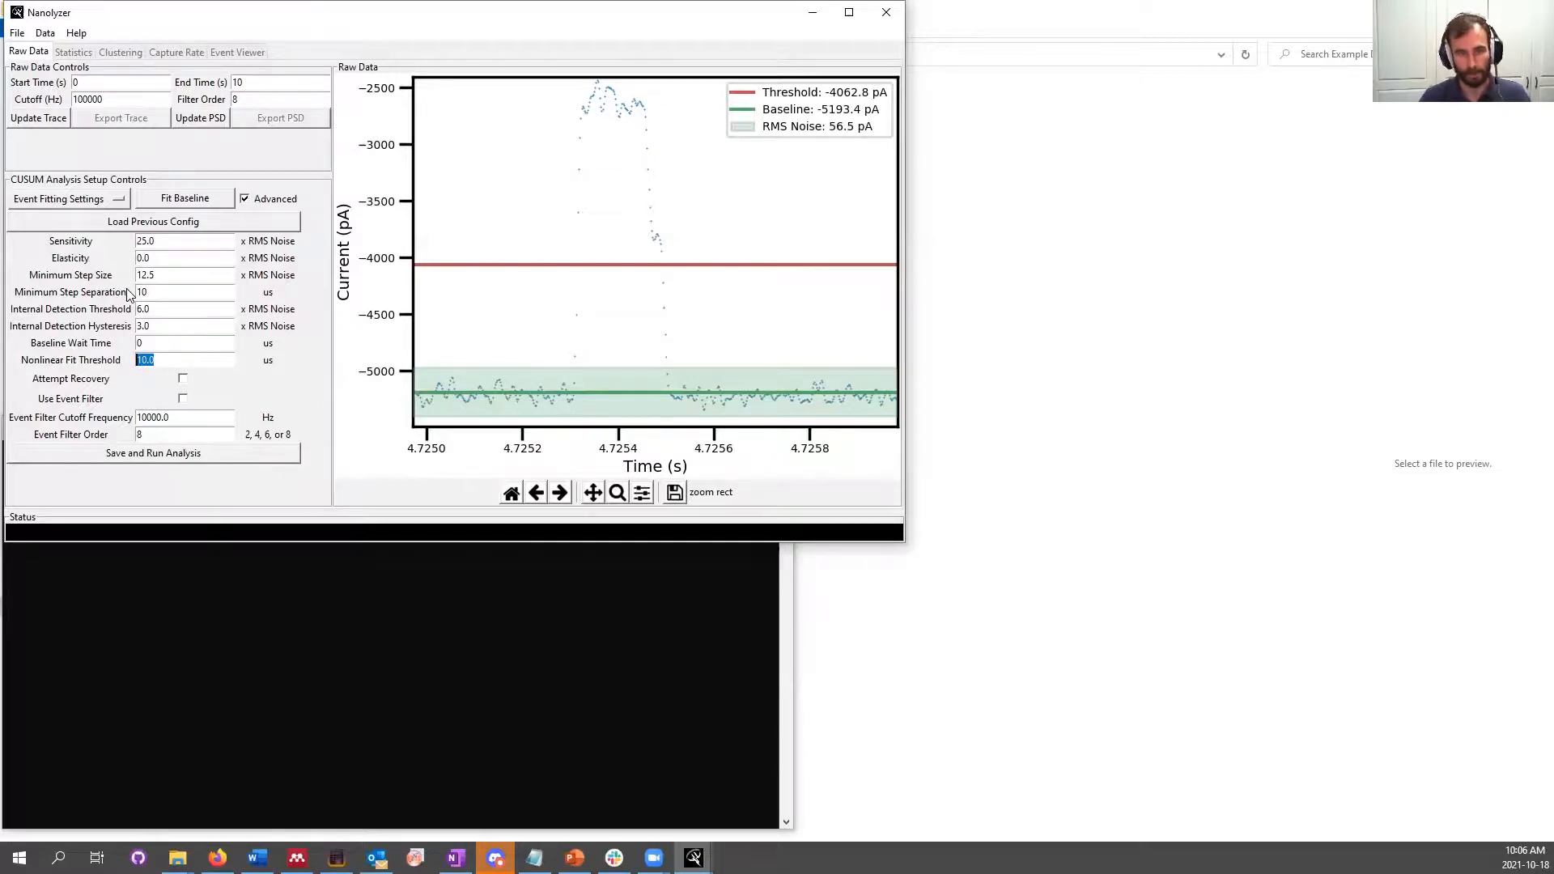
pyautogui.write('25')
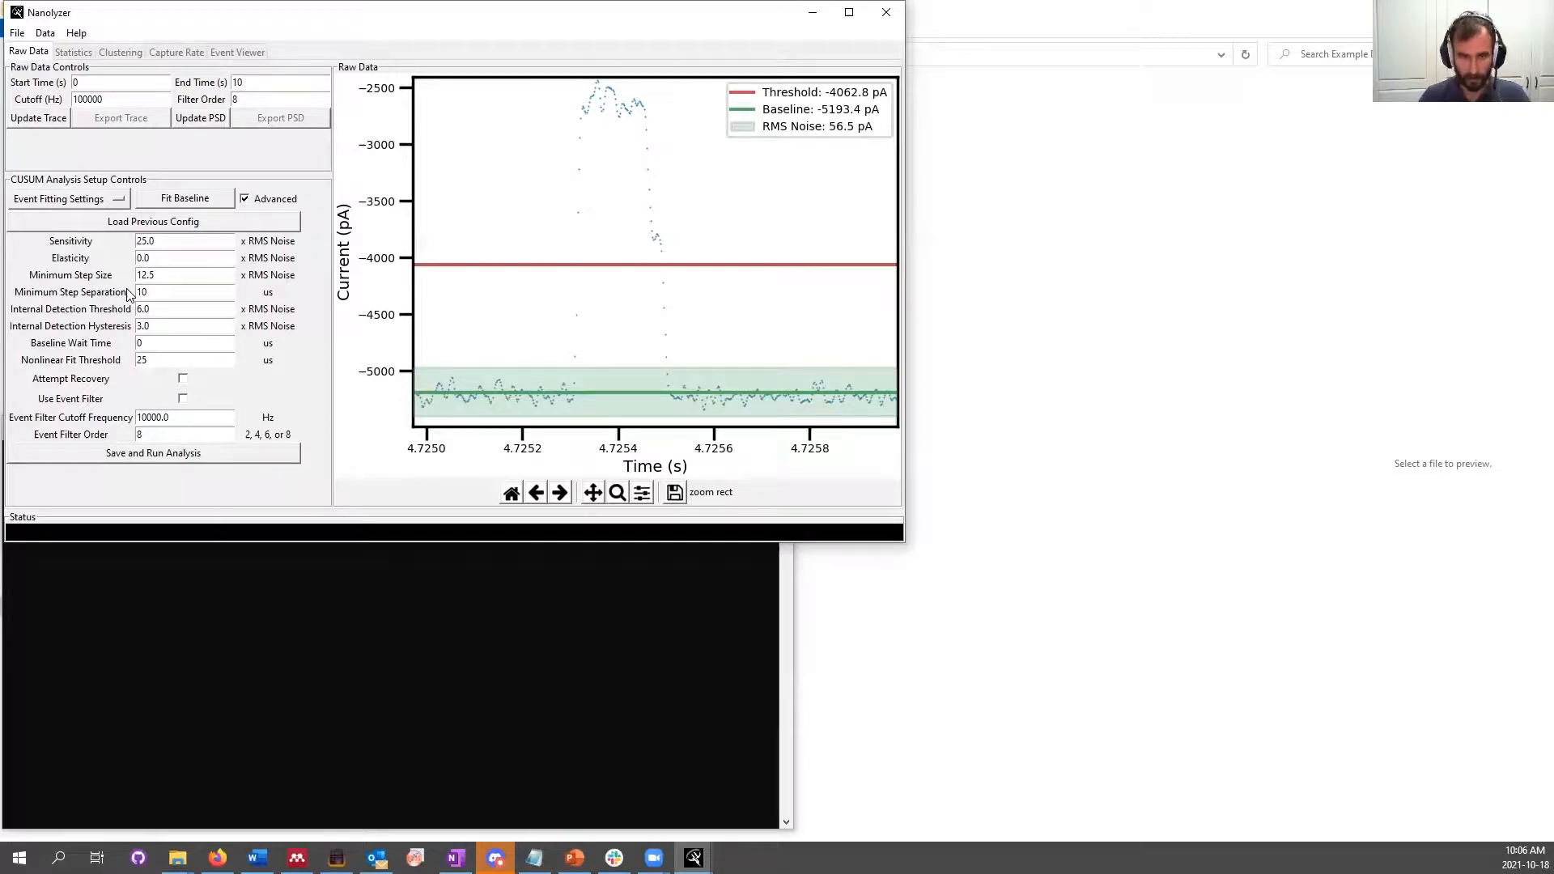
pyautogui.click(183, 378)
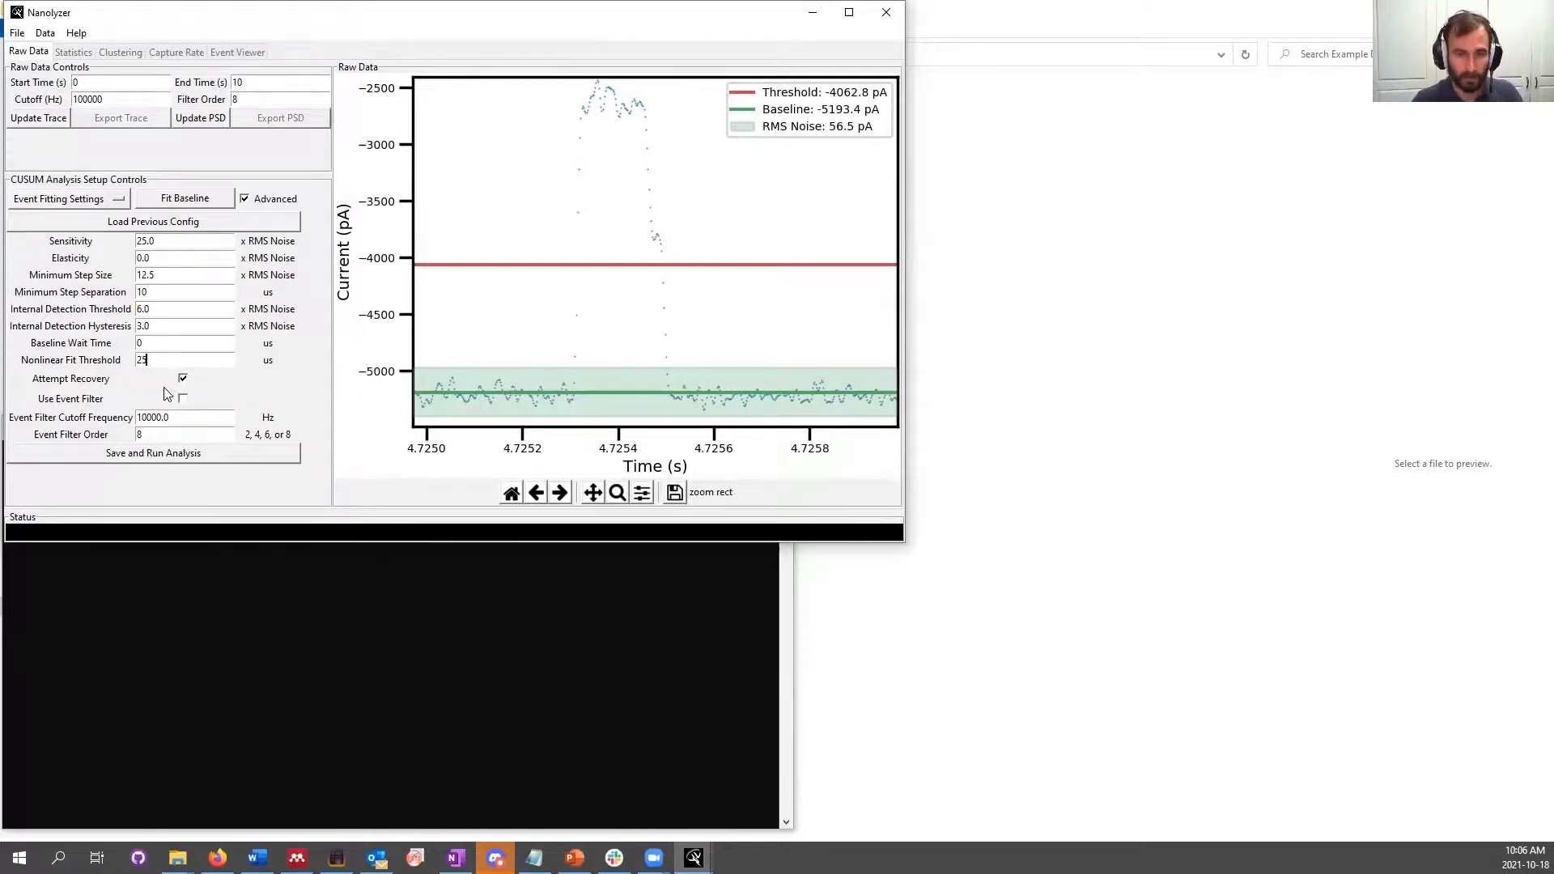
pyautogui.click(156, 343)
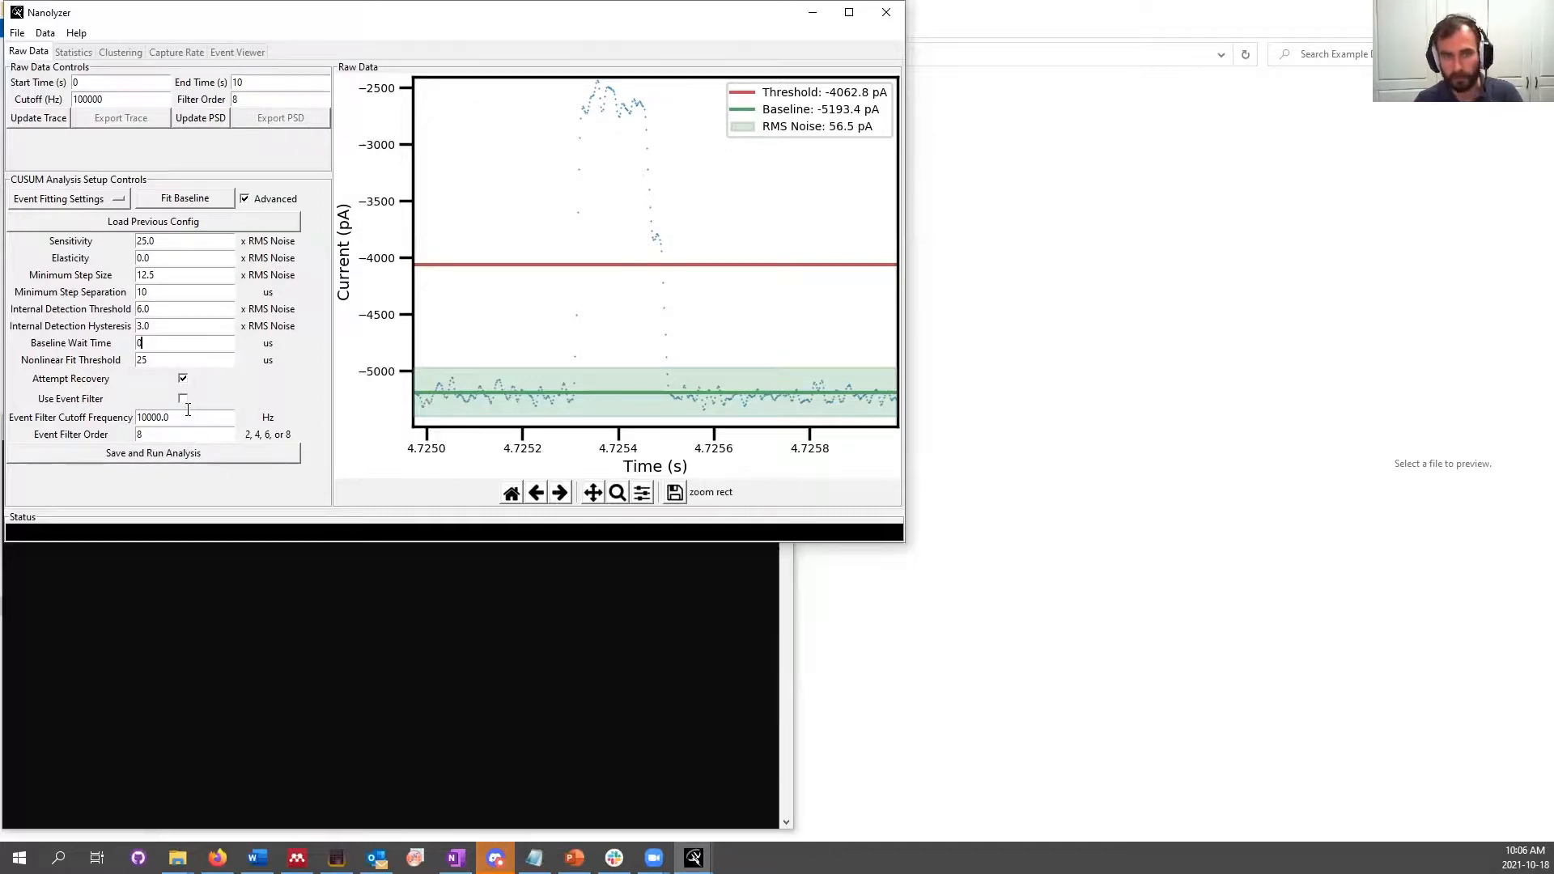
# Turn off the advanced options and show the event rejection criteria
pyautogui.click(91, 203)
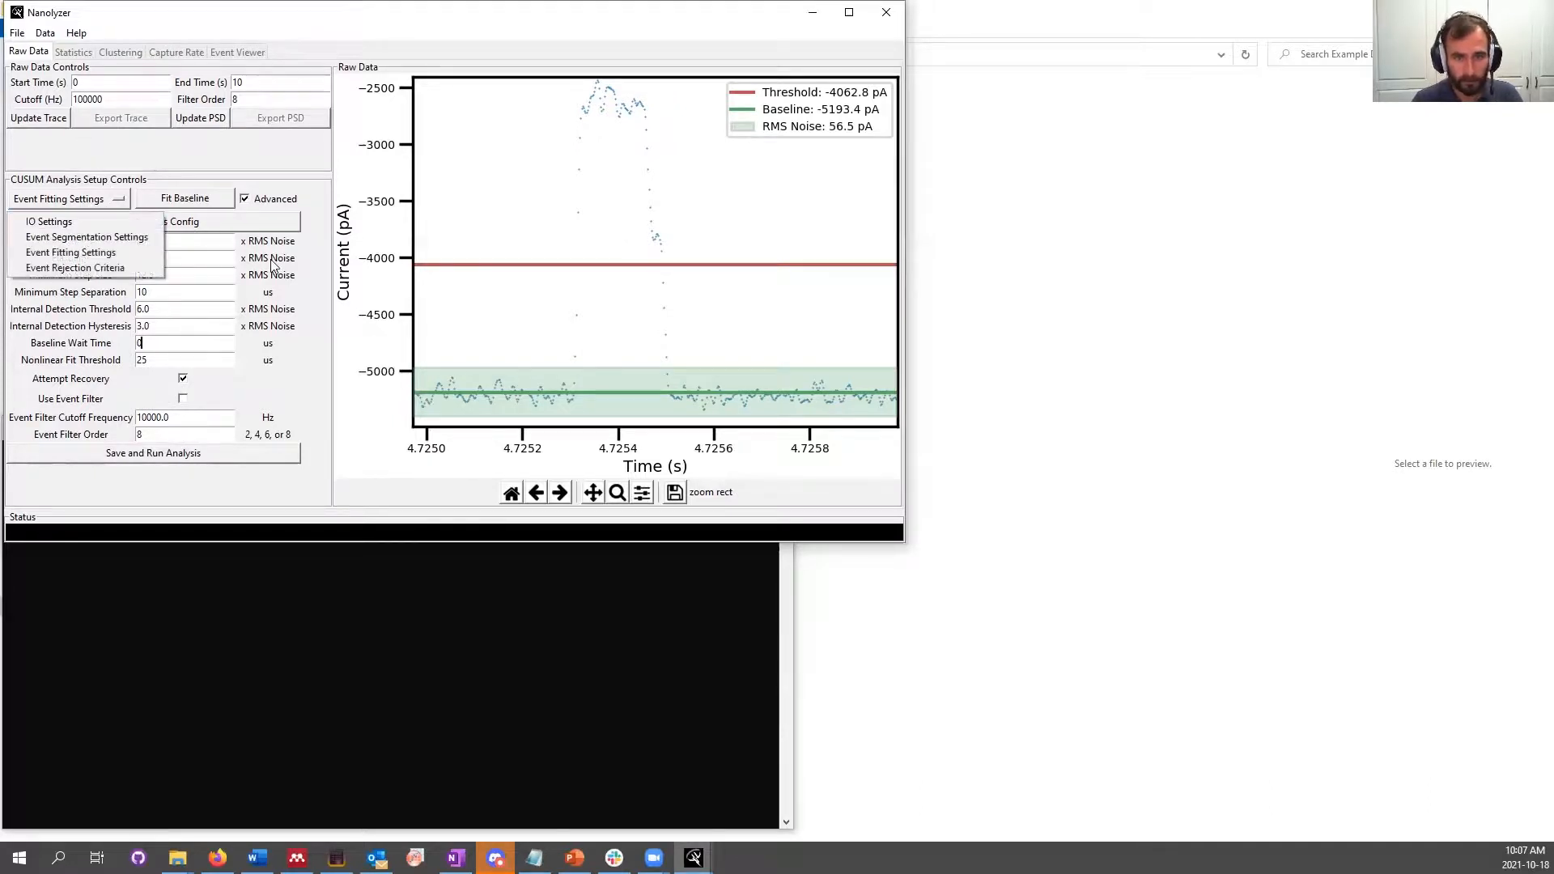
pyautogui.click(245, 205)
pyautogui.click(246, 203)
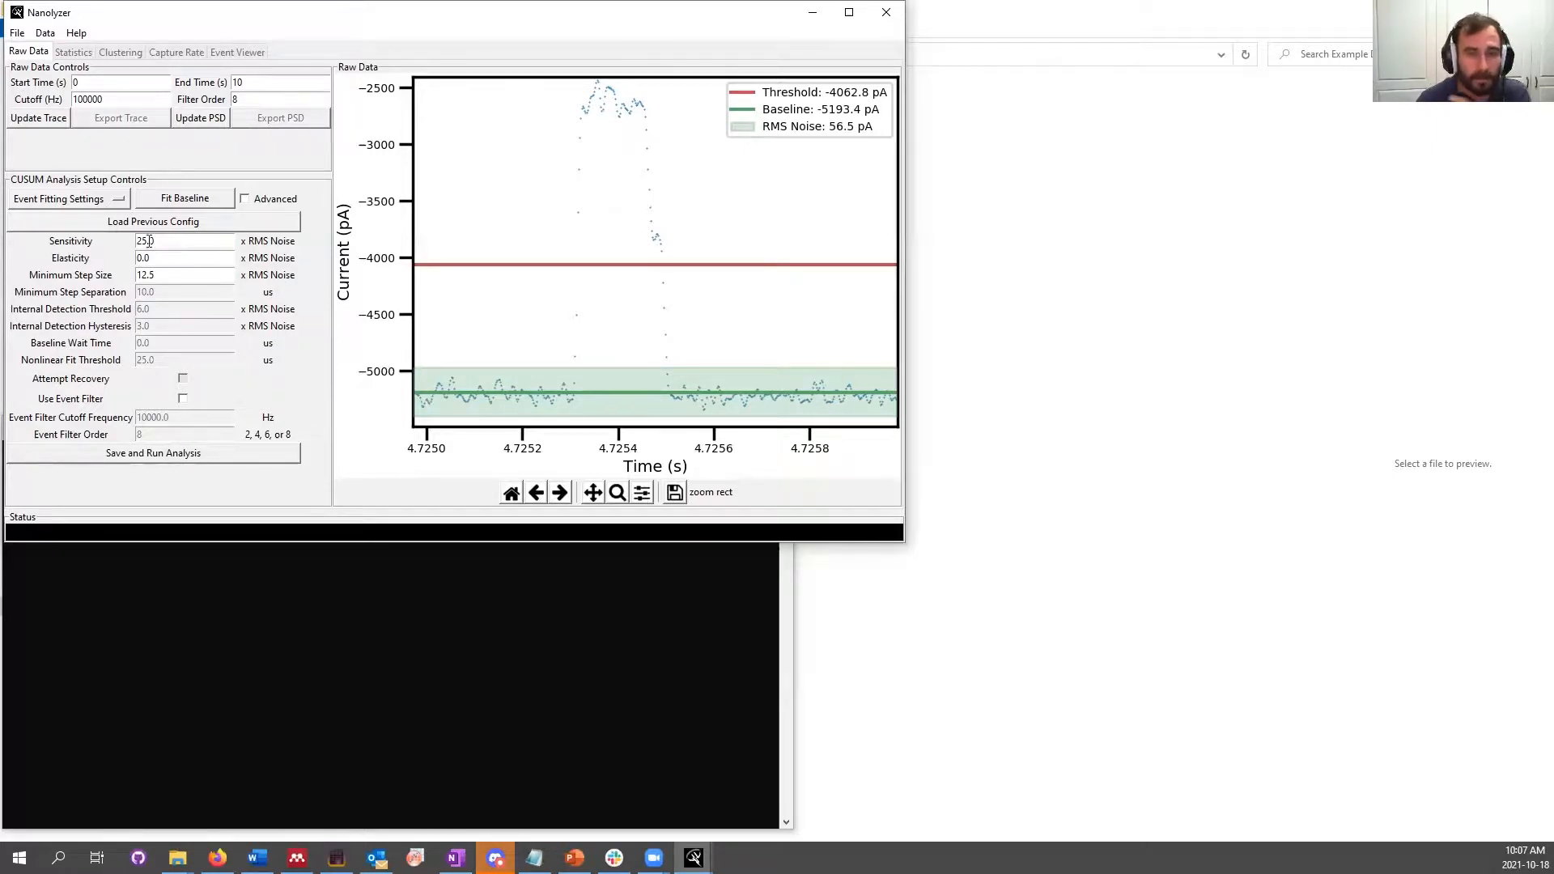
pyautogui.moveTo(154, 241)
pyautogui.mouseDown()
pyautogui.moveTo(129, 240)
pyautogui.moveTo(132, 258)
pyautogui.mouseUp()
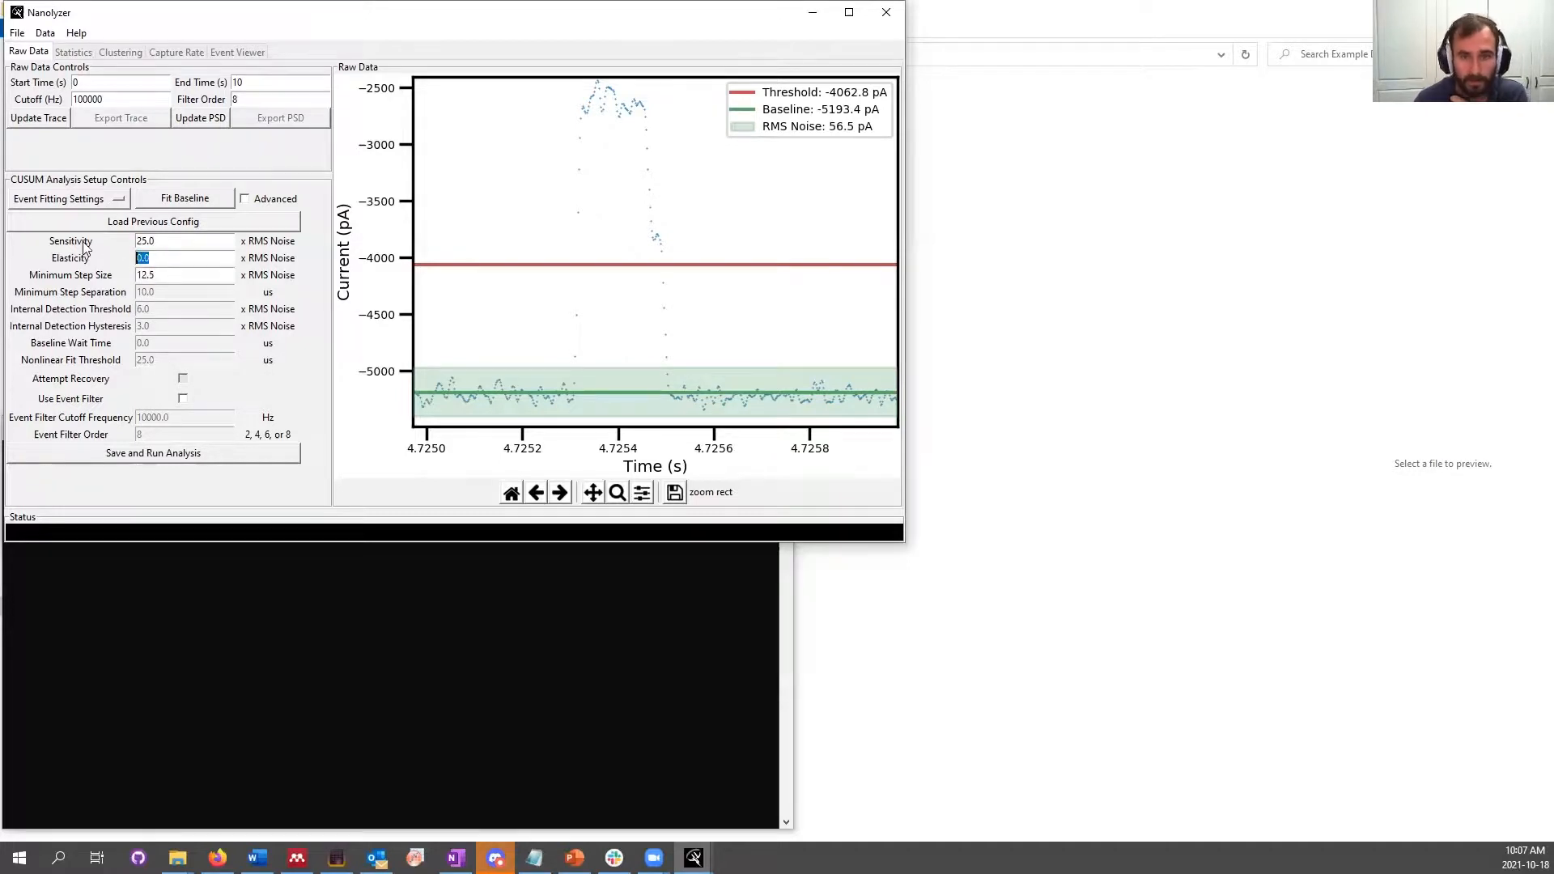
pyautogui.click(81, 200)
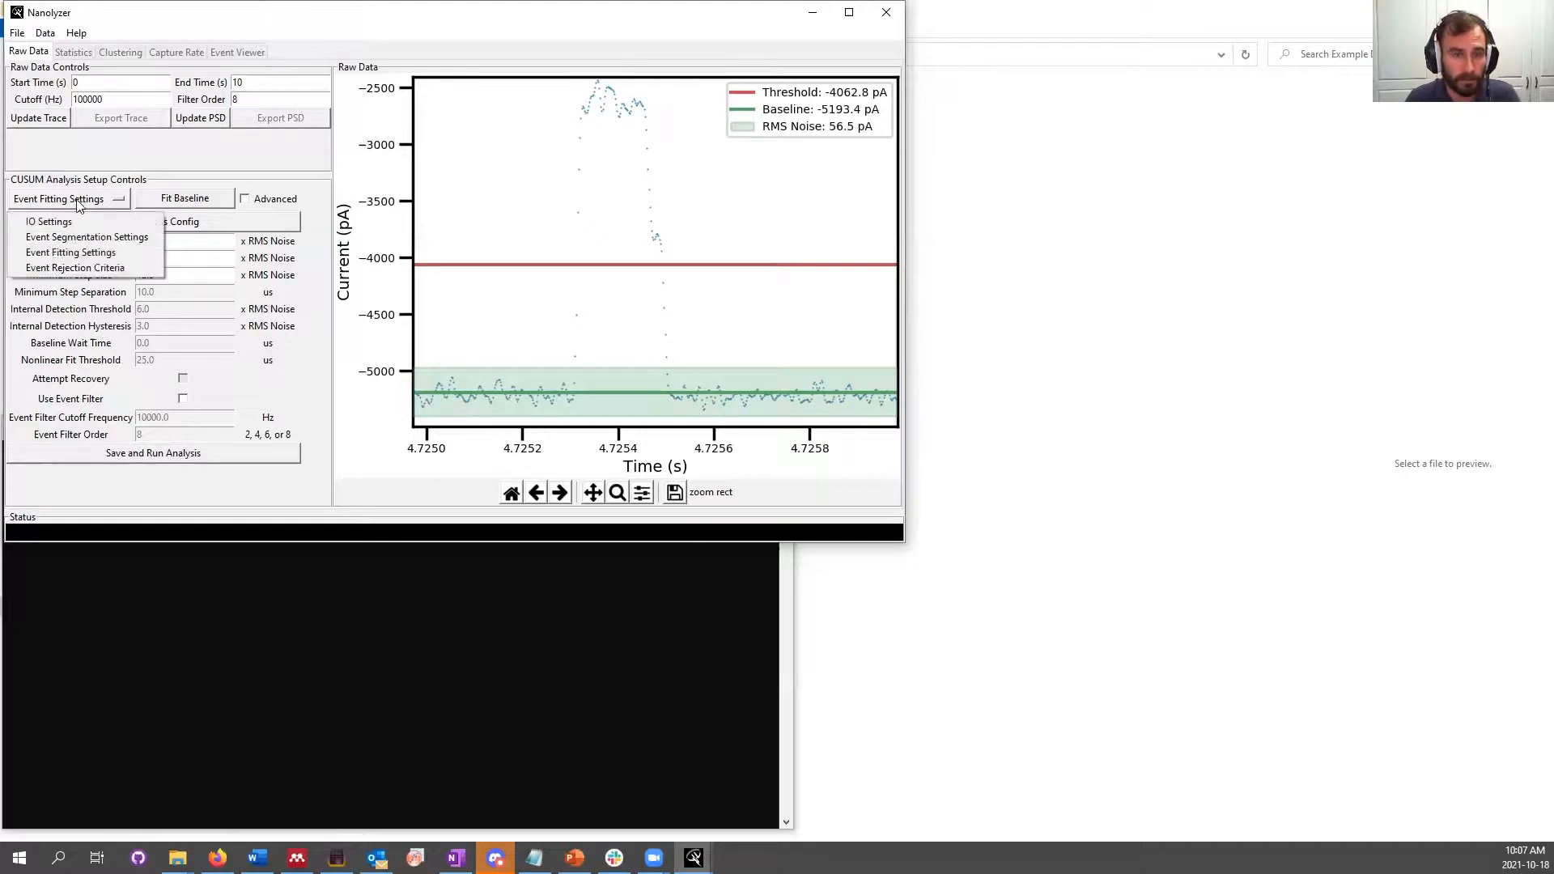
pyautogui.click(87, 270)
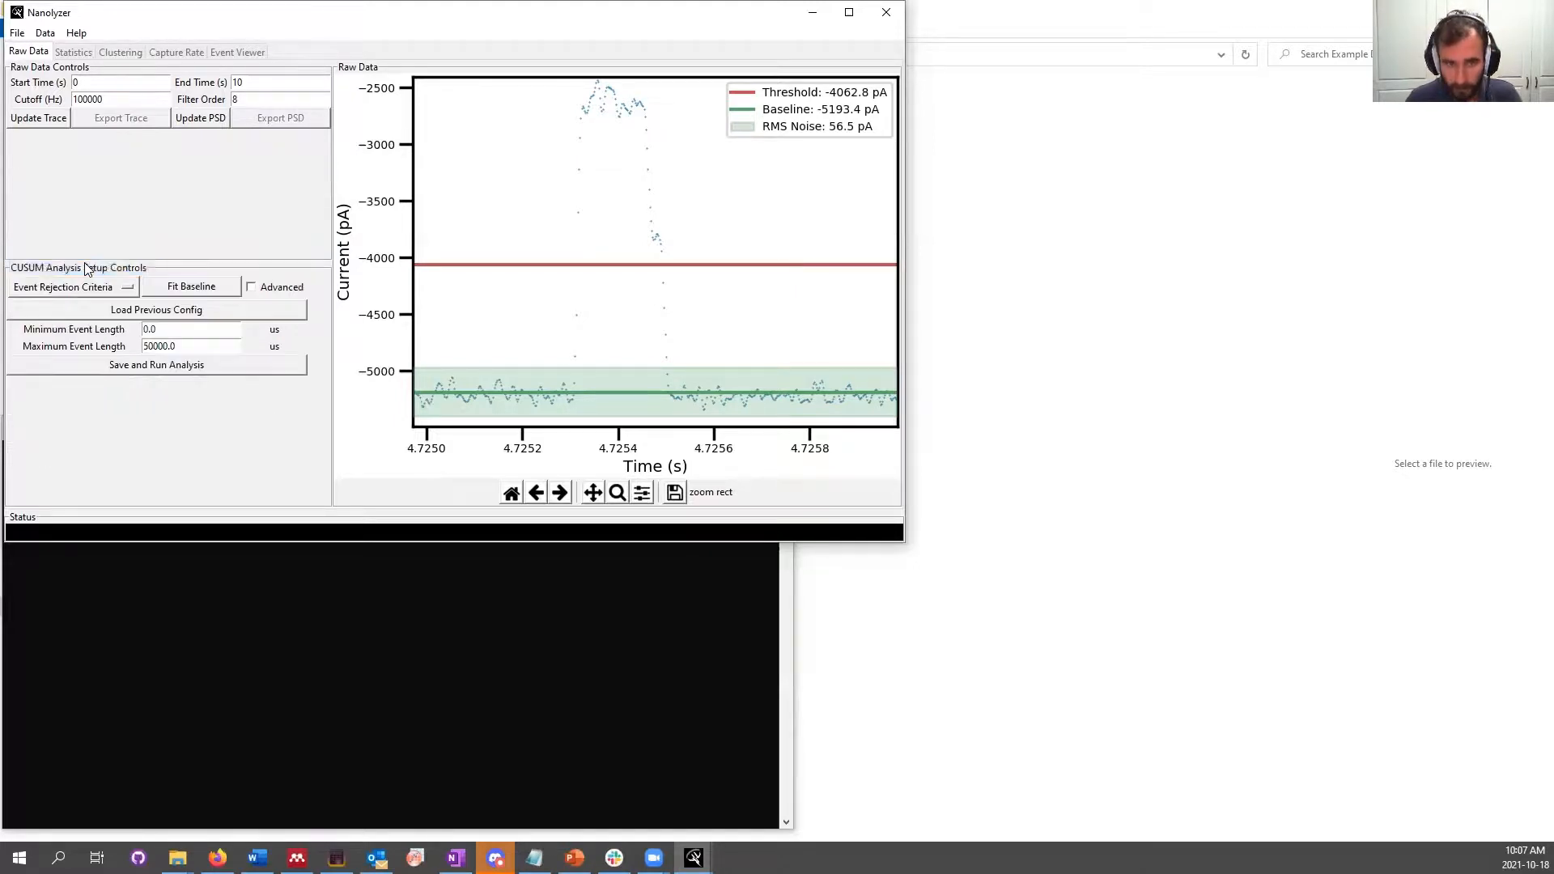
# Set the event length limits to a minimum of 10 us and a maximum of 10000 us, and save and run the analysis
pyautogui.doubleClick(187, 330)
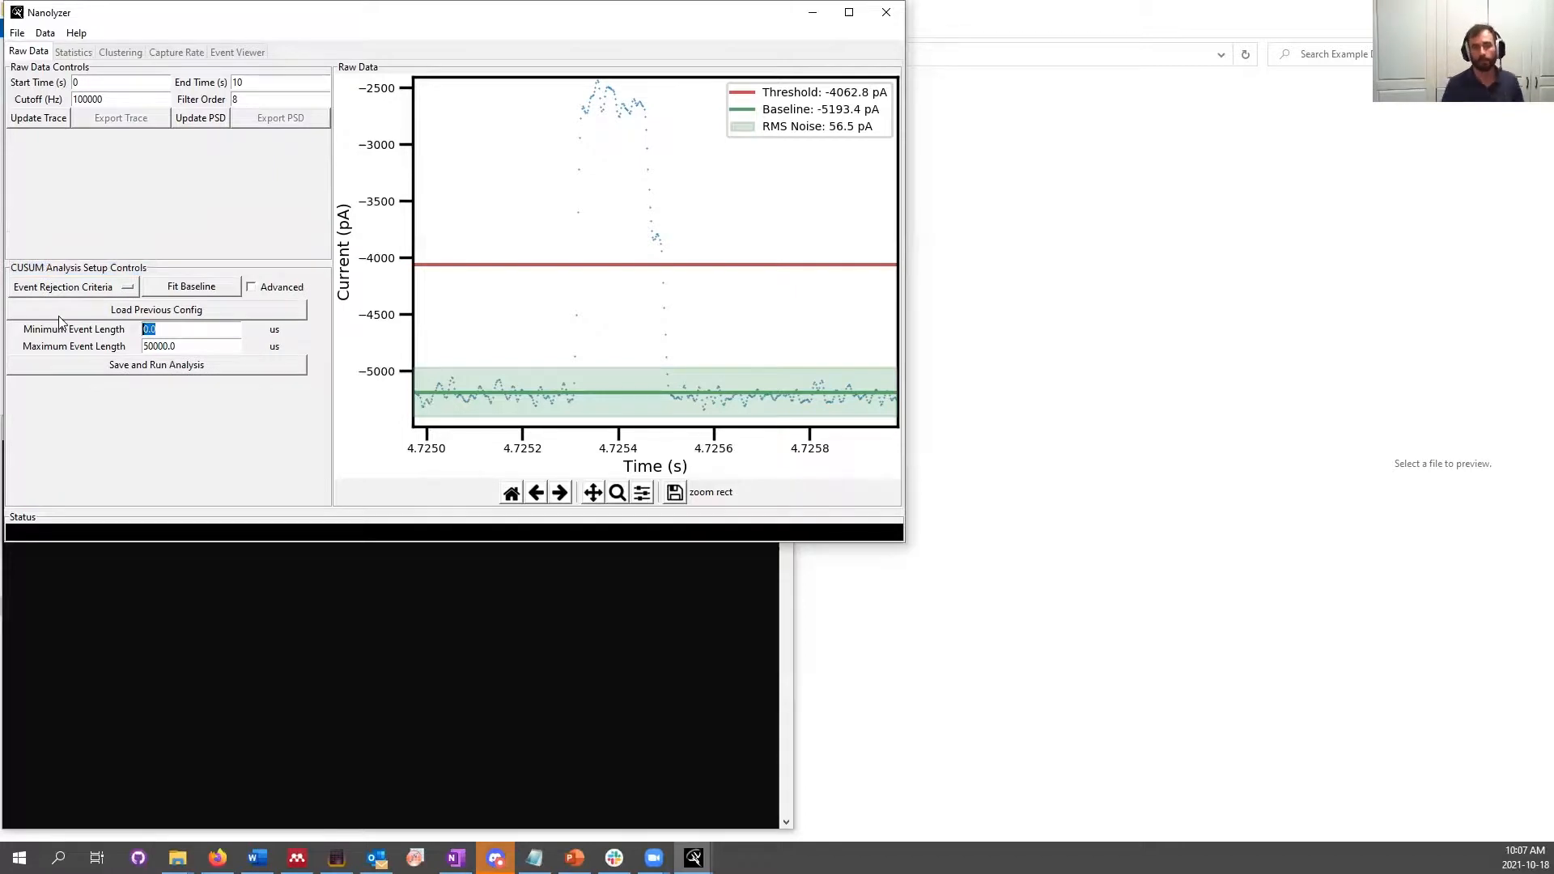
pyautogui.write('10')
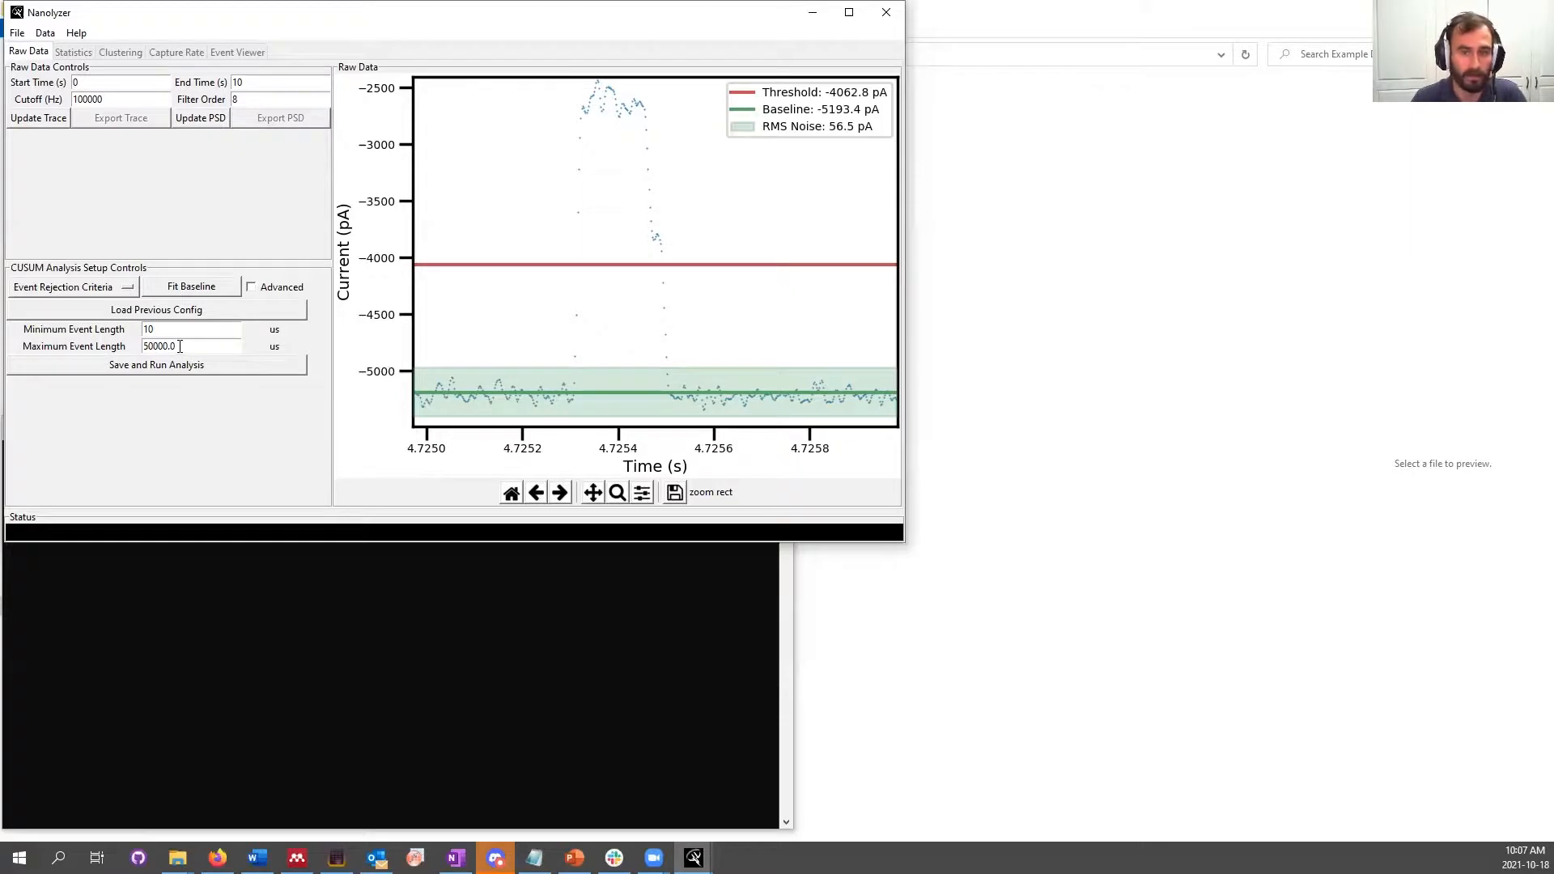
pyautogui.moveTo(179, 347); pyautogui.dragTo(98, 346)
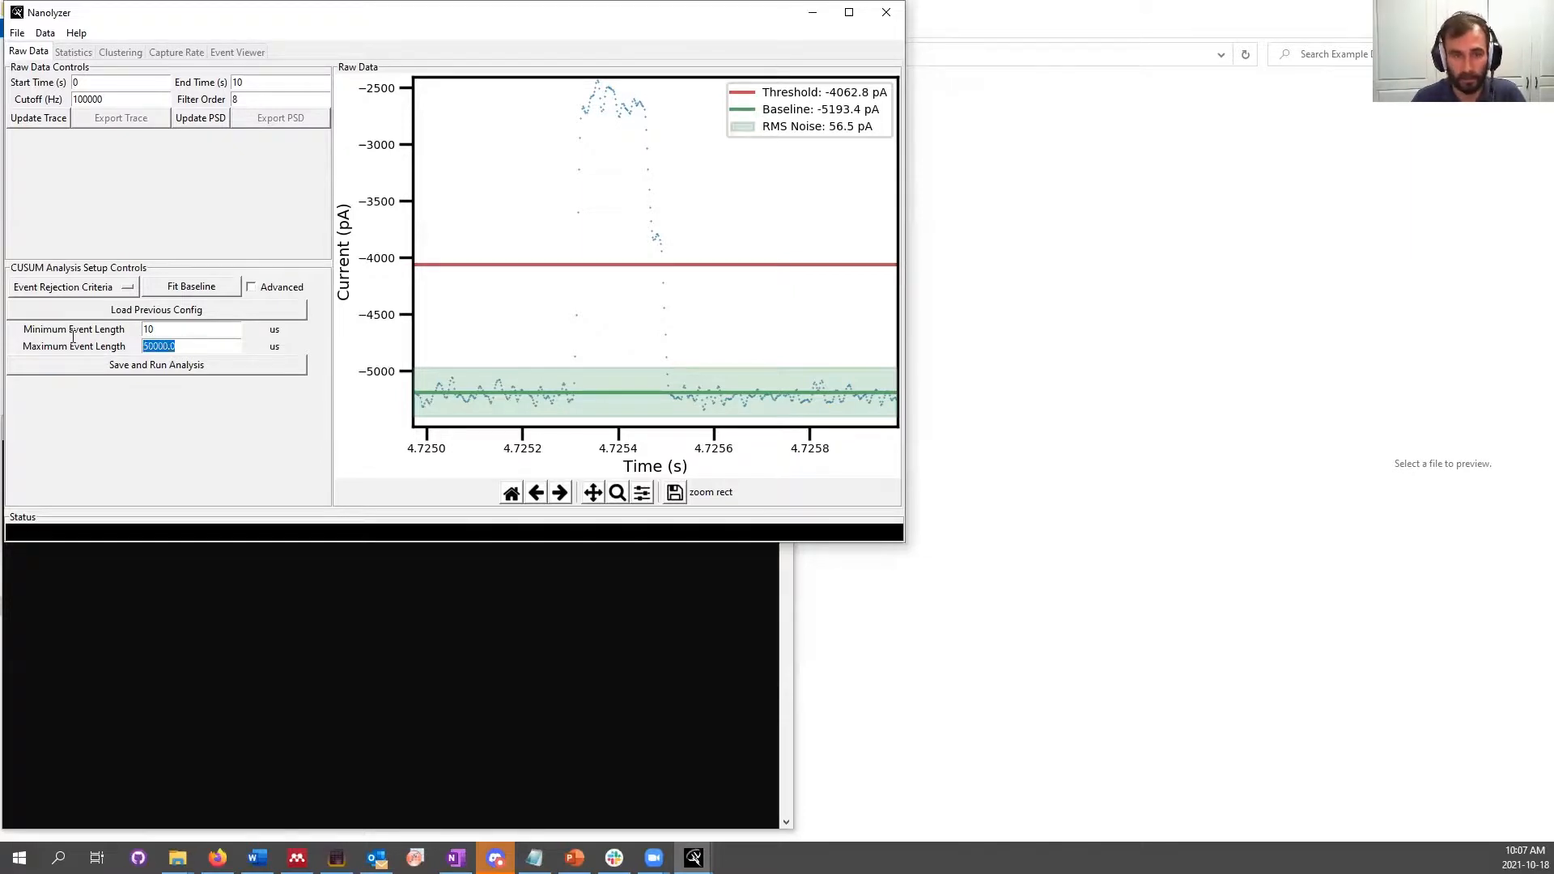
pyautogui.write('10000')
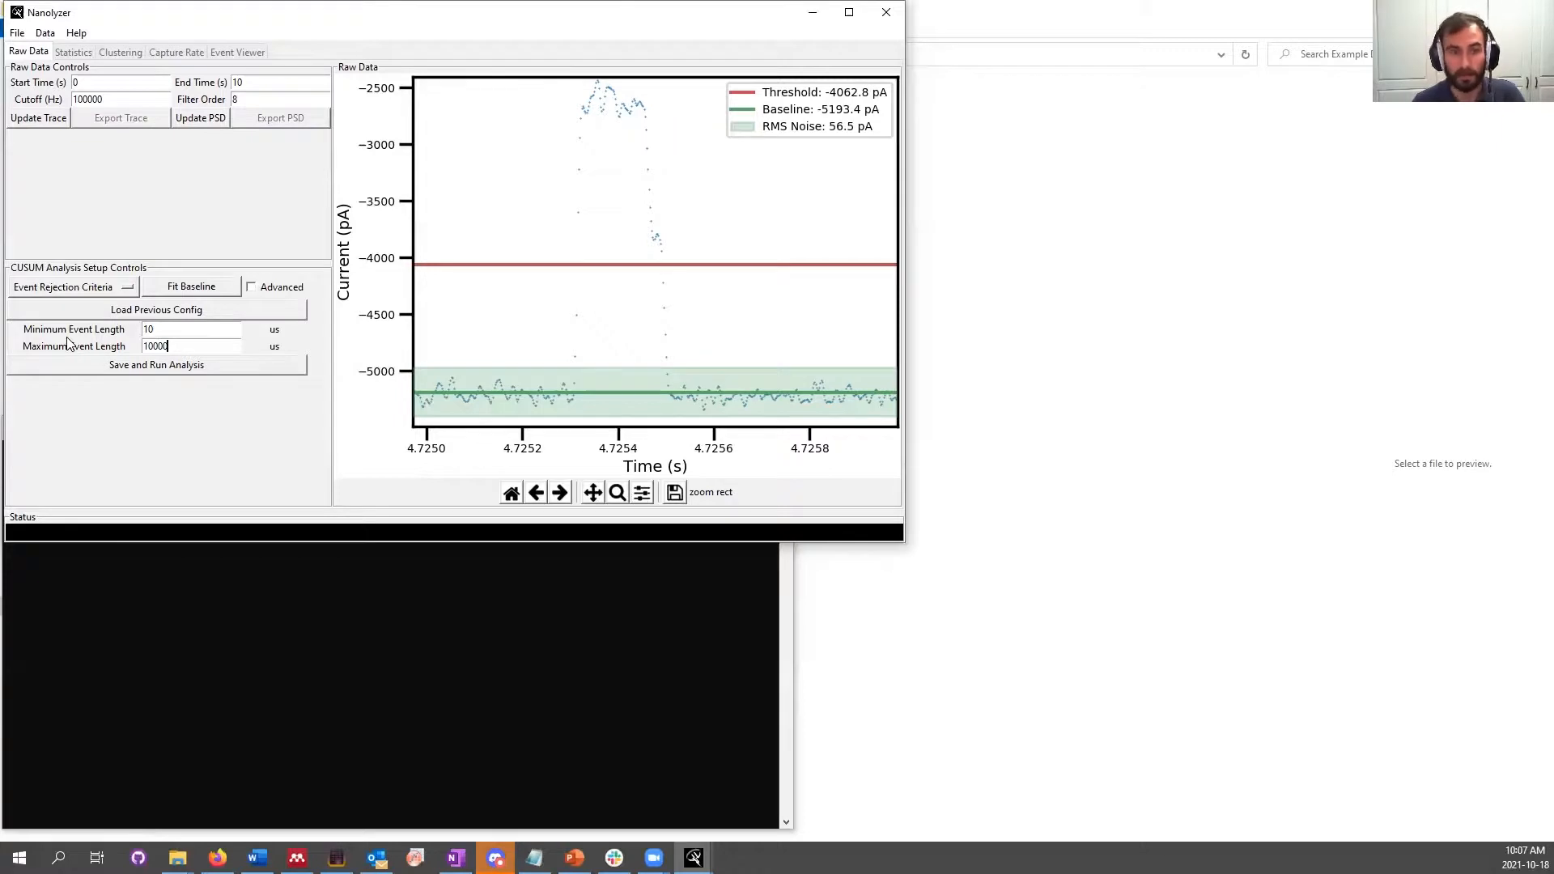
pyautogui.click(186, 372)
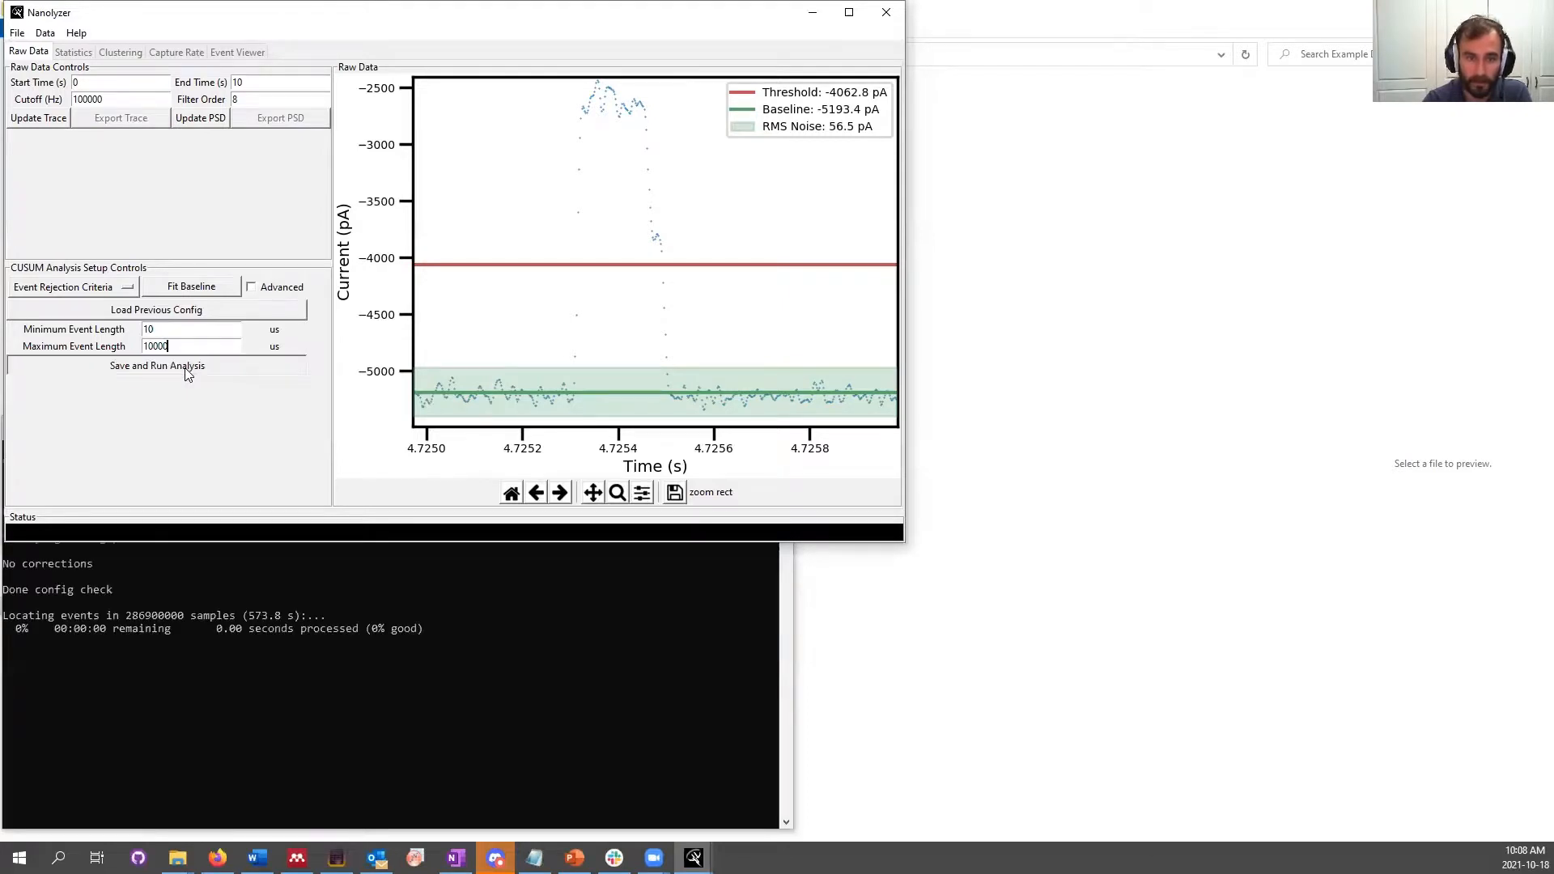
# Bring the console output to the front and review the baseline read, event summary and counts for each success and rejection reason
pyautogui.click(185, 595)
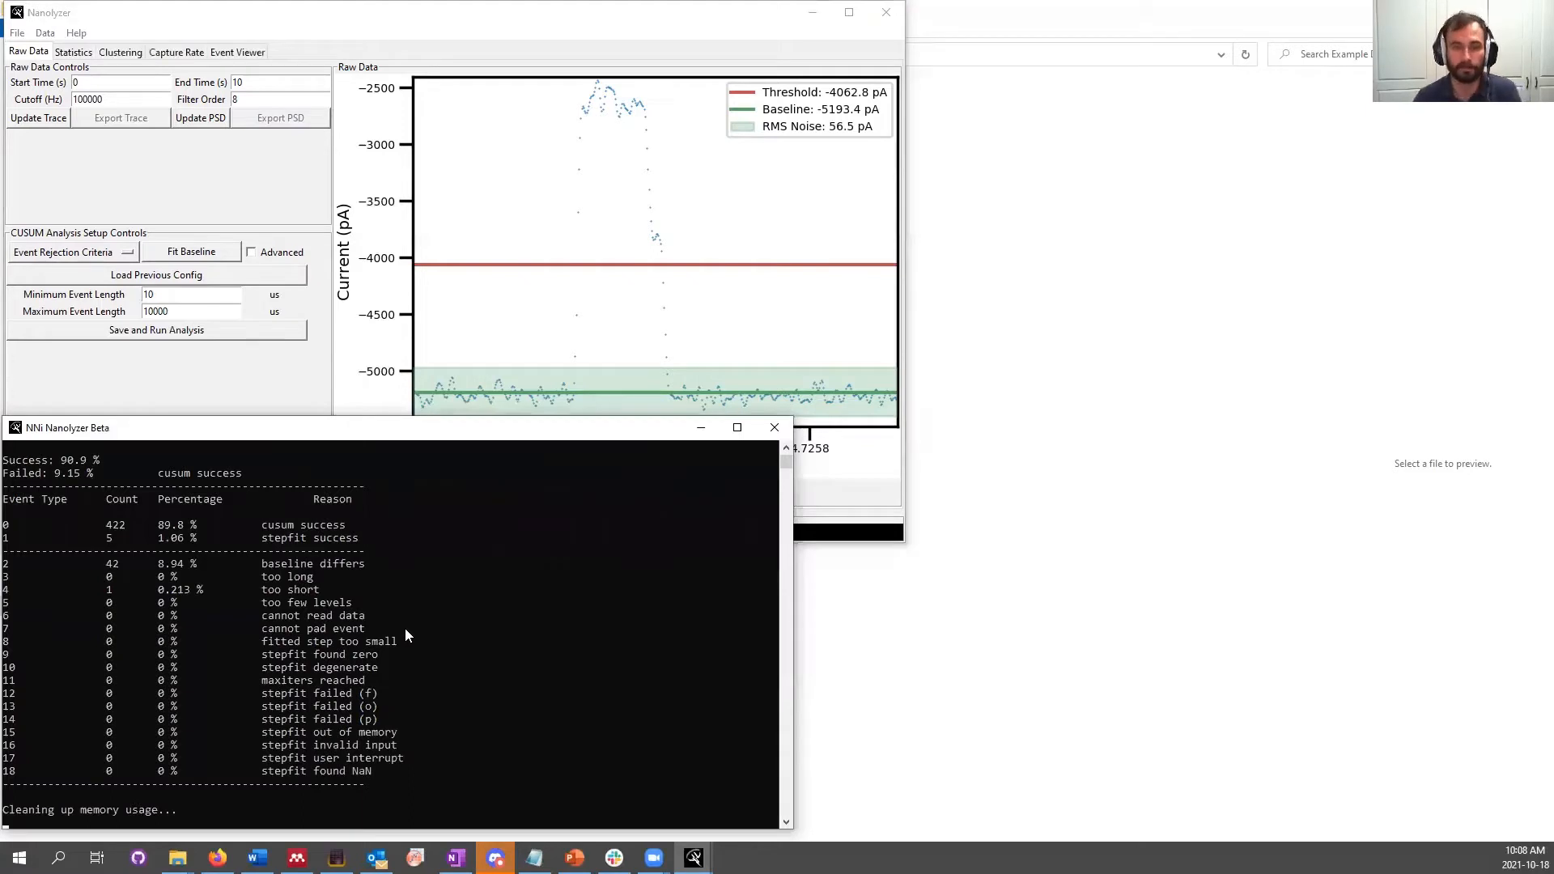
pyautogui.scroll(2, 405, 629)
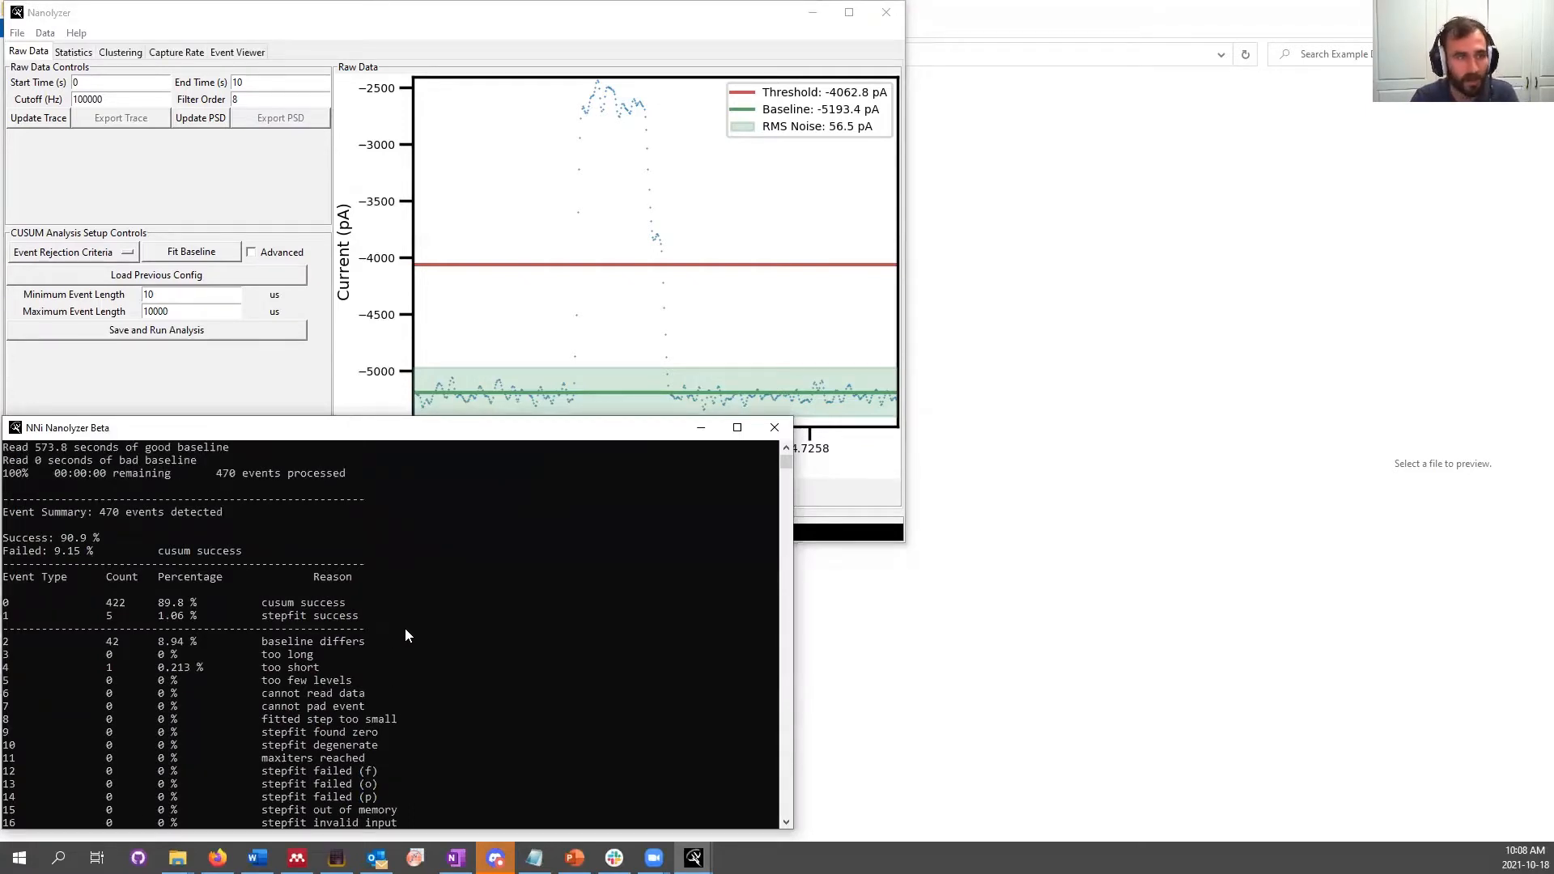
pyautogui.scroll(2, 405, 628)
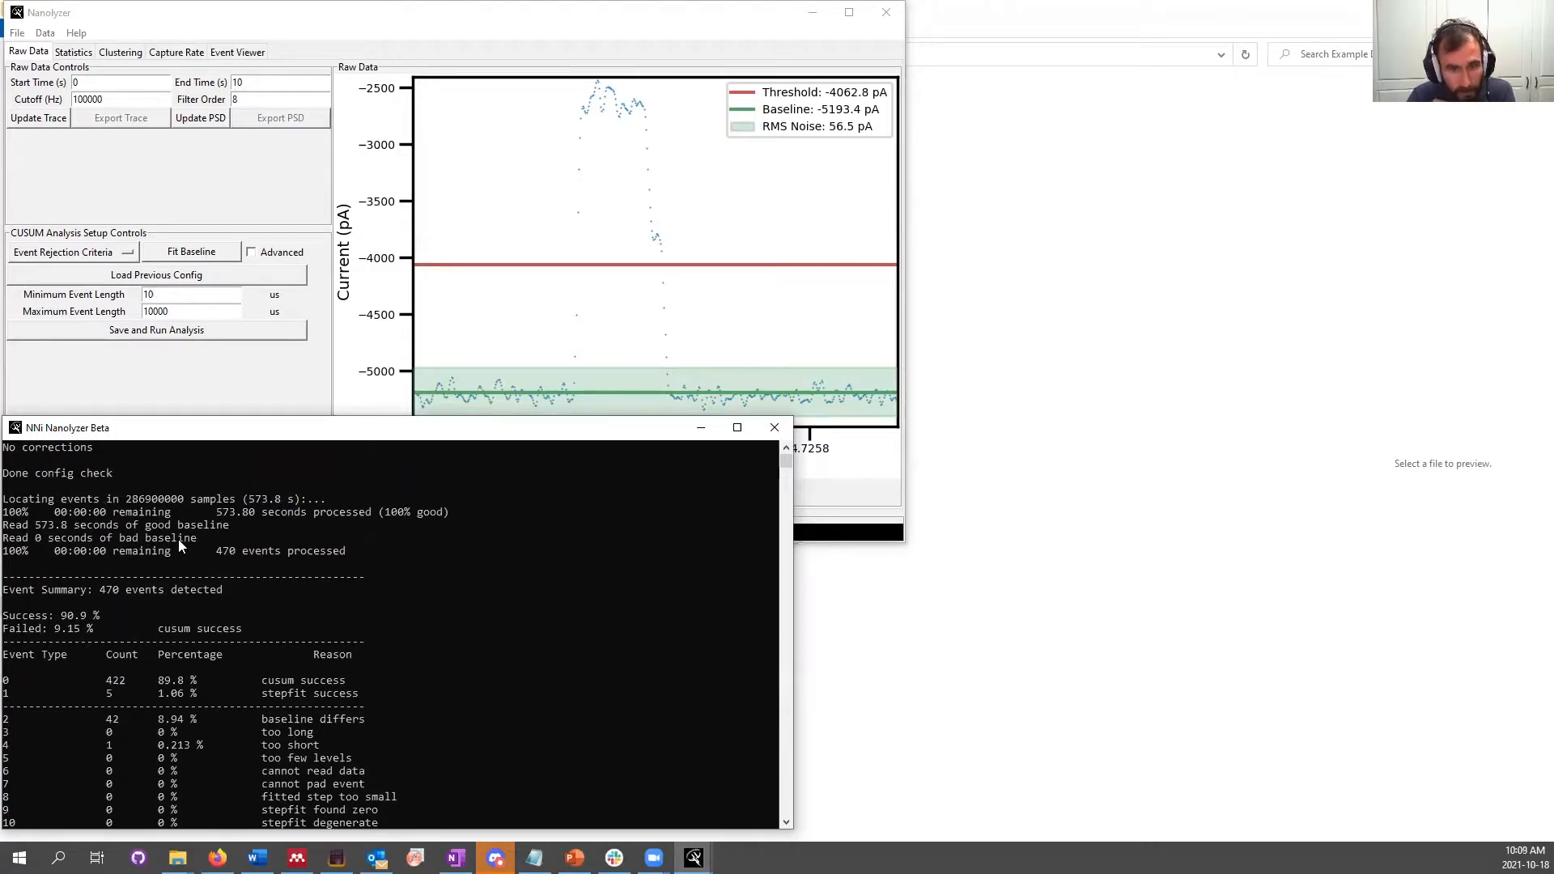
pyautogui.scroll(-2, 178, 539)
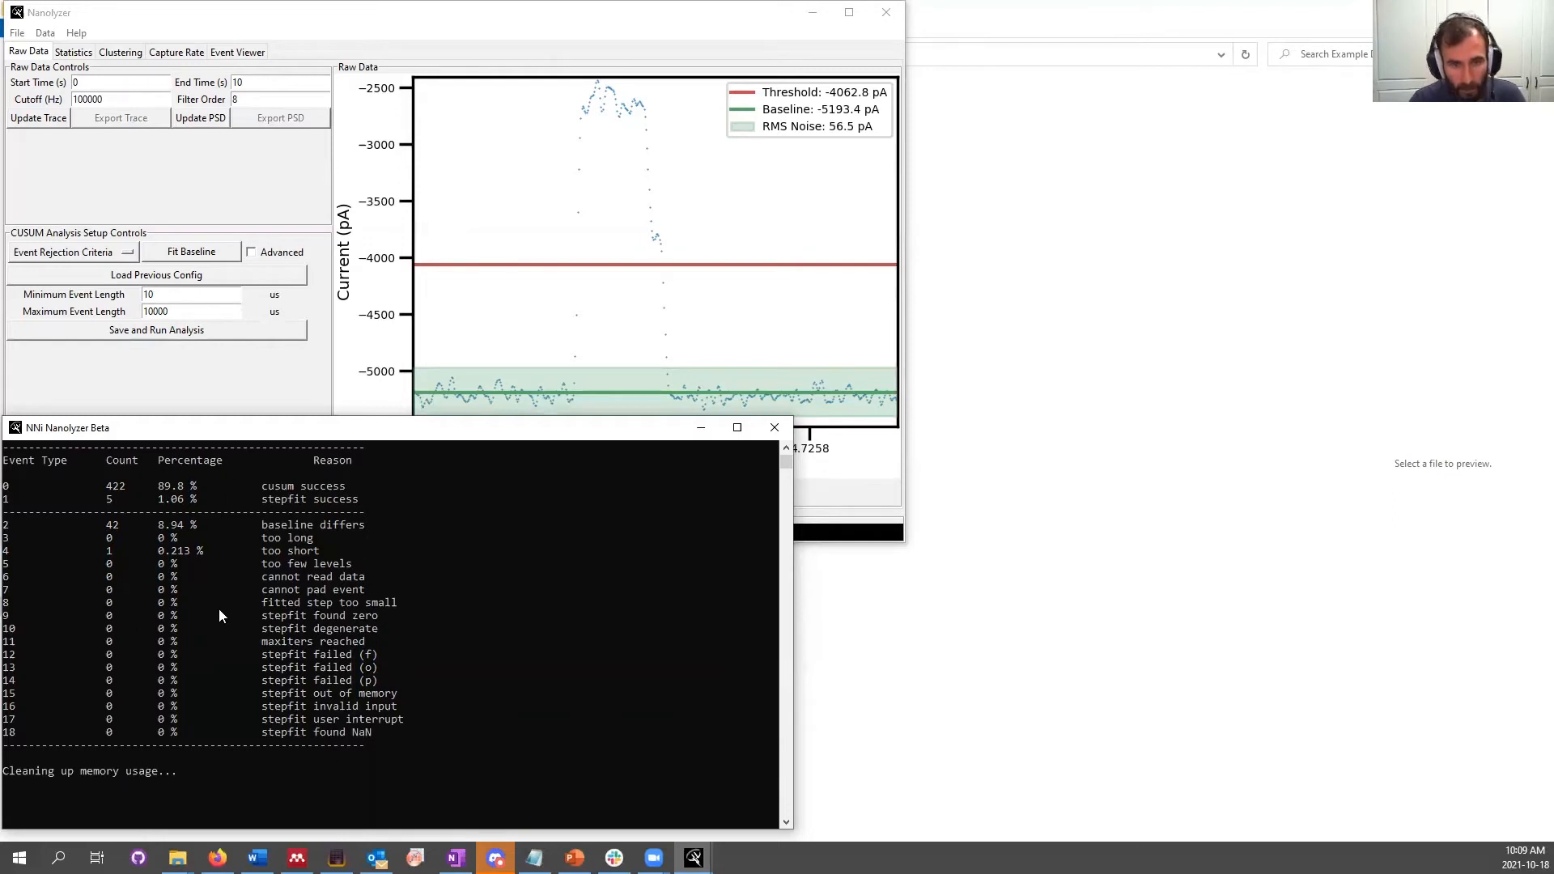
pyautogui.scroll(2, 219, 609)
pyautogui.scroll(-1, 102, 574)
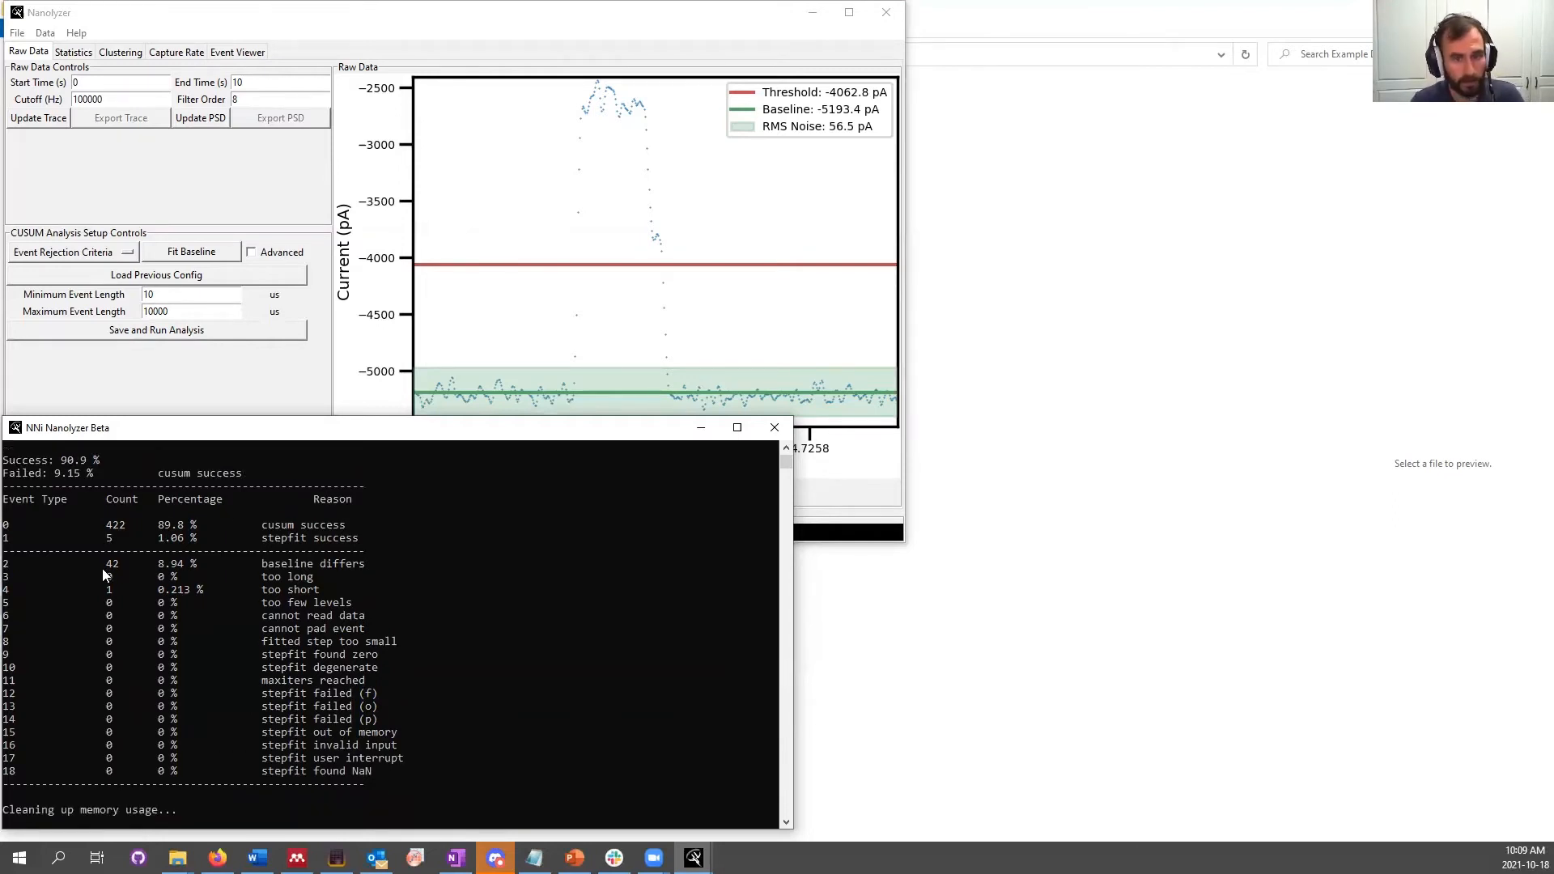